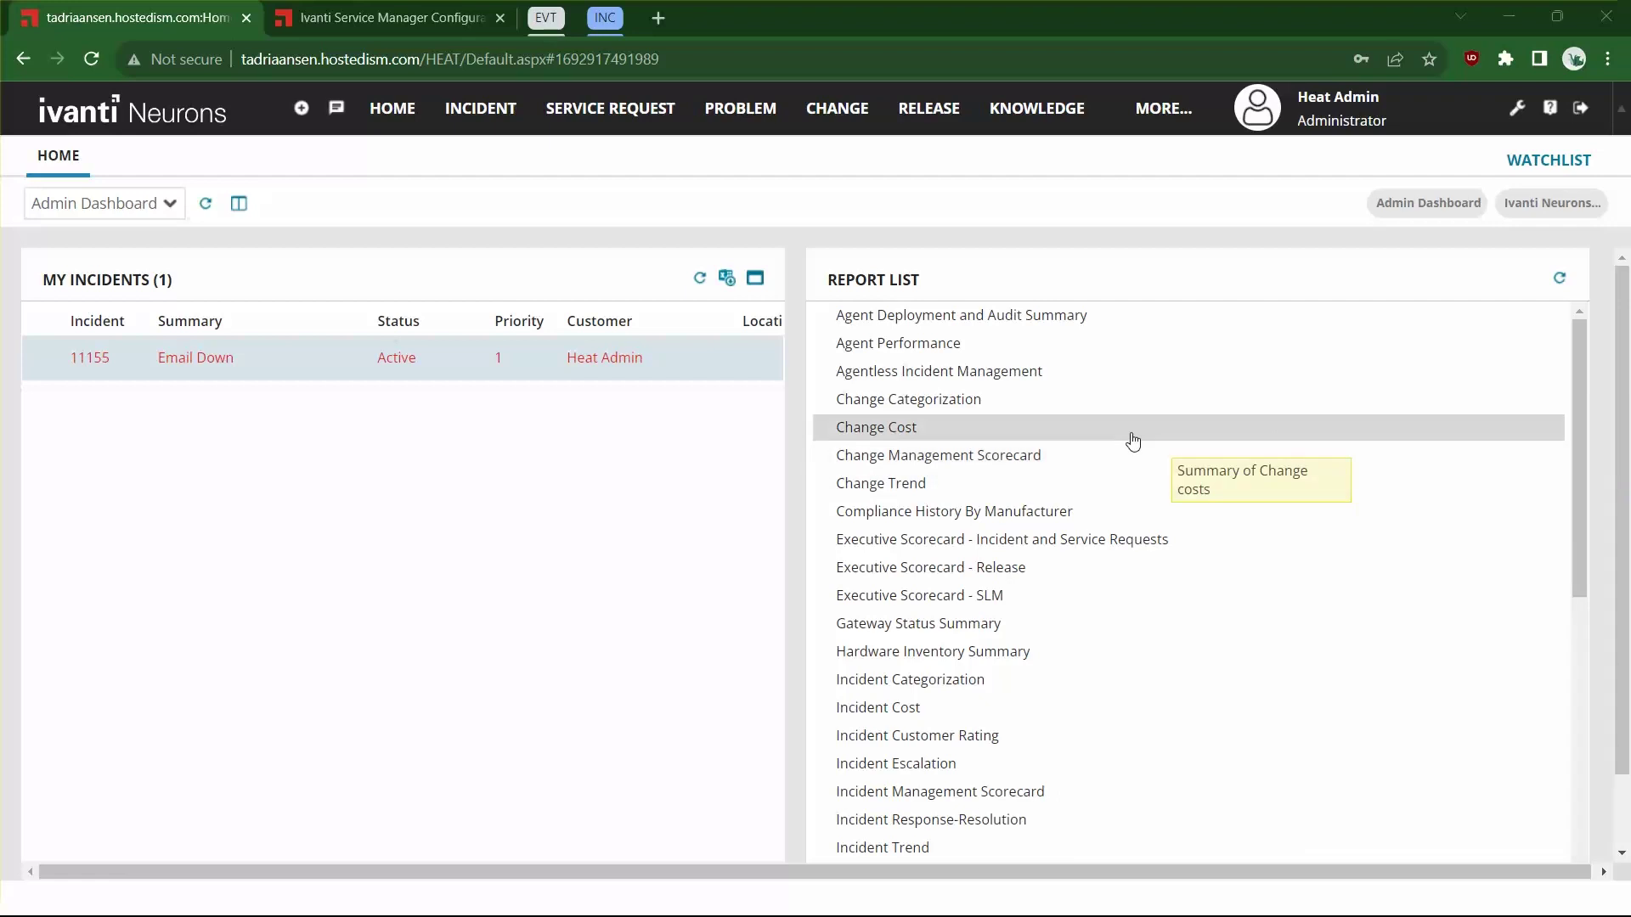
Step: Open the smtp.emailsrvr.com record in the Email Config workspace
{"action": "left_click", "coordinate": [1163, 108]}
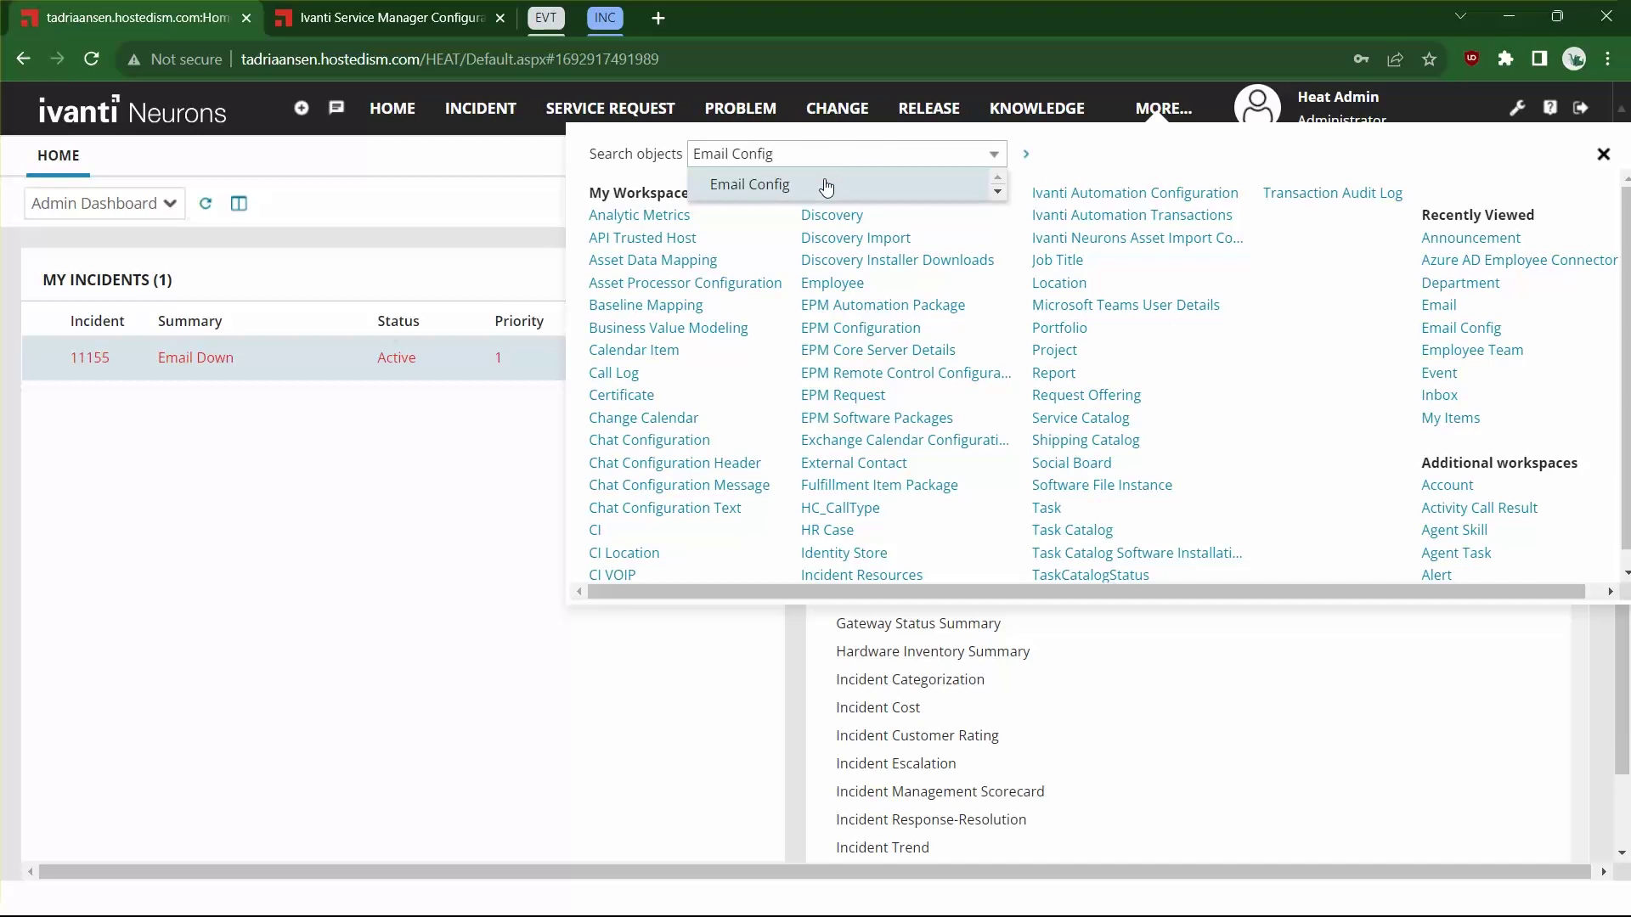
{"action": "left_click", "coordinate": [826, 186]}
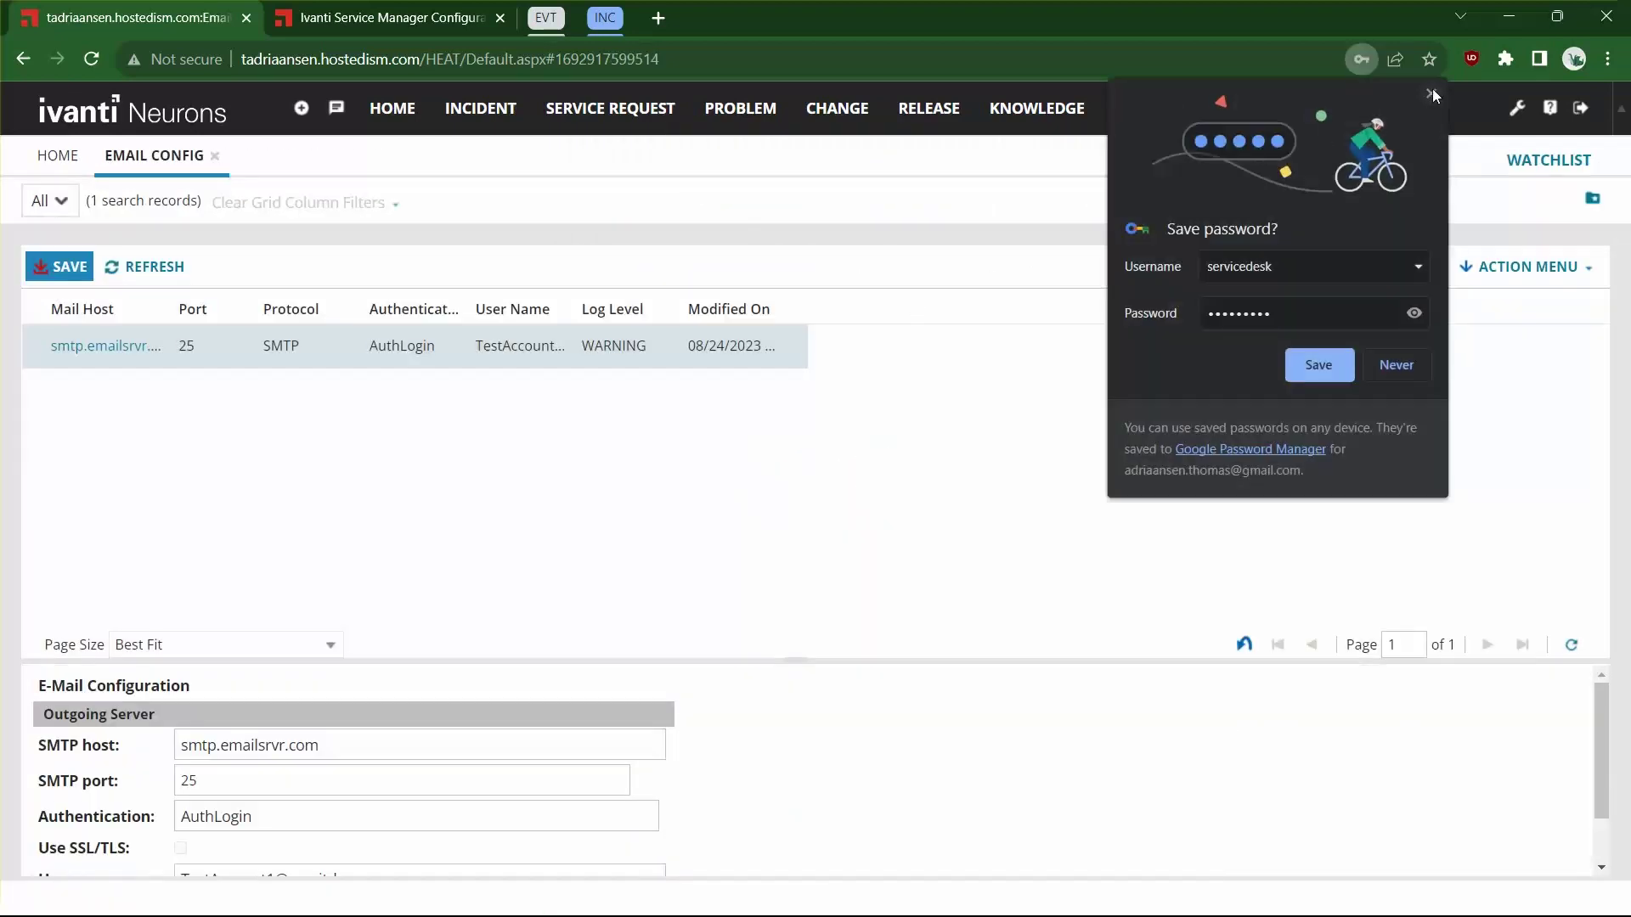
{"action": "left_click", "coordinate": [1431, 91]}
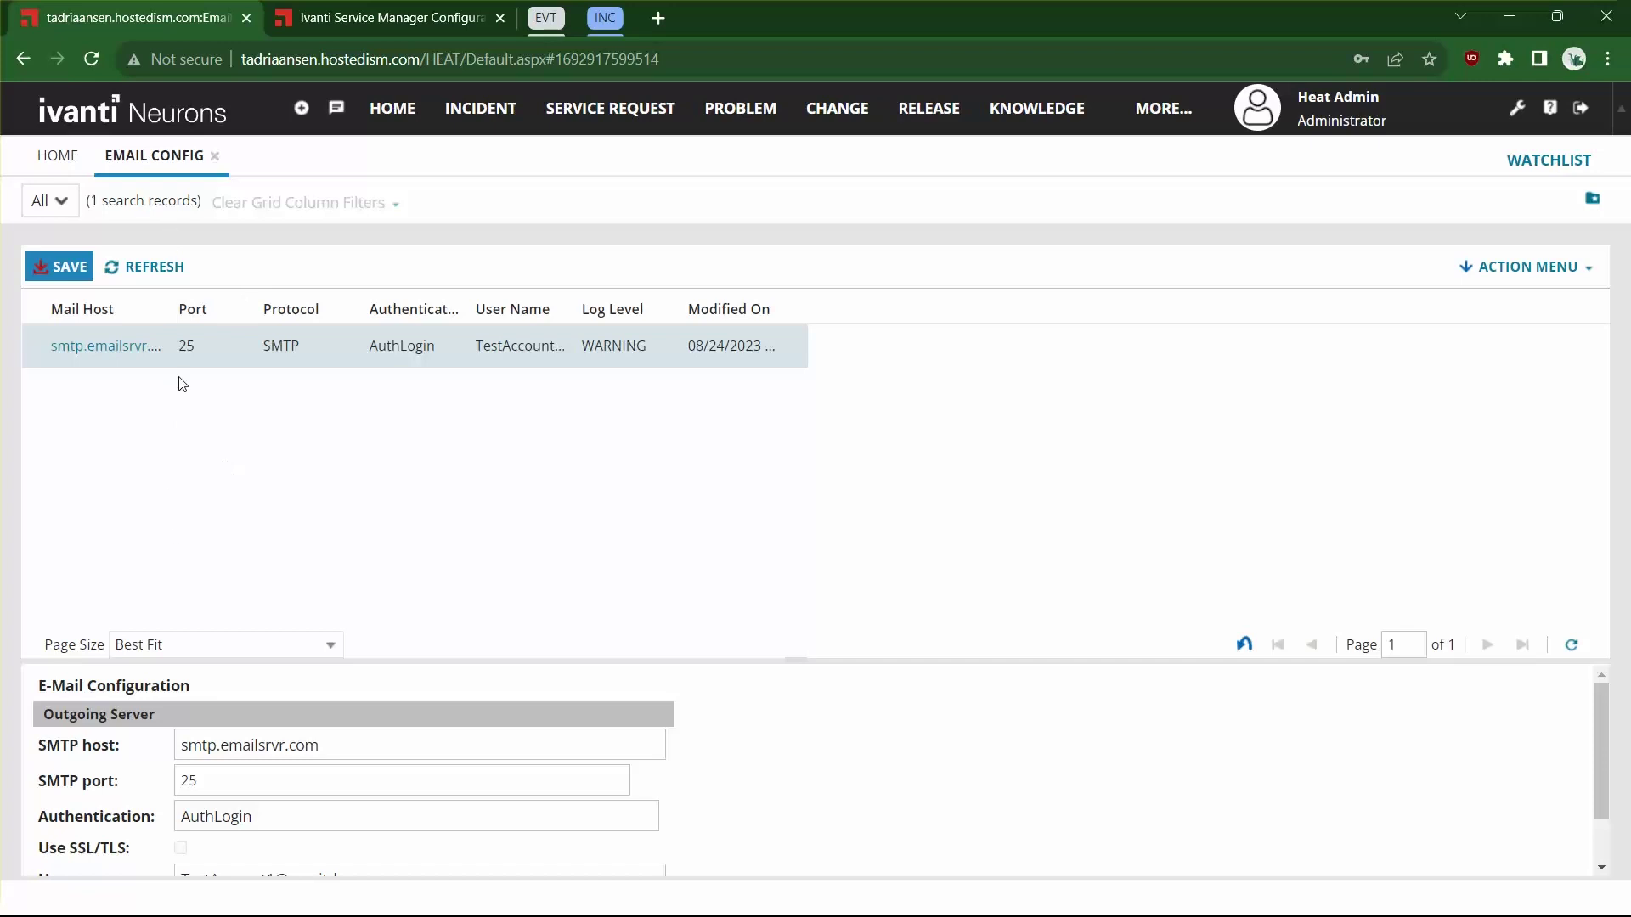
{"action": "left_click", "coordinate": [124, 349]}
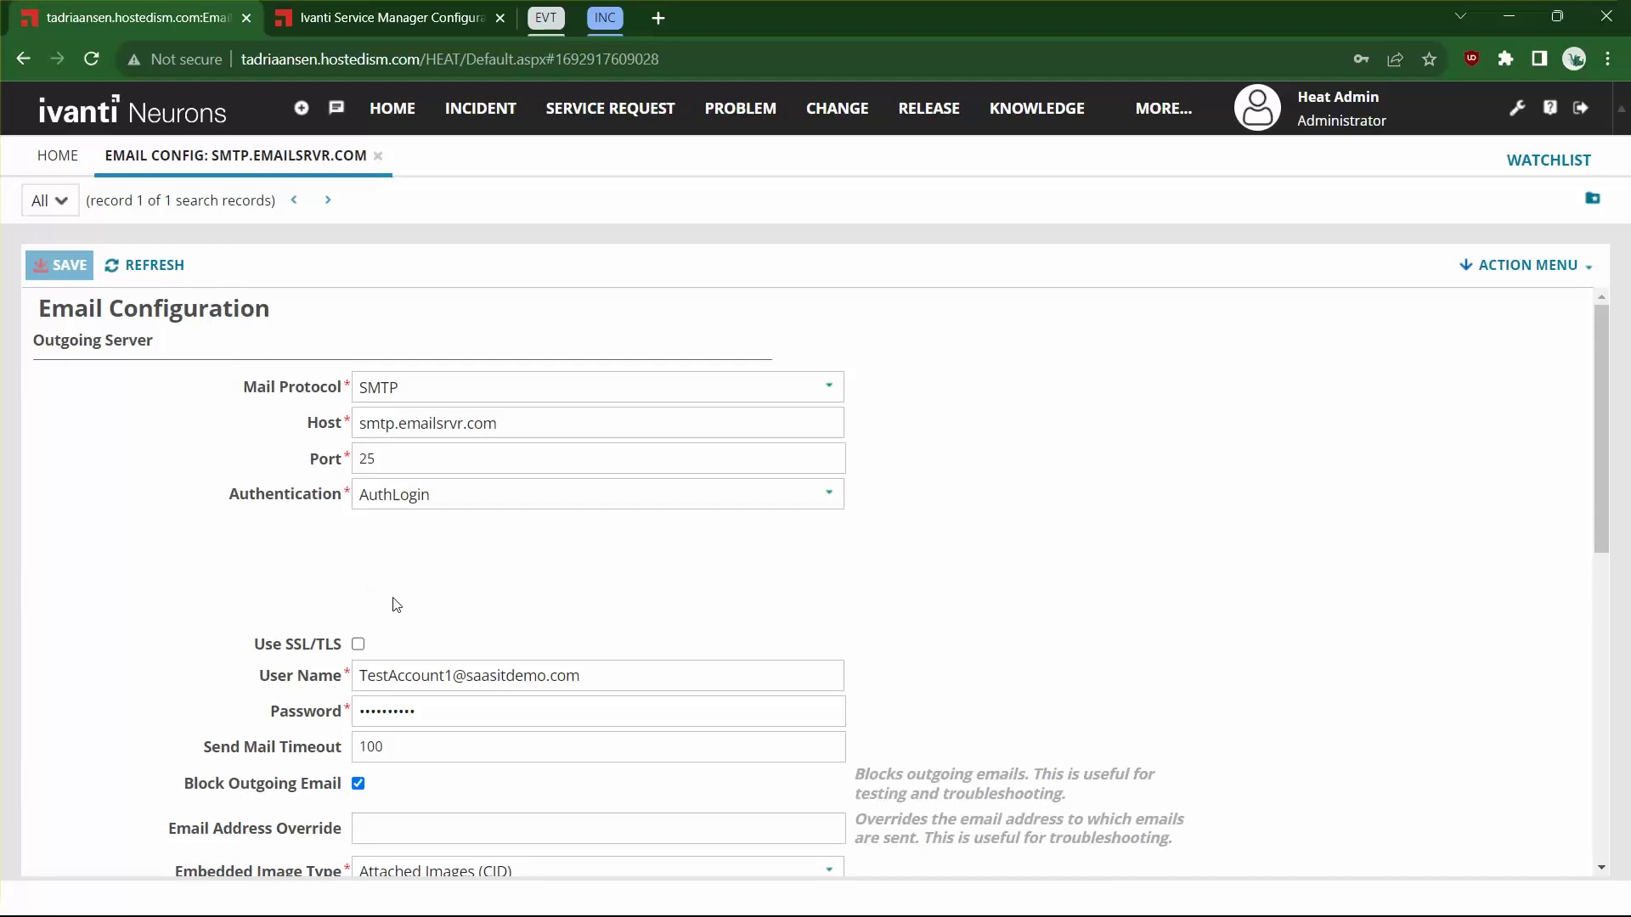
Step: Keep Attach Conversation ID on in Body (plain text) and replace the CONVO- prefix with CID#
{"action": "scroll", "coordinate": [433, 551], "scroll_direction": "down", "scroll_amount": 1}
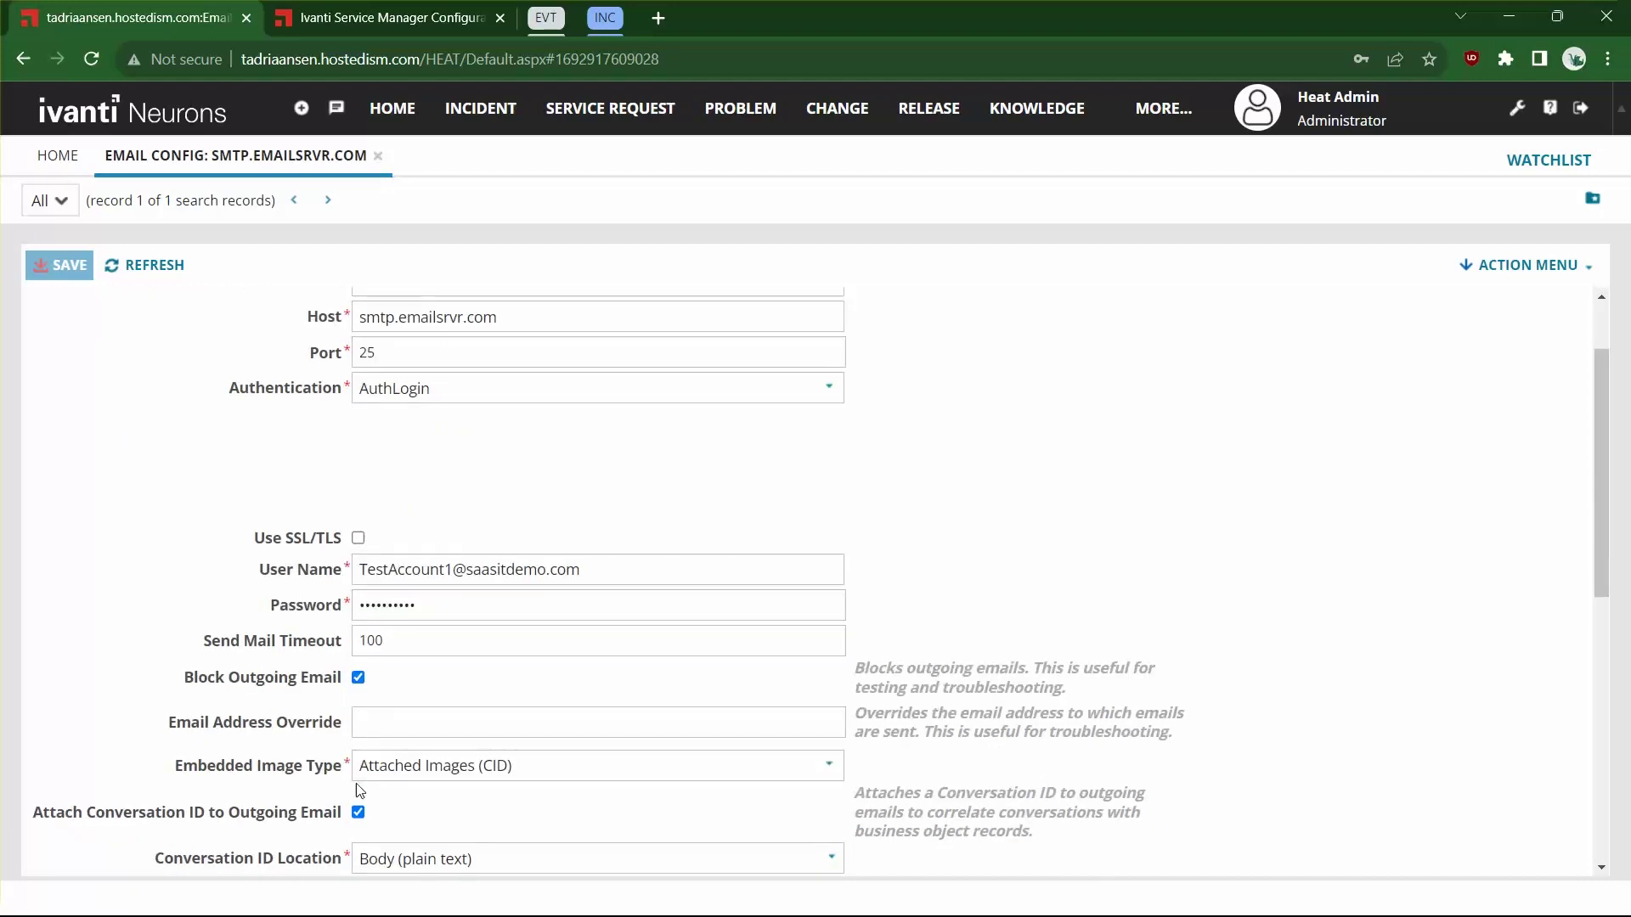
{"action": "left_click", "coordinate": [358, 812]}
{"action": "scroll", "coordinate": [149, 723], "scroll_direction": "down", "scroll_amount": 1}
{"action": "scroll", "coordinate": [148, 723], "scroll_direction": "down", "scroll_amount": 1}
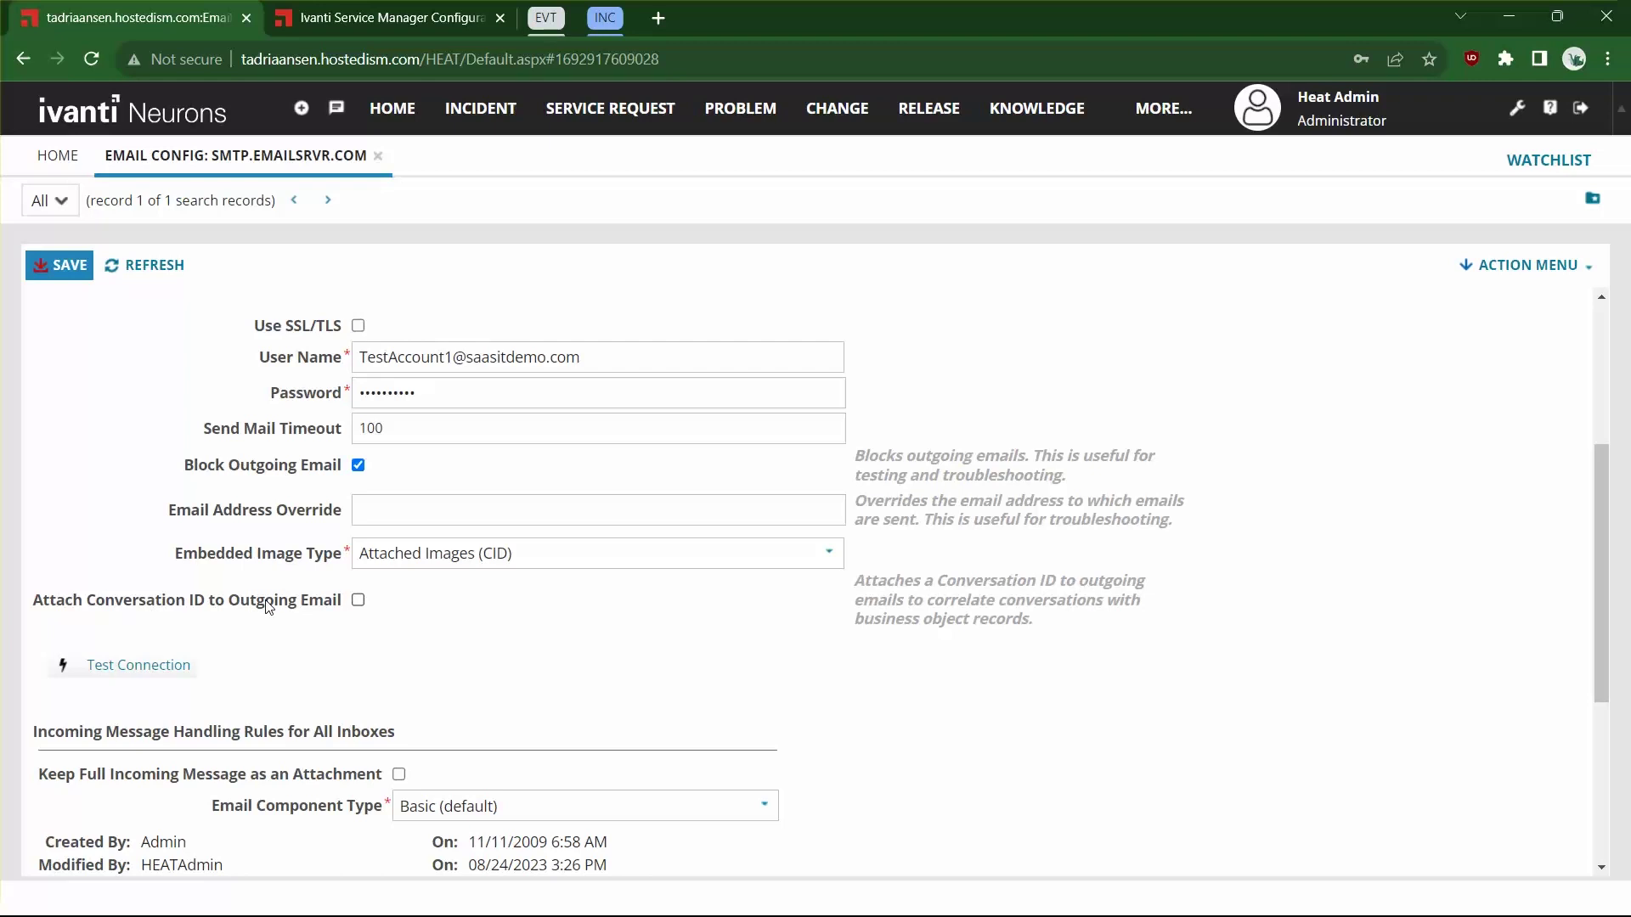
{"action": "left_click", "coordinate": [359, 601]}
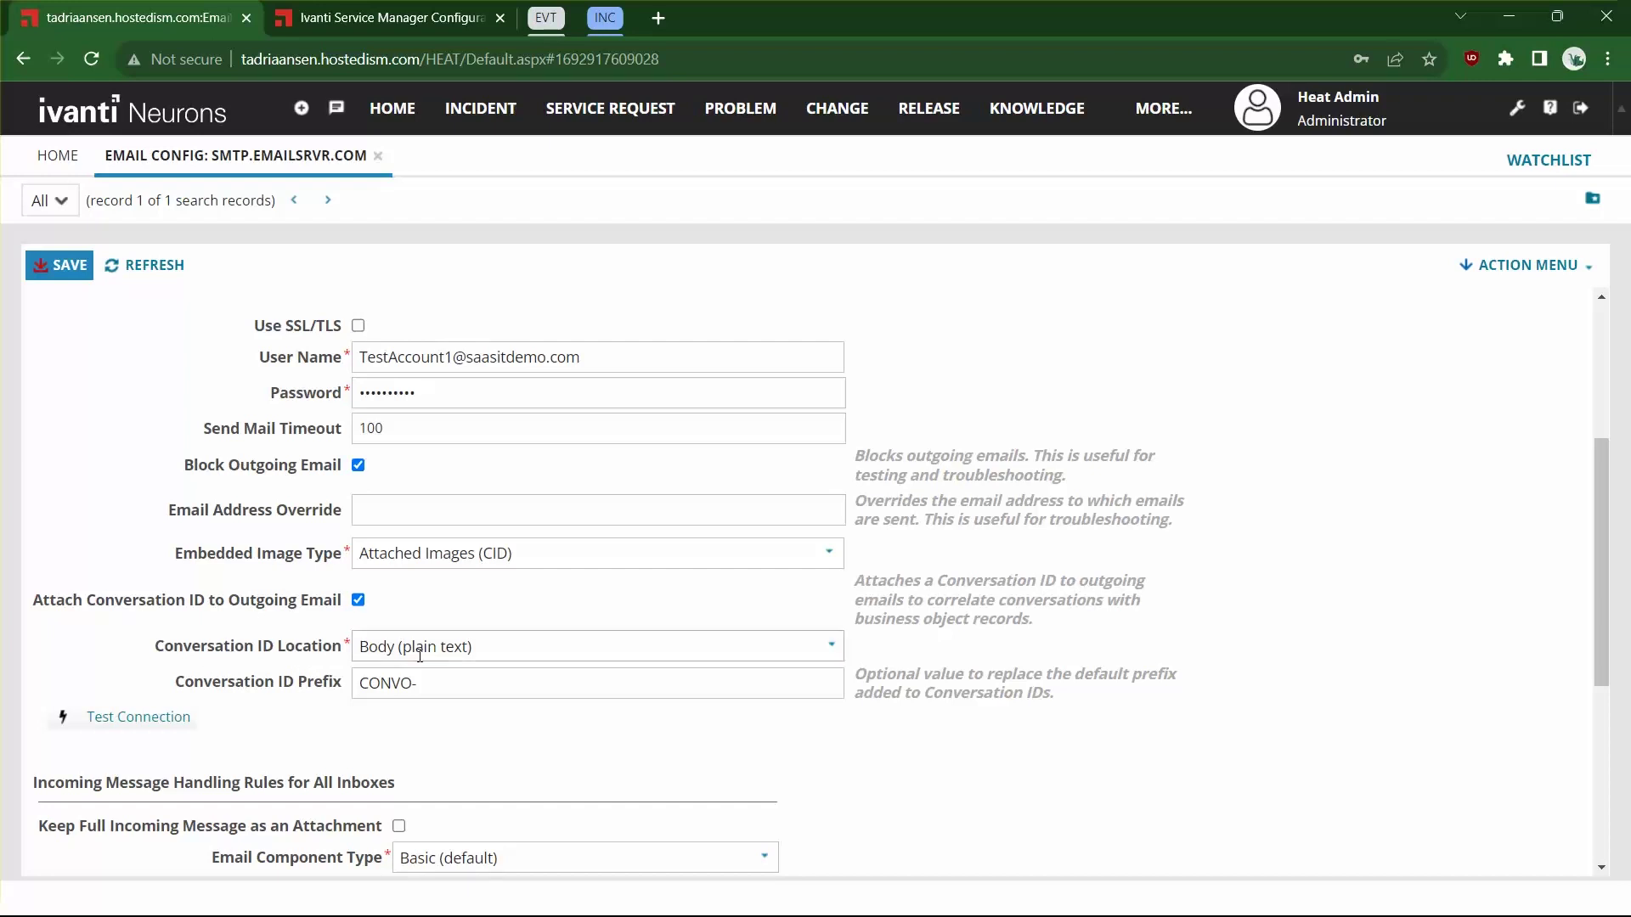
{"action": "left_click", "coordinate": [832, 645]}
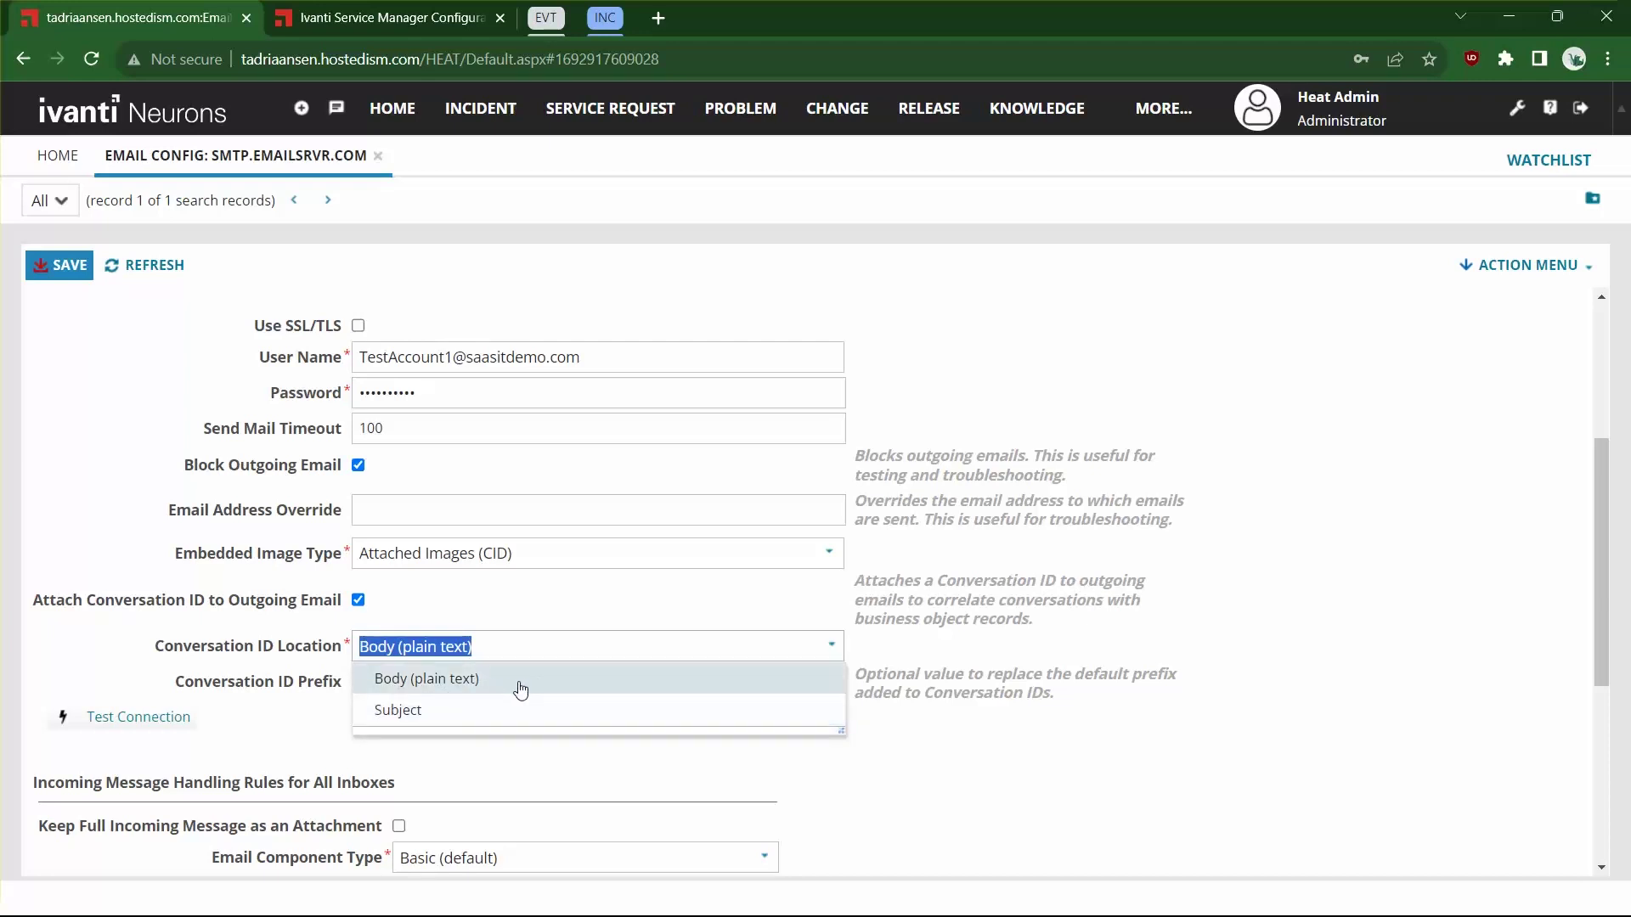
{"action": "left_click", "coordinate": [920, 695]}
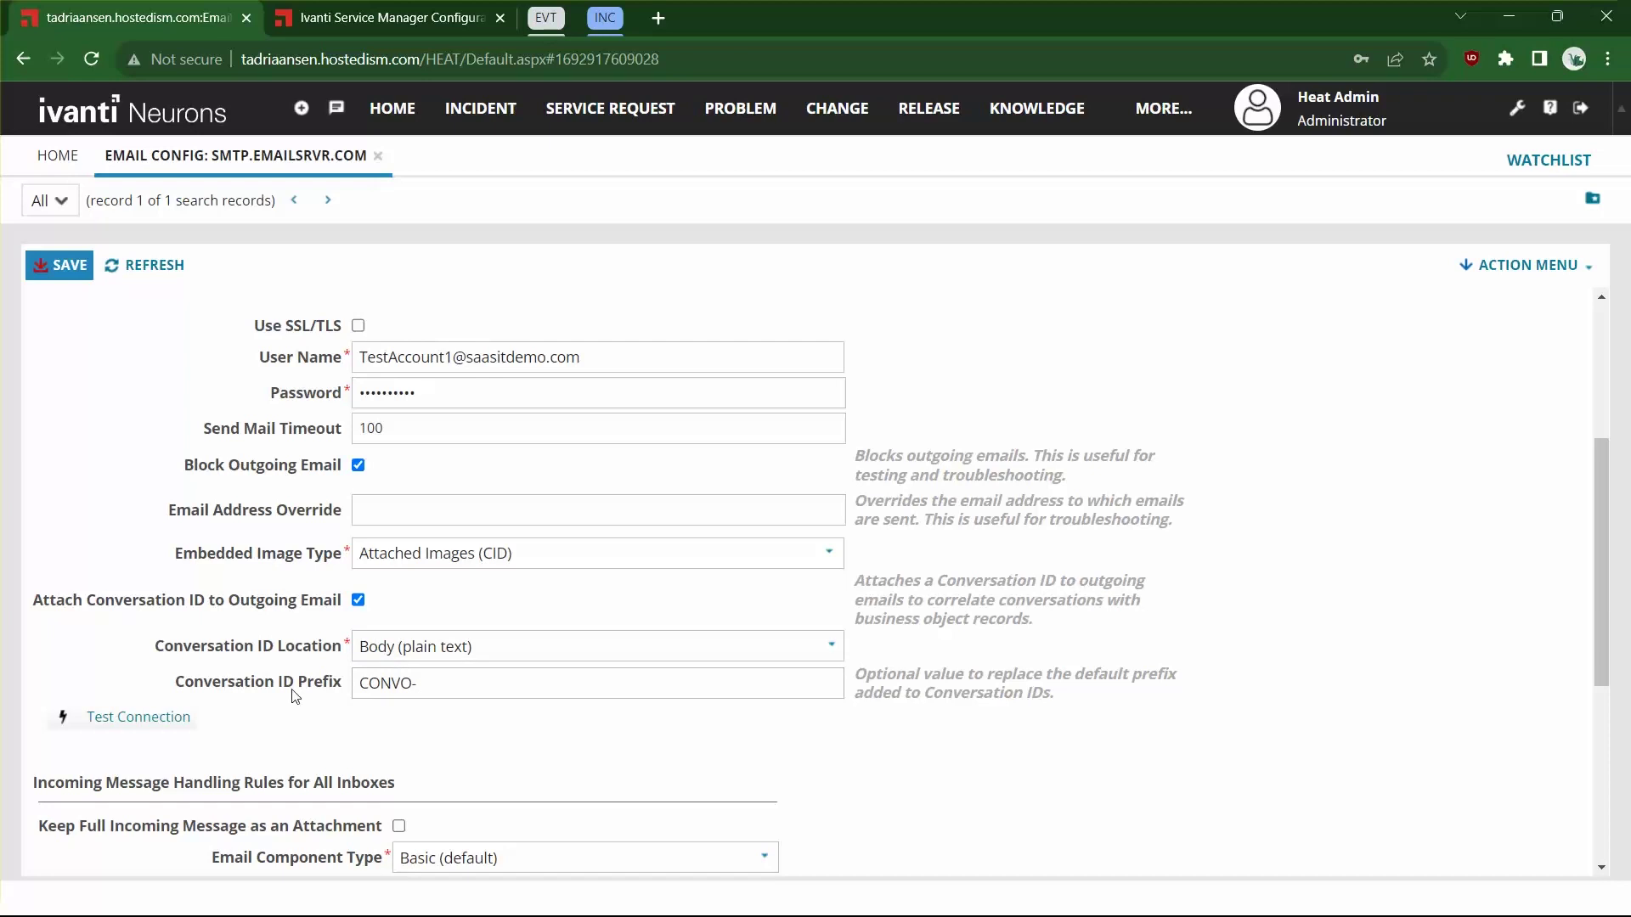
{"action": "left_click", "coordinate": [439, 685]}
{"action": "left_click_drag", "start_coordinate": [361, 689], "coordinate": [422, 684]}
{"action": "type", "text": "CID#"}
Step: Save the email configuration with the CID# prefix
{"action": "left_click", "coordinate": [58, 266]}
{"action": "scroll", "coordinate": [272, 620], "scroll_direction": "down", "scroll_amount": 3}
{"action": "scroll", "coordinate": [298, 615], "scroll_direction": "down", "scroll_amount": 1}
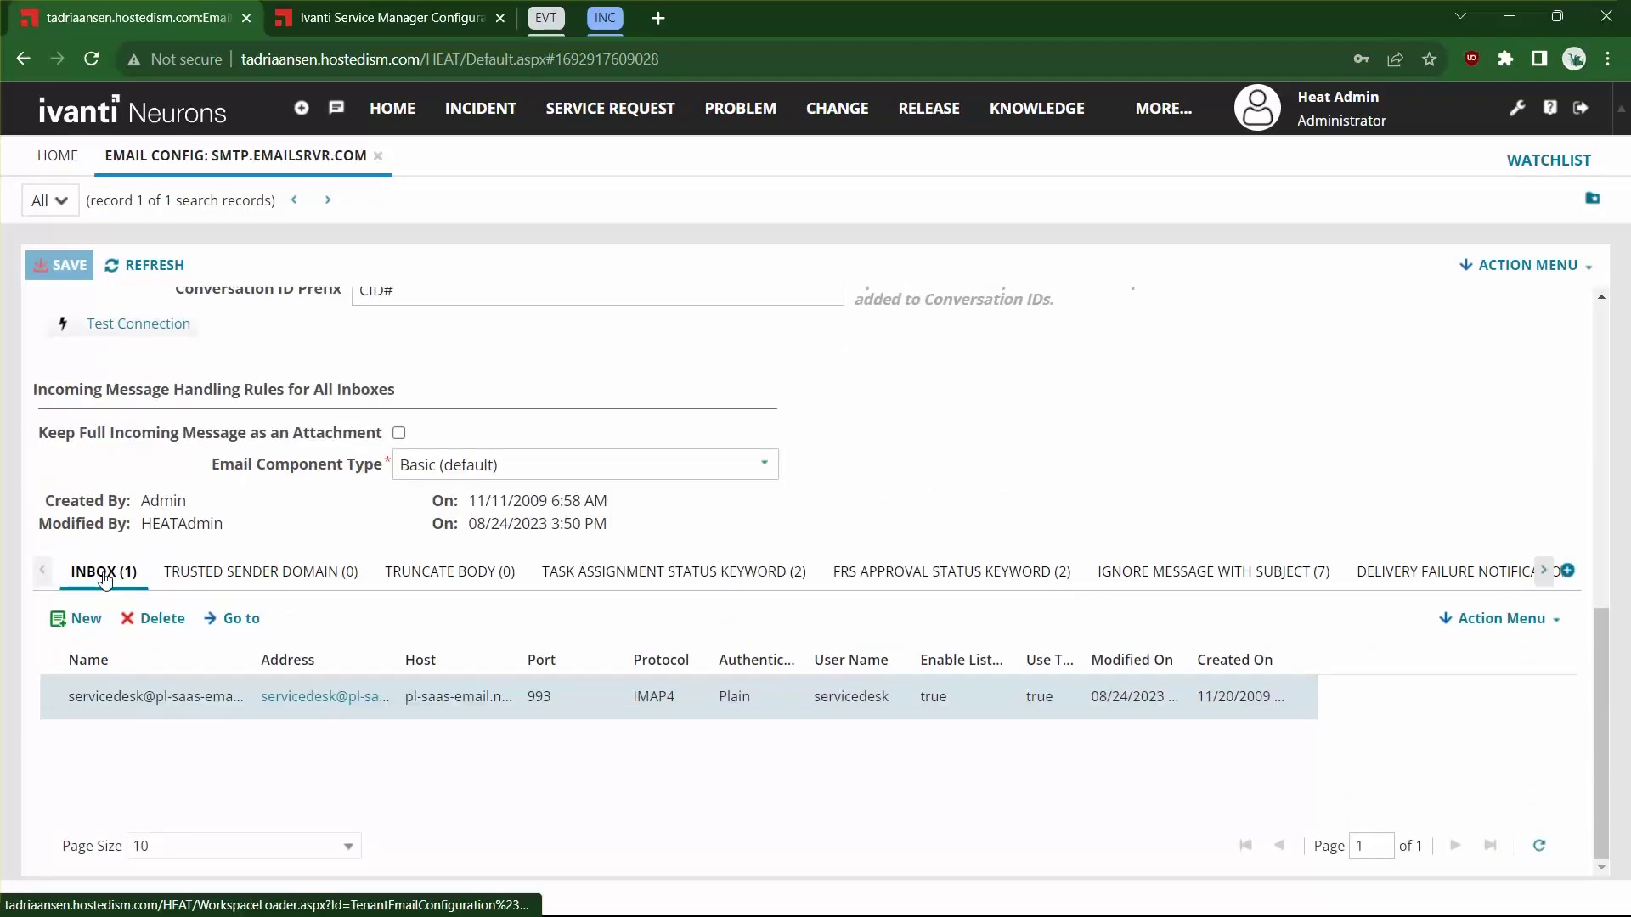
Step: Open the configuration's inbox record and confirm Advanced Monitoring as its email processor
{"action": "left_click", "coordinate": [235, 619]}
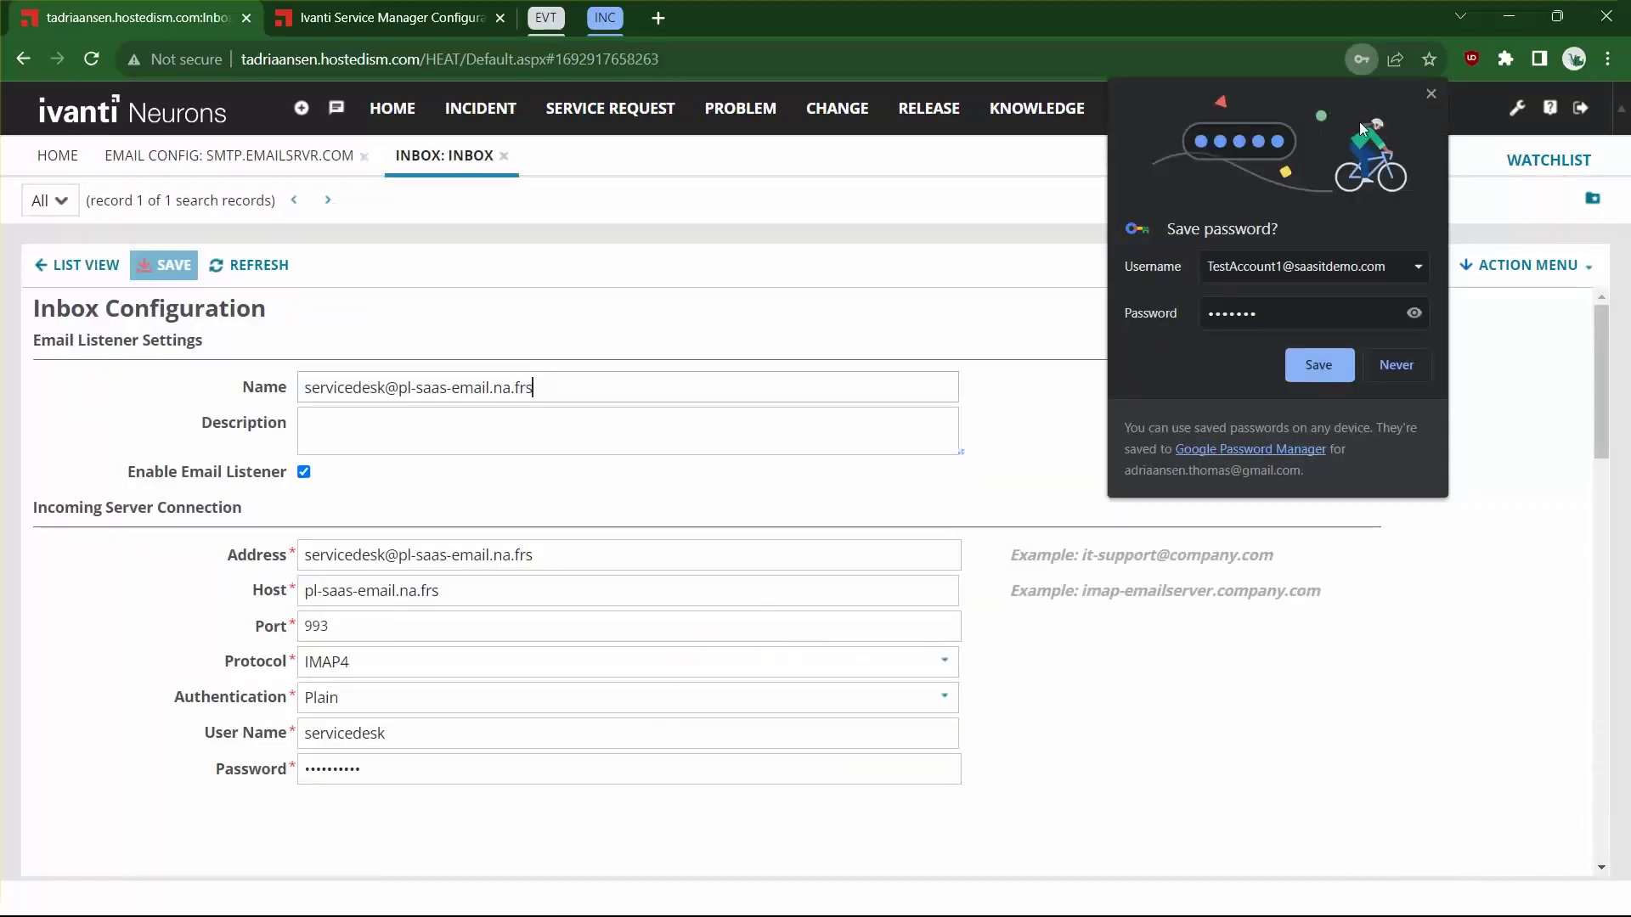
{"action": "left_click", "coordinate": [1433, 90]}
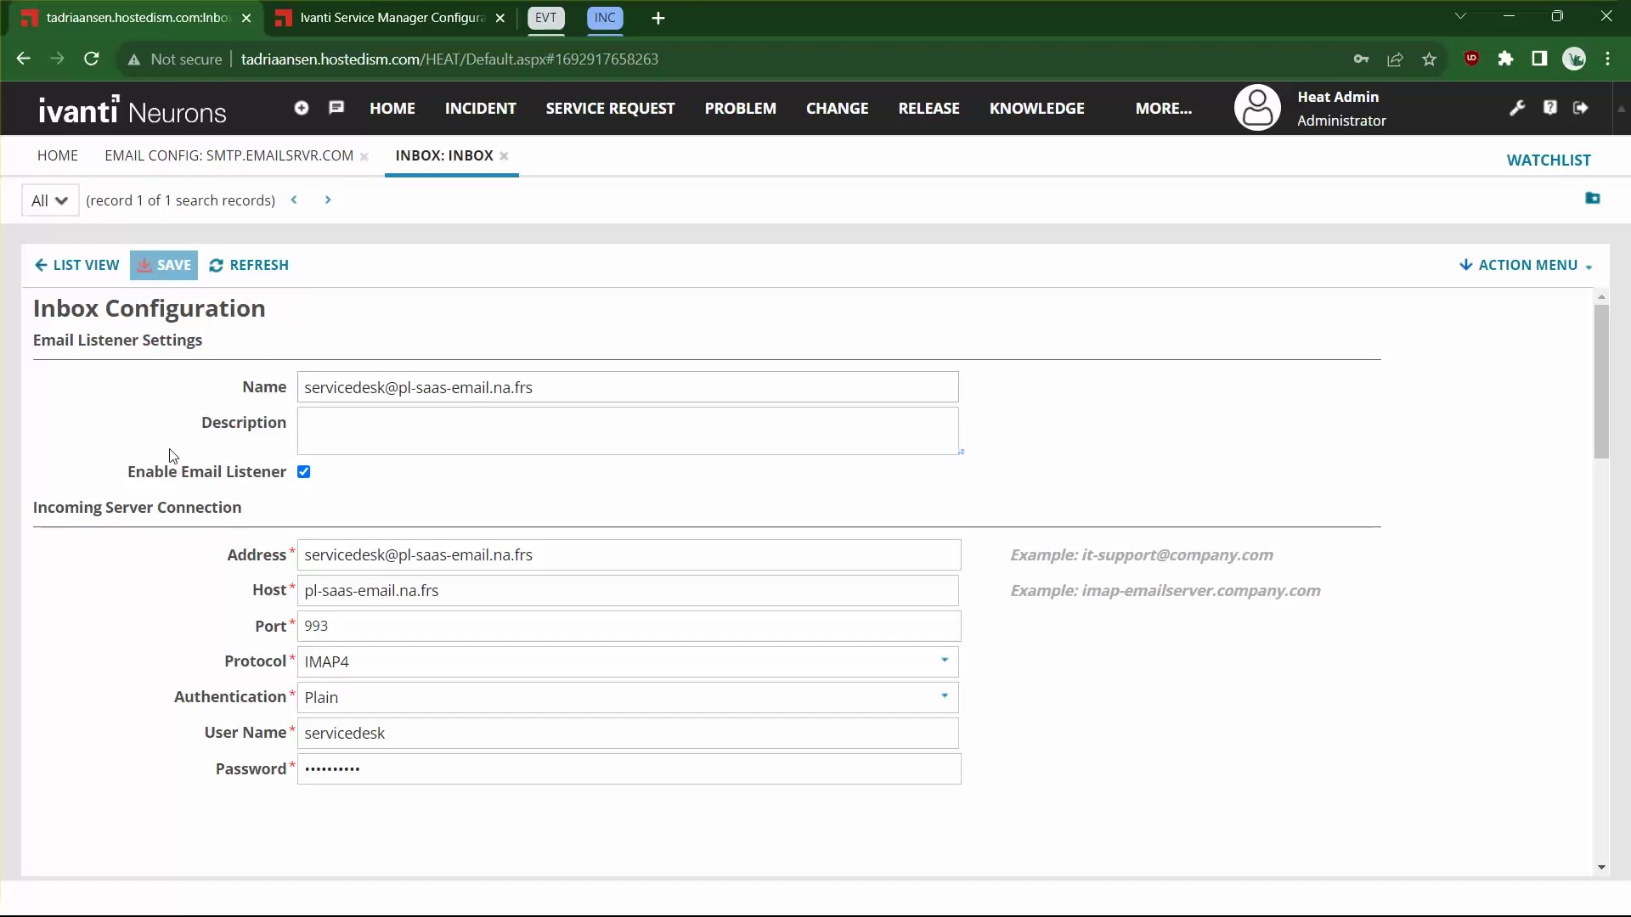
{"action": "scroll", "coordinate": [213, 531], "scroll_direction": "down", "scroll_amount": 5}
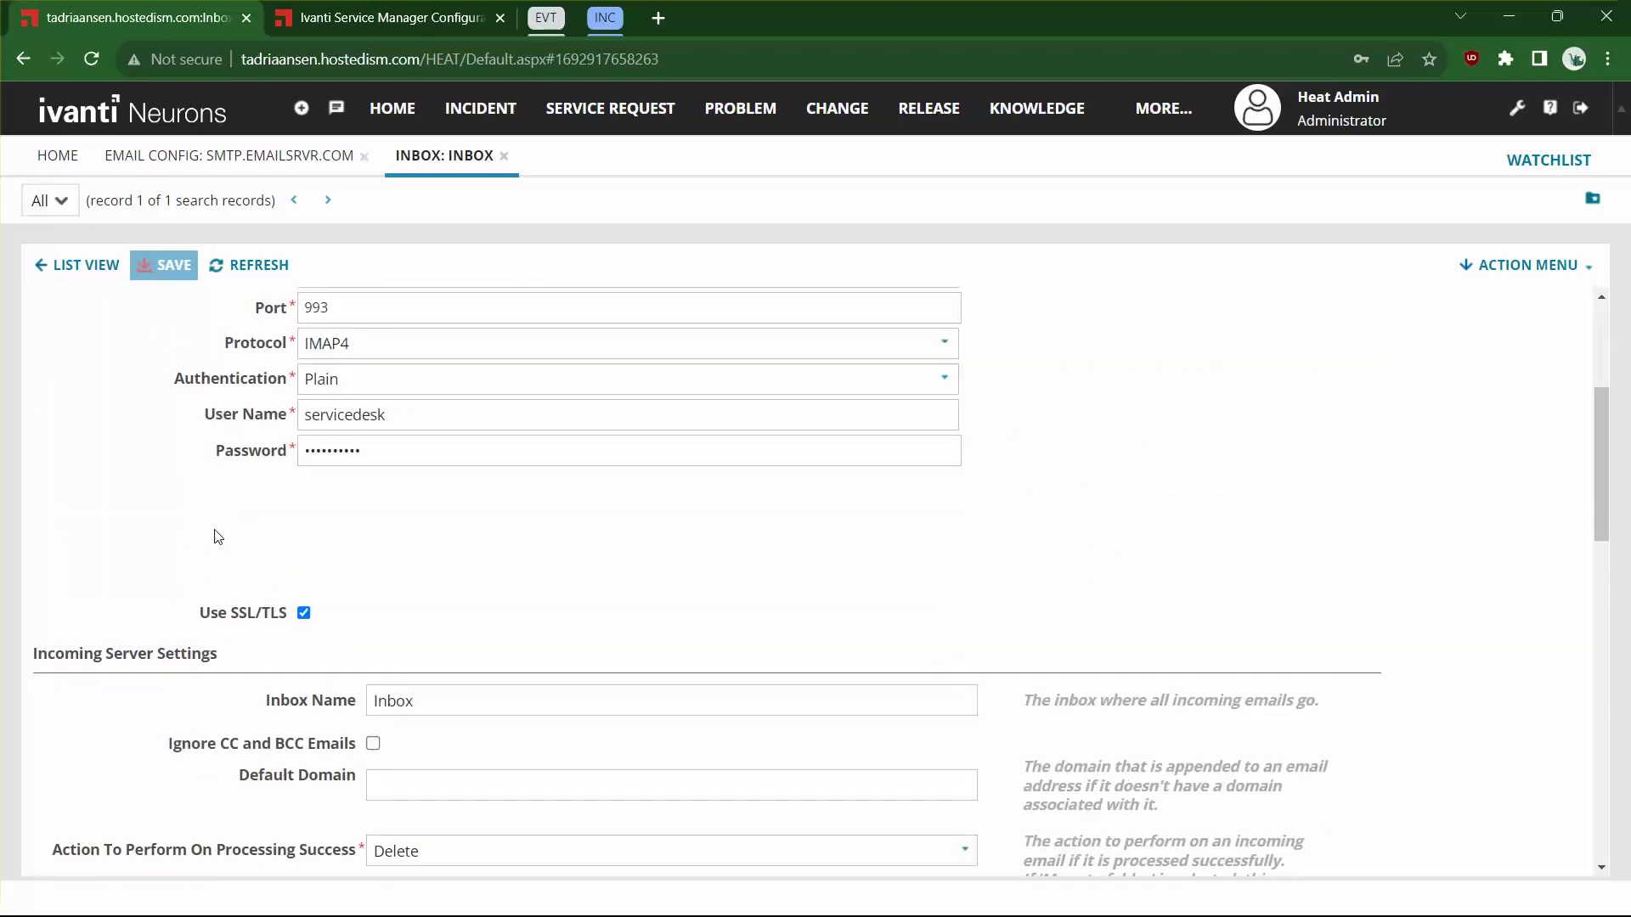
{"action": "scroll", "coordinate": [256, 558], "scroll_direction": "down", "scroll_amount": 4}
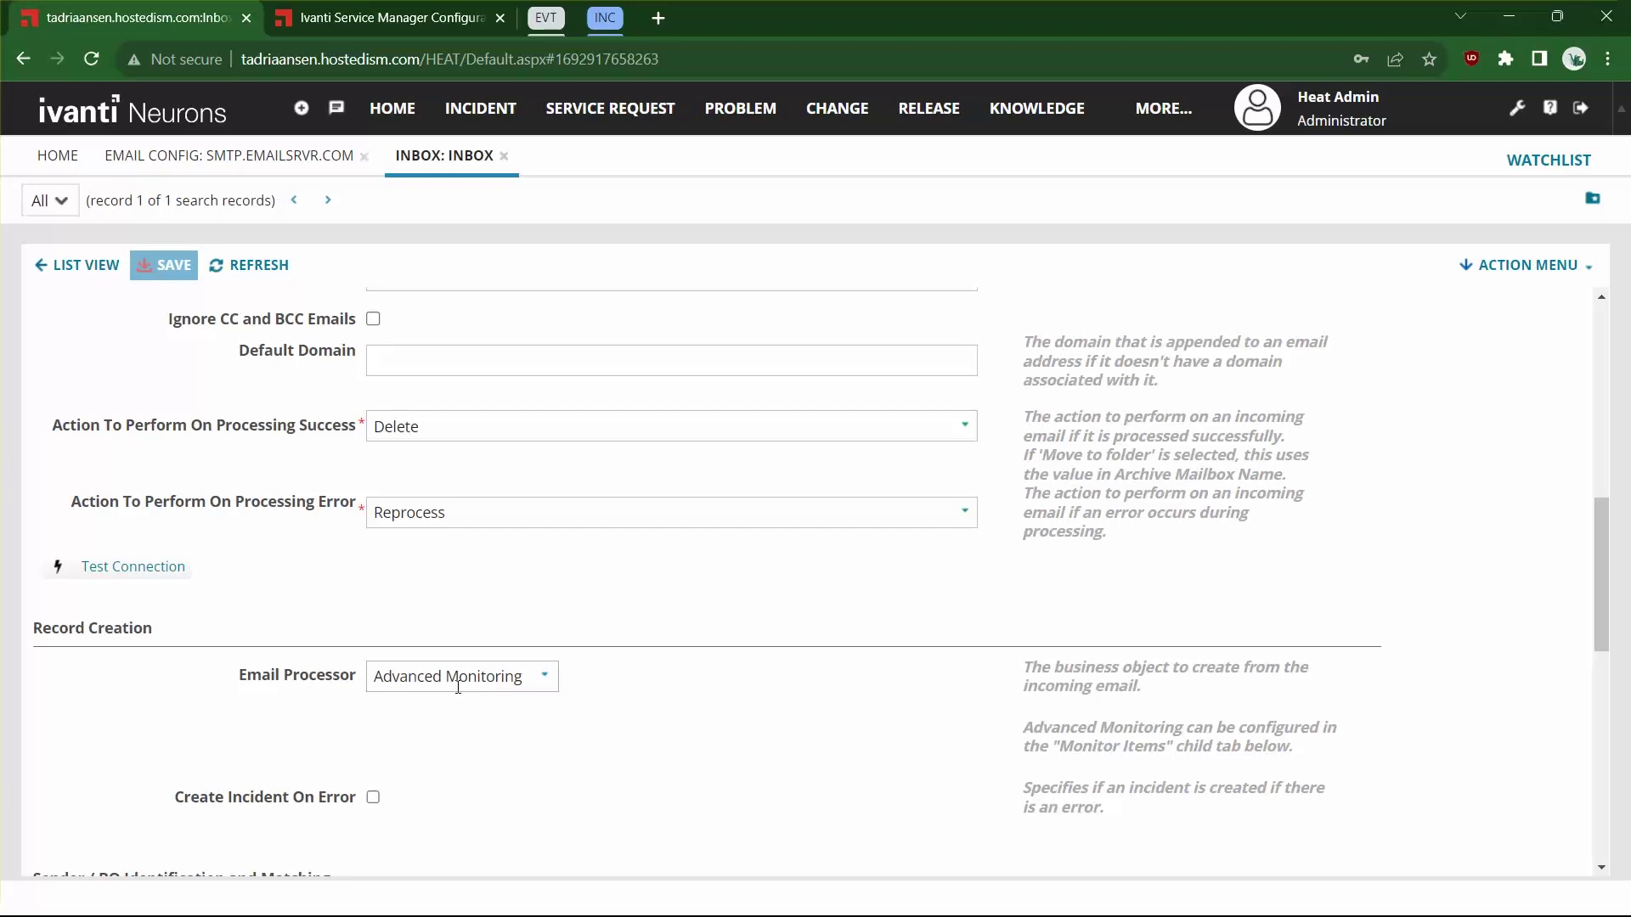
{"action": "left_click", "coordinate": [546, 677]}
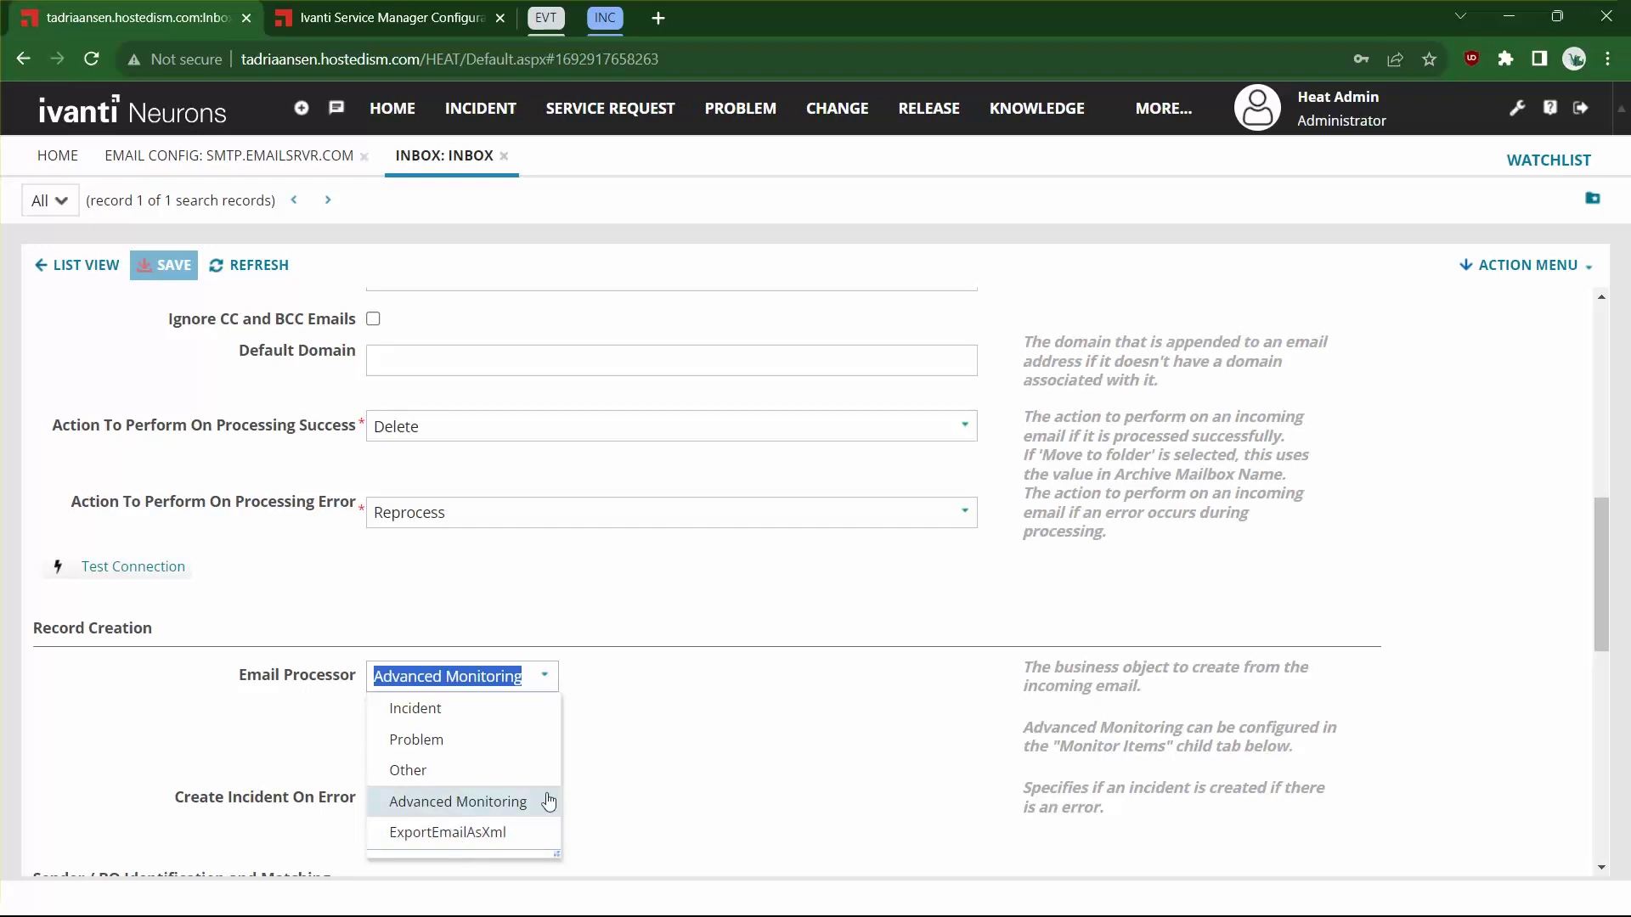
{"action": "left_click", "coordinate": [676, 757]}
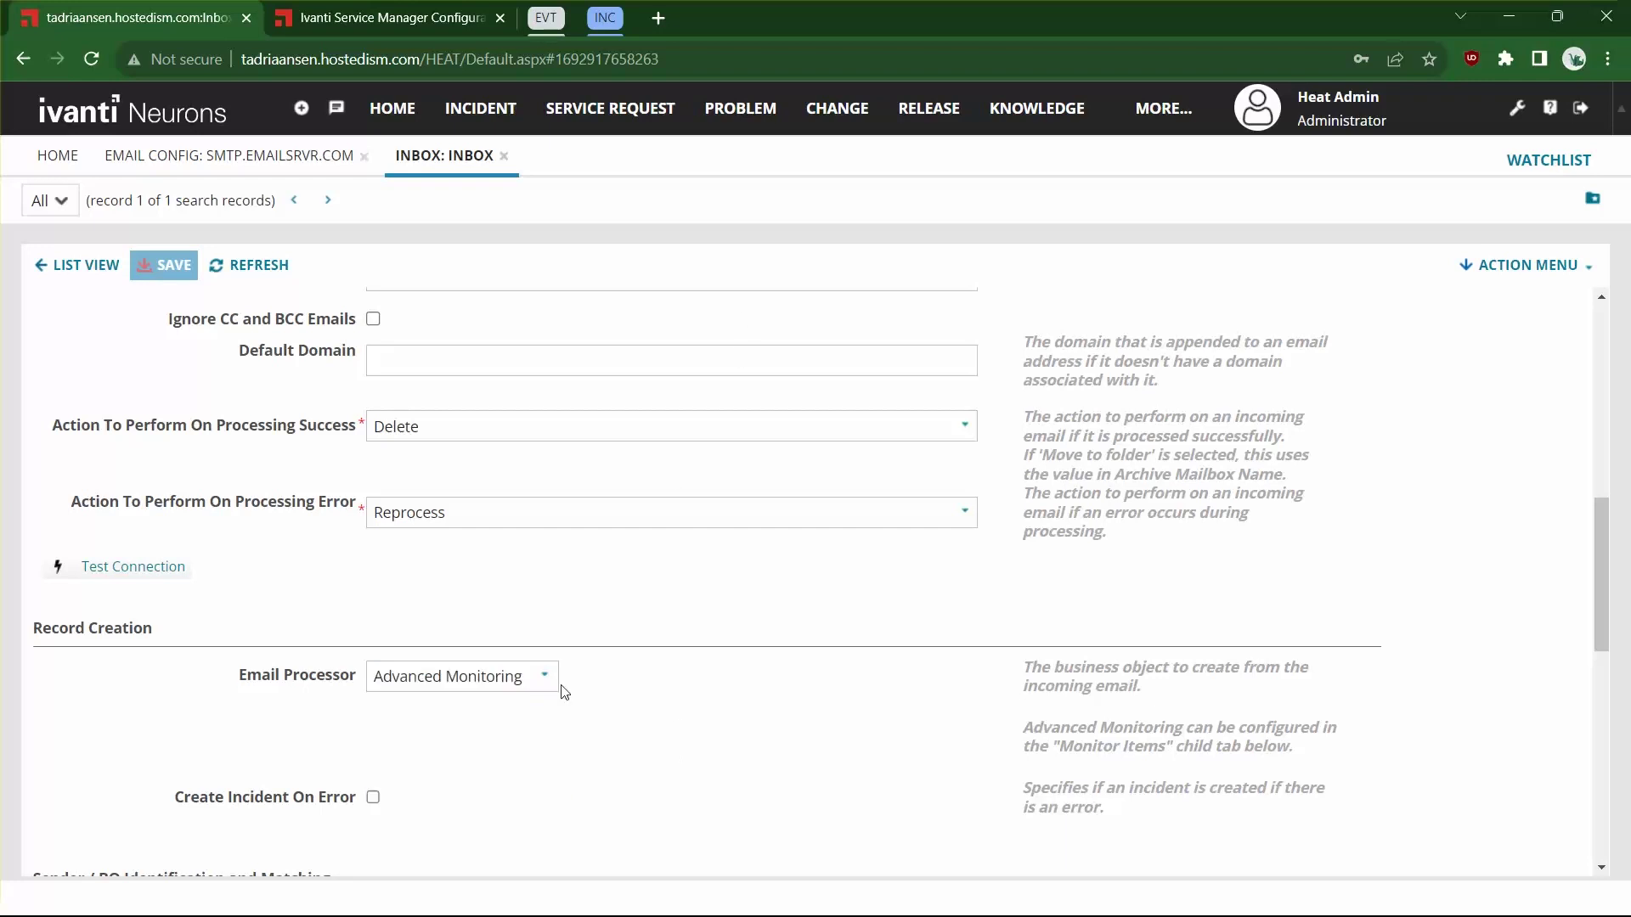
{"action": "scroll", "coordinate": [586, 663], "scroll_direction": "down", "scroll_amount": 3}
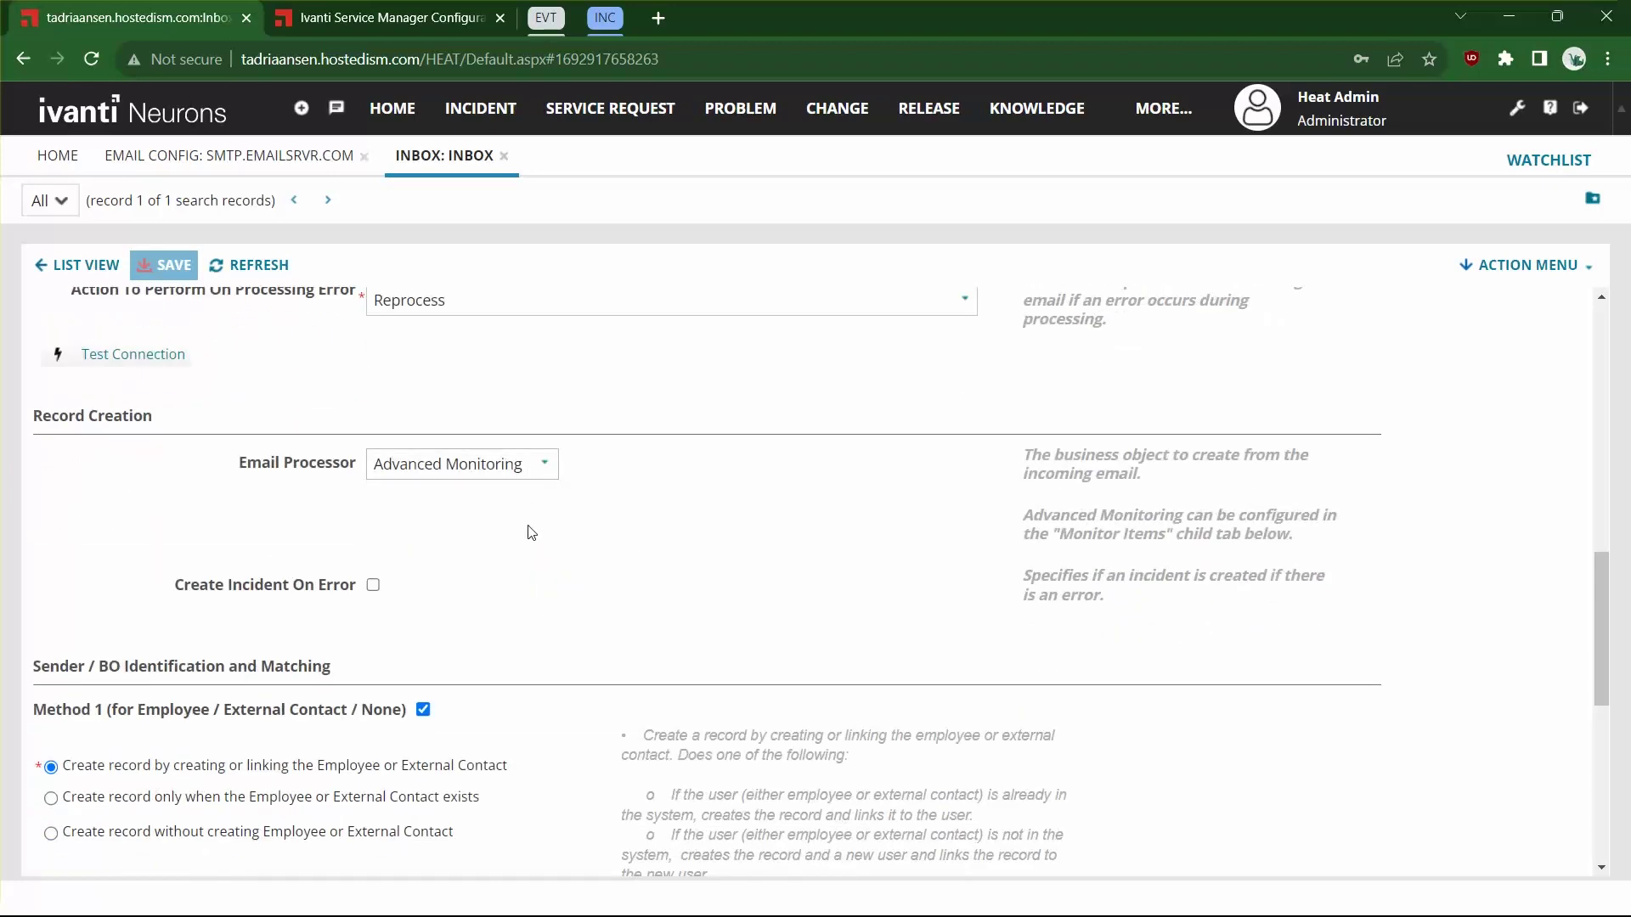
{"action": "scroll", "coordinate": [510, 554], "scroll_direction": "down", "scroll_amount": 4}
{"action": "scroll", "coordinate": [510, 559], "scroll_direction": "down", "scroll_amount": 3}
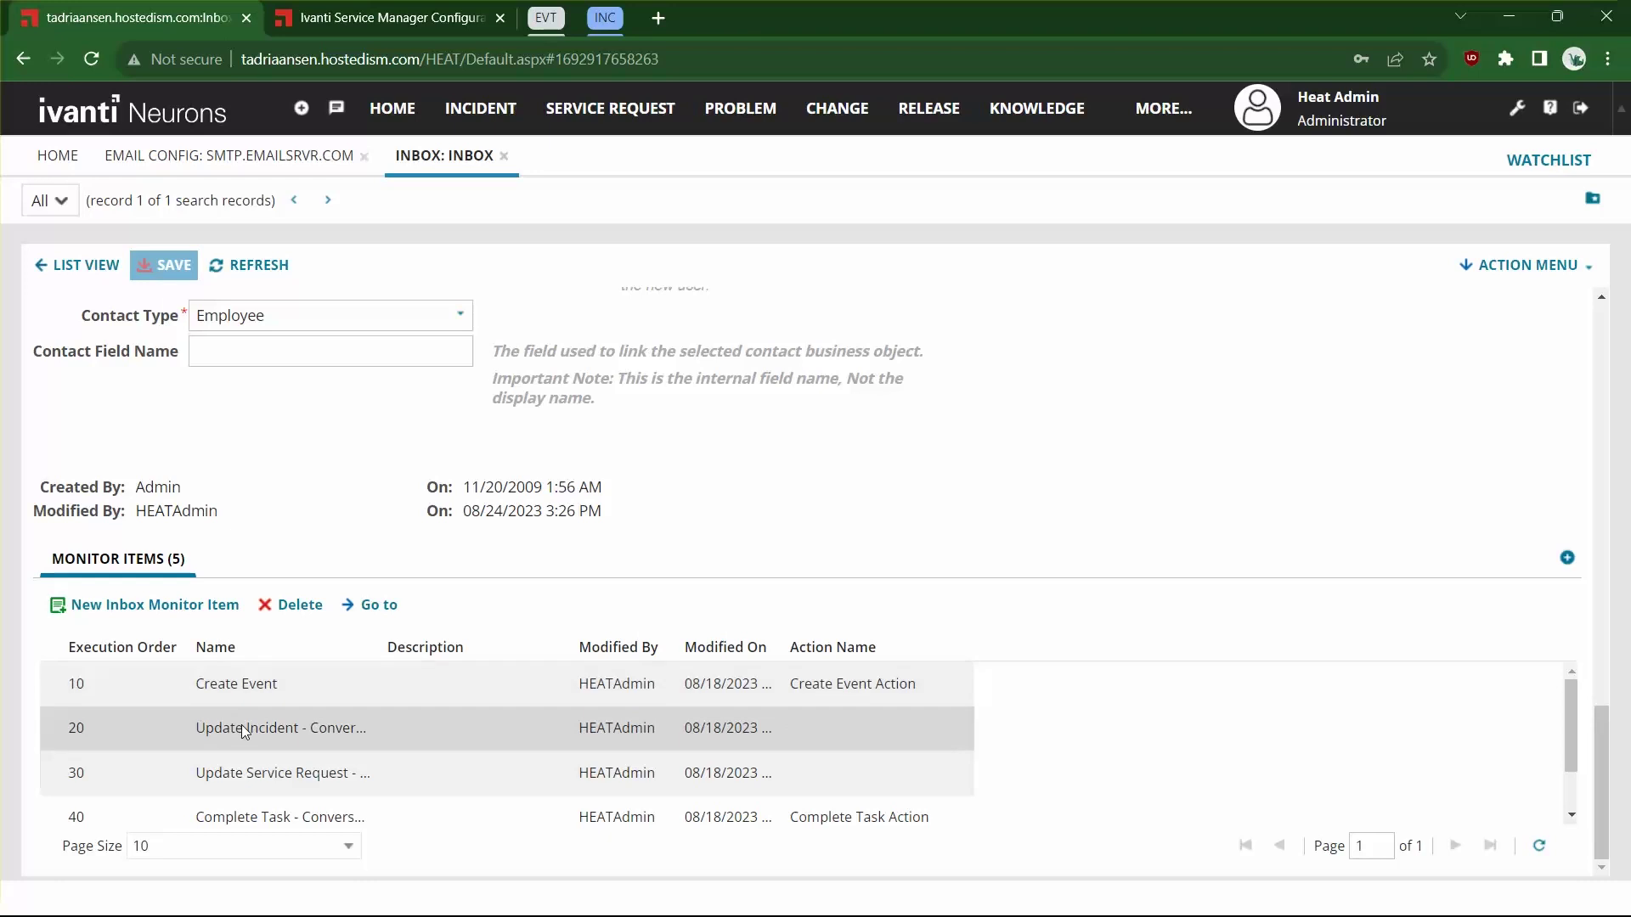
Step: Widen the Monitor Items Name column and scroll through the five items' full names
{"action": "left_click_drag", "start_coordinate": [382, 647], "coordinate": [463, 646]}
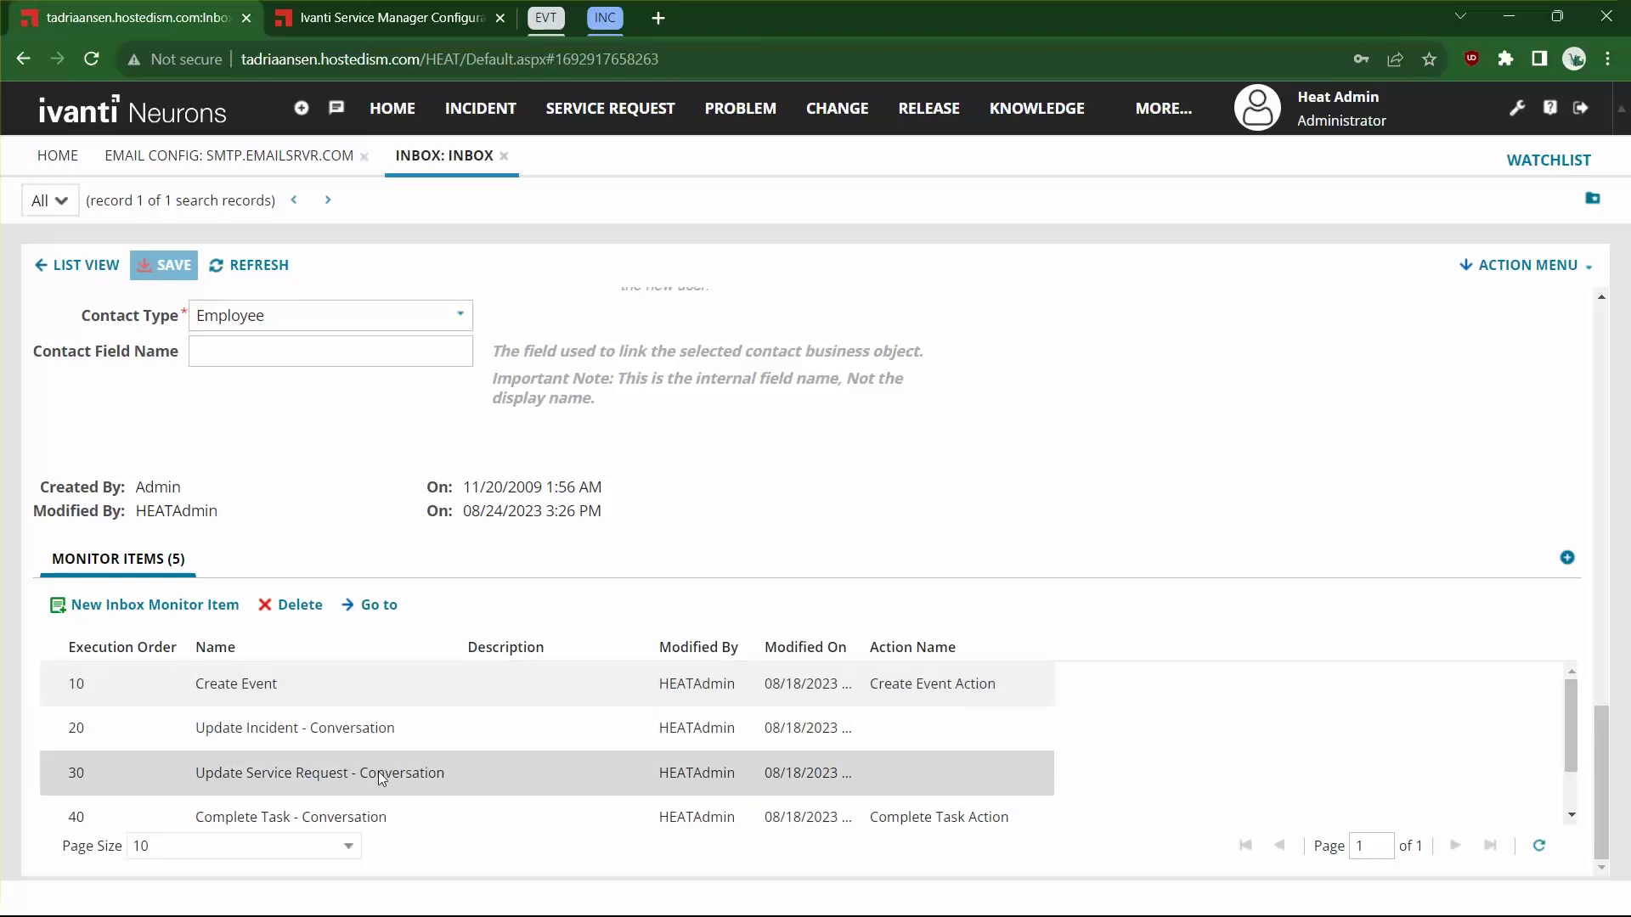
{"action": "scroll", "coordinate": [315, 769], "scroll_direction": "down", "scroll_amount": 1}
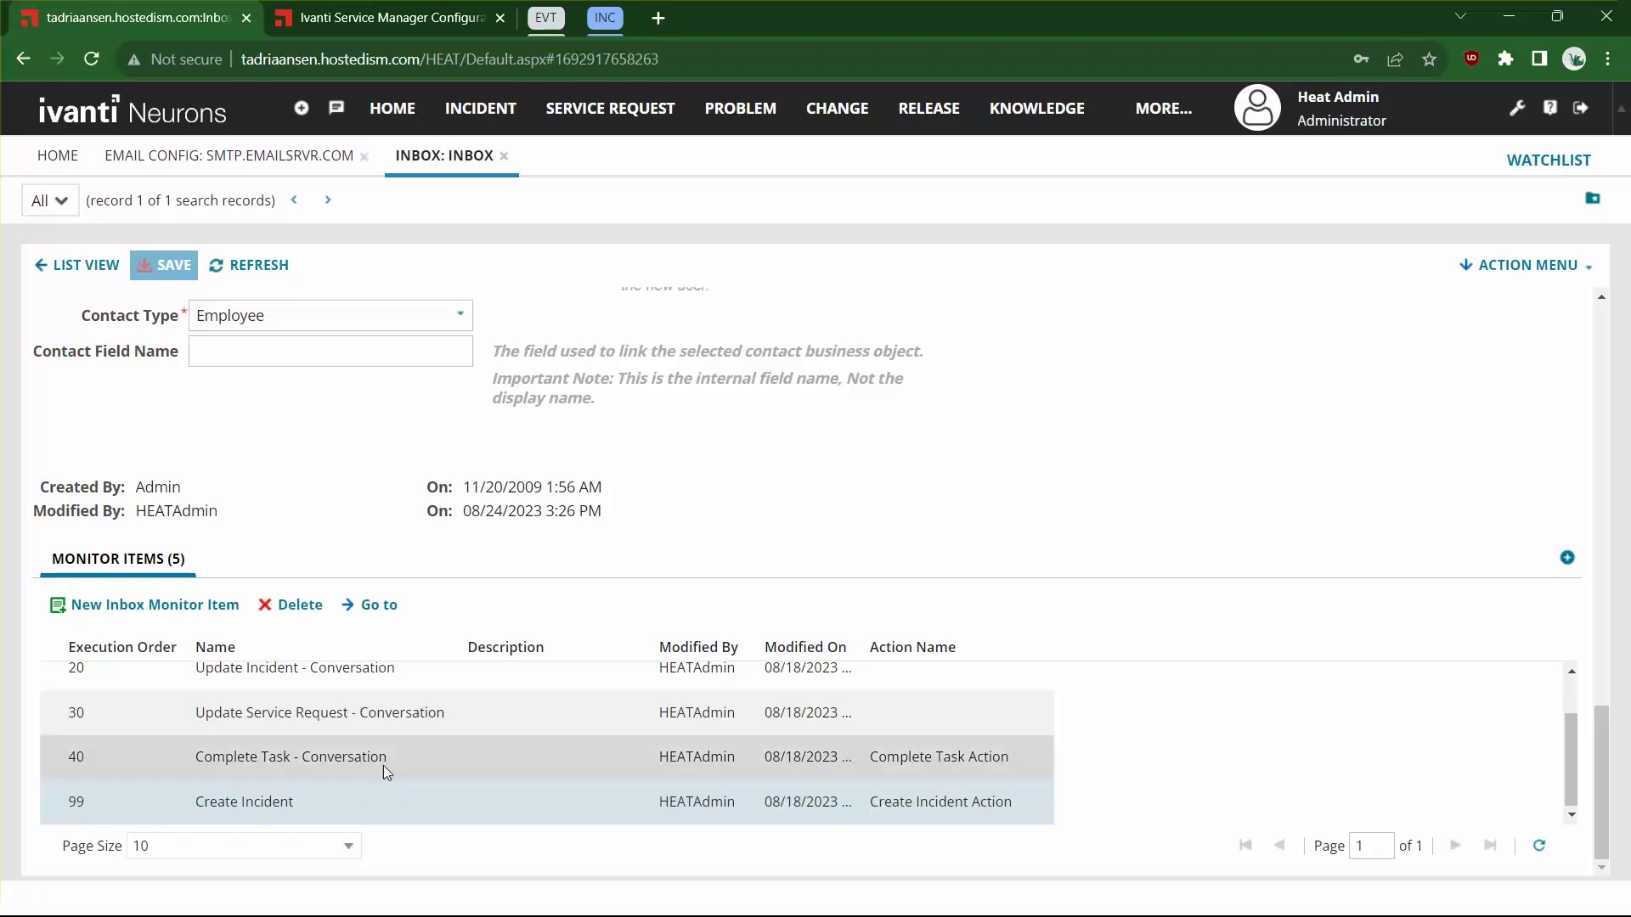
{"action": "scroll", "coordinate": [354, 729], "scroll_direction": "up", "scroll_amount": 2}
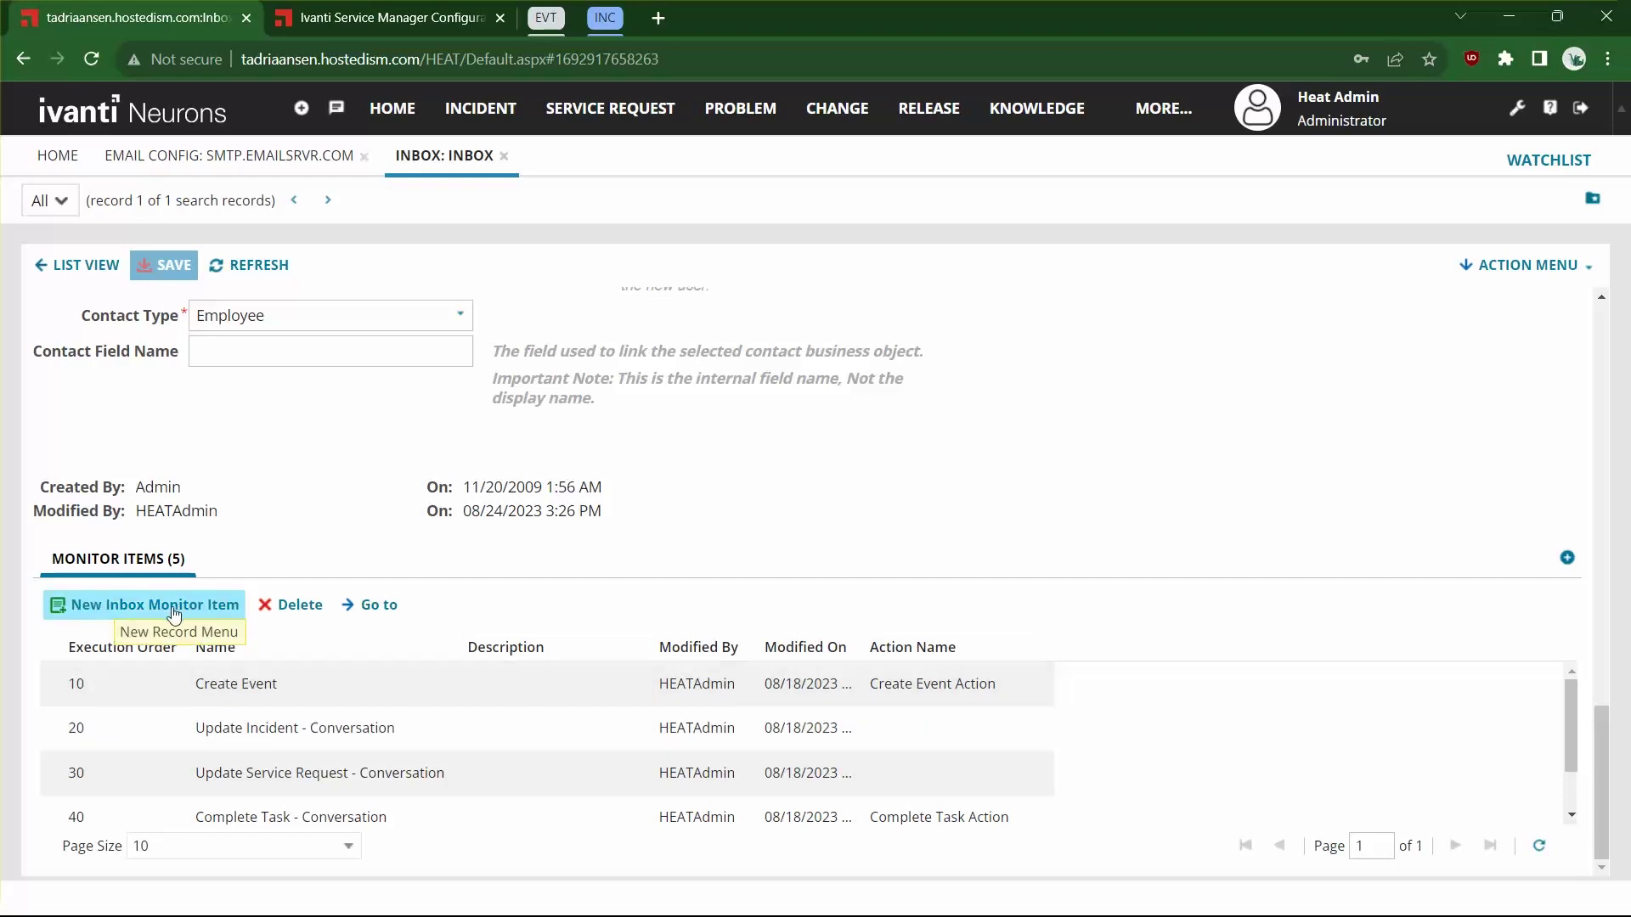
Step: Open the Create Event monitor item and check its order 10 and Frs_EVT_Event business object
{"action": "double_click", "coordinate": [222, 685]}
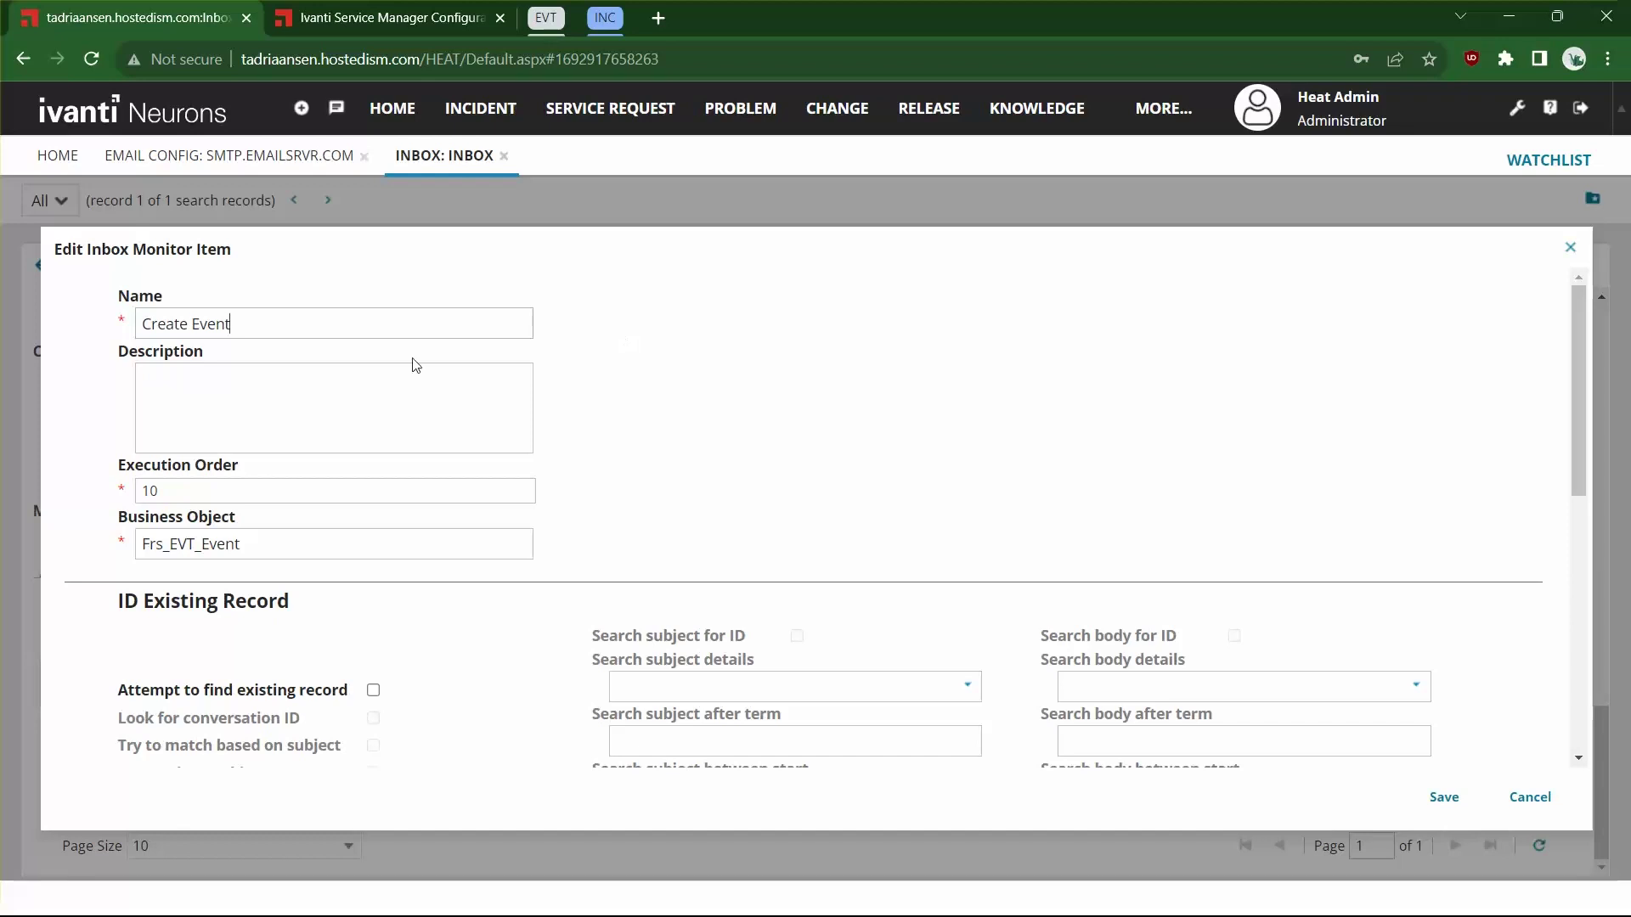
{"action": "double_click", "coordinate": [155, 491]}
{"action": "left_click", "coordinate": [200, 491]}
{"action": "left_click_drag", "start_coordinate": [286, 545], "coordinate": [48, 540]}
{"action": "left_click", "coordinate": [270, 547]}
{"action": "left_click", "coordinate": [437, 23]}
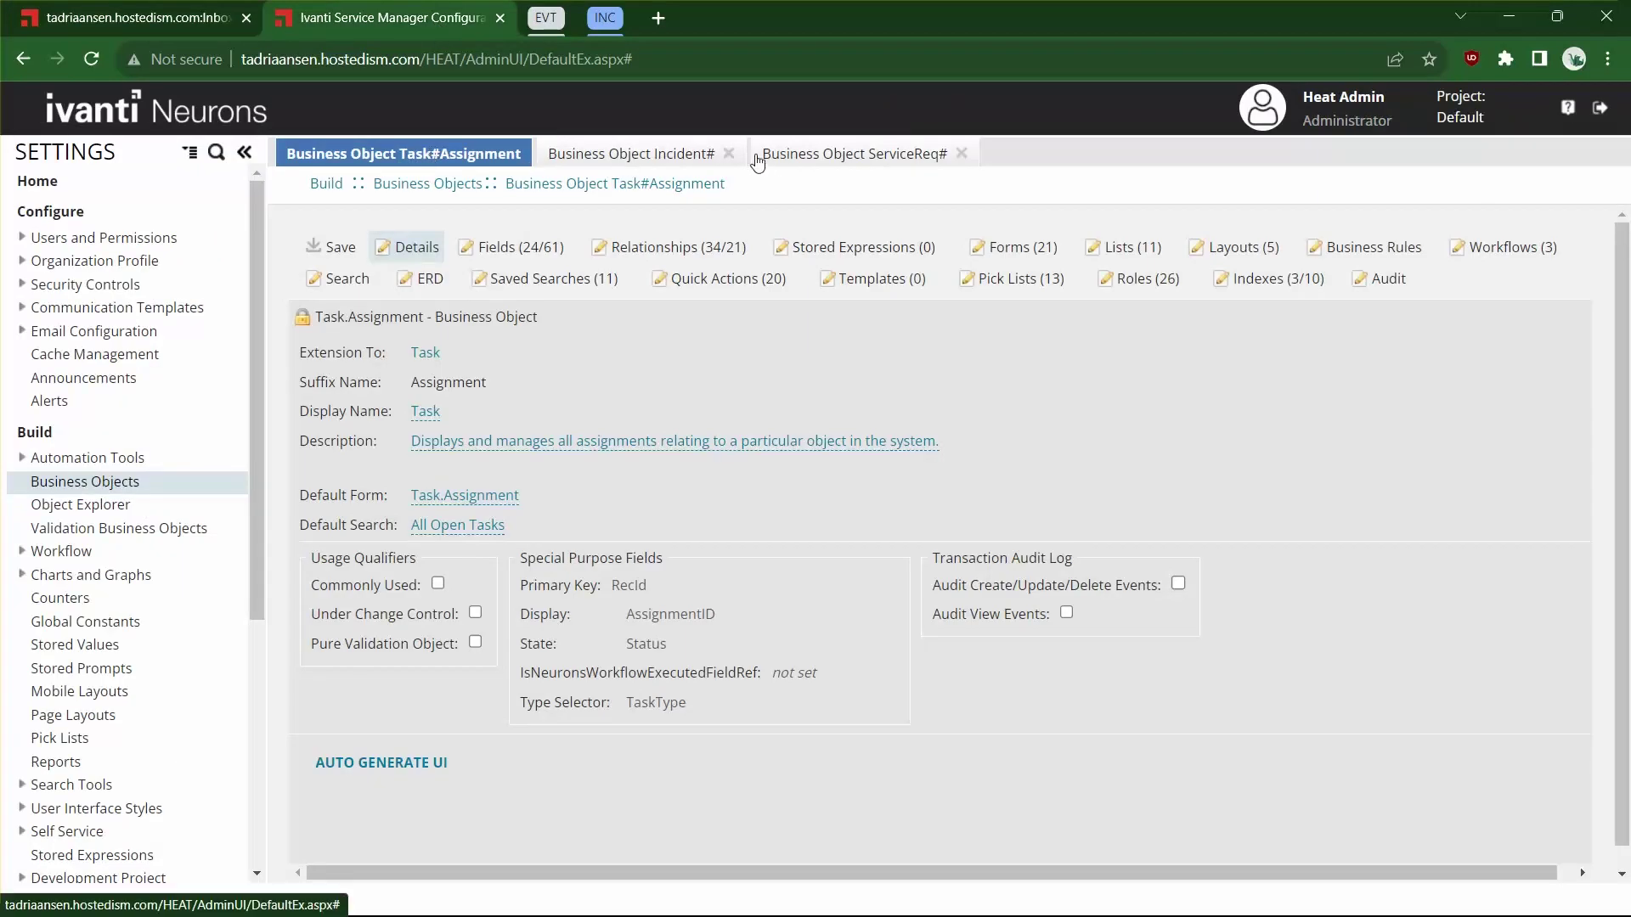
{"action": "left_click", "coordinate": [149, 483]}
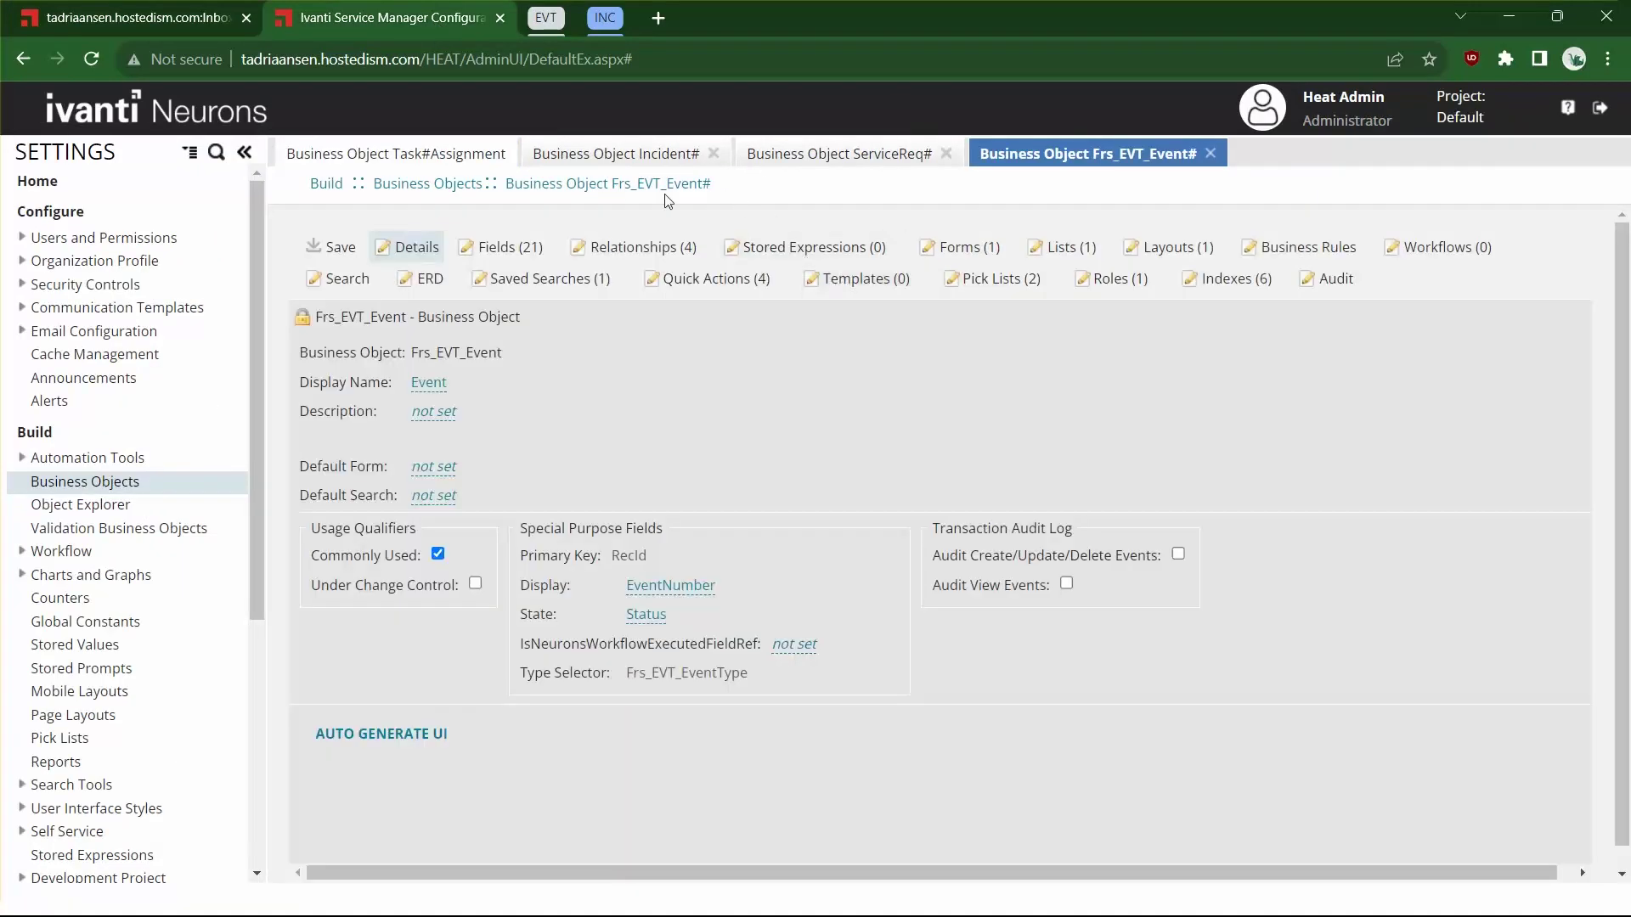
{"action": "left_click_drag", "start_coordinate": [716, 190], "coordinate": [617, 186]}
{"action": "left_click", "coordinate": [206, 13]}
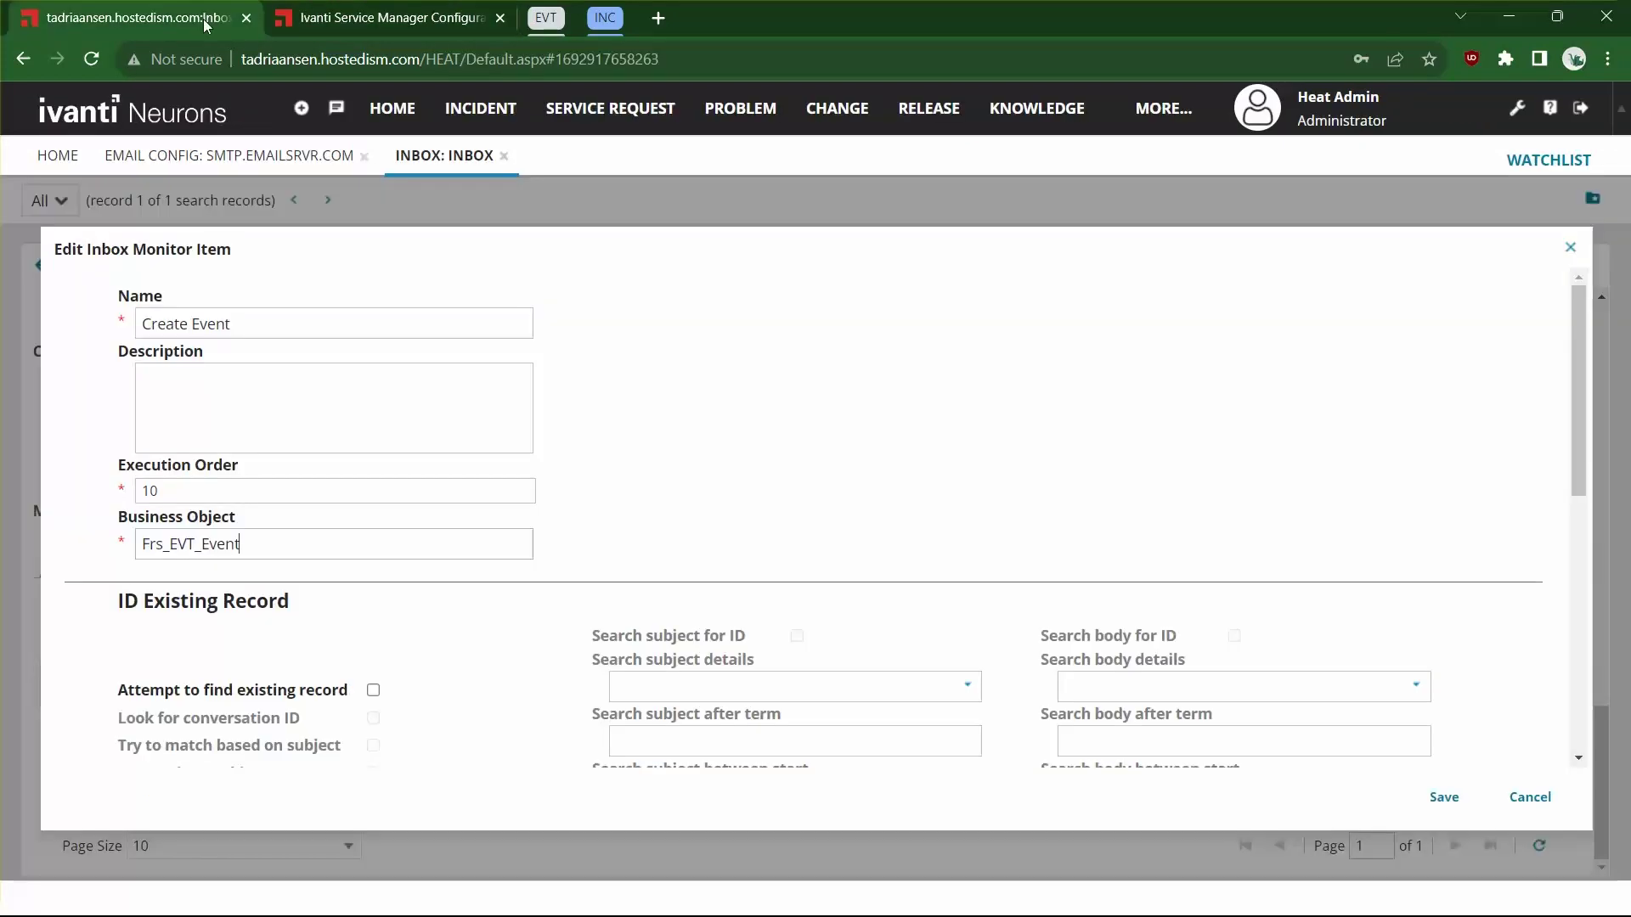
{"action": "double_click", "coordinate": [224, 535]}
{"action": "left_click", "coordinate": [284, 539]}
{"action": "scroll", "coordinate": [594, 561], "scroll_direction": "down", "scroll_amount": 4}
{"action": "scroll", "coordinate": [595, 560], "scroll_direction": "down", "scroll_amount": 4}
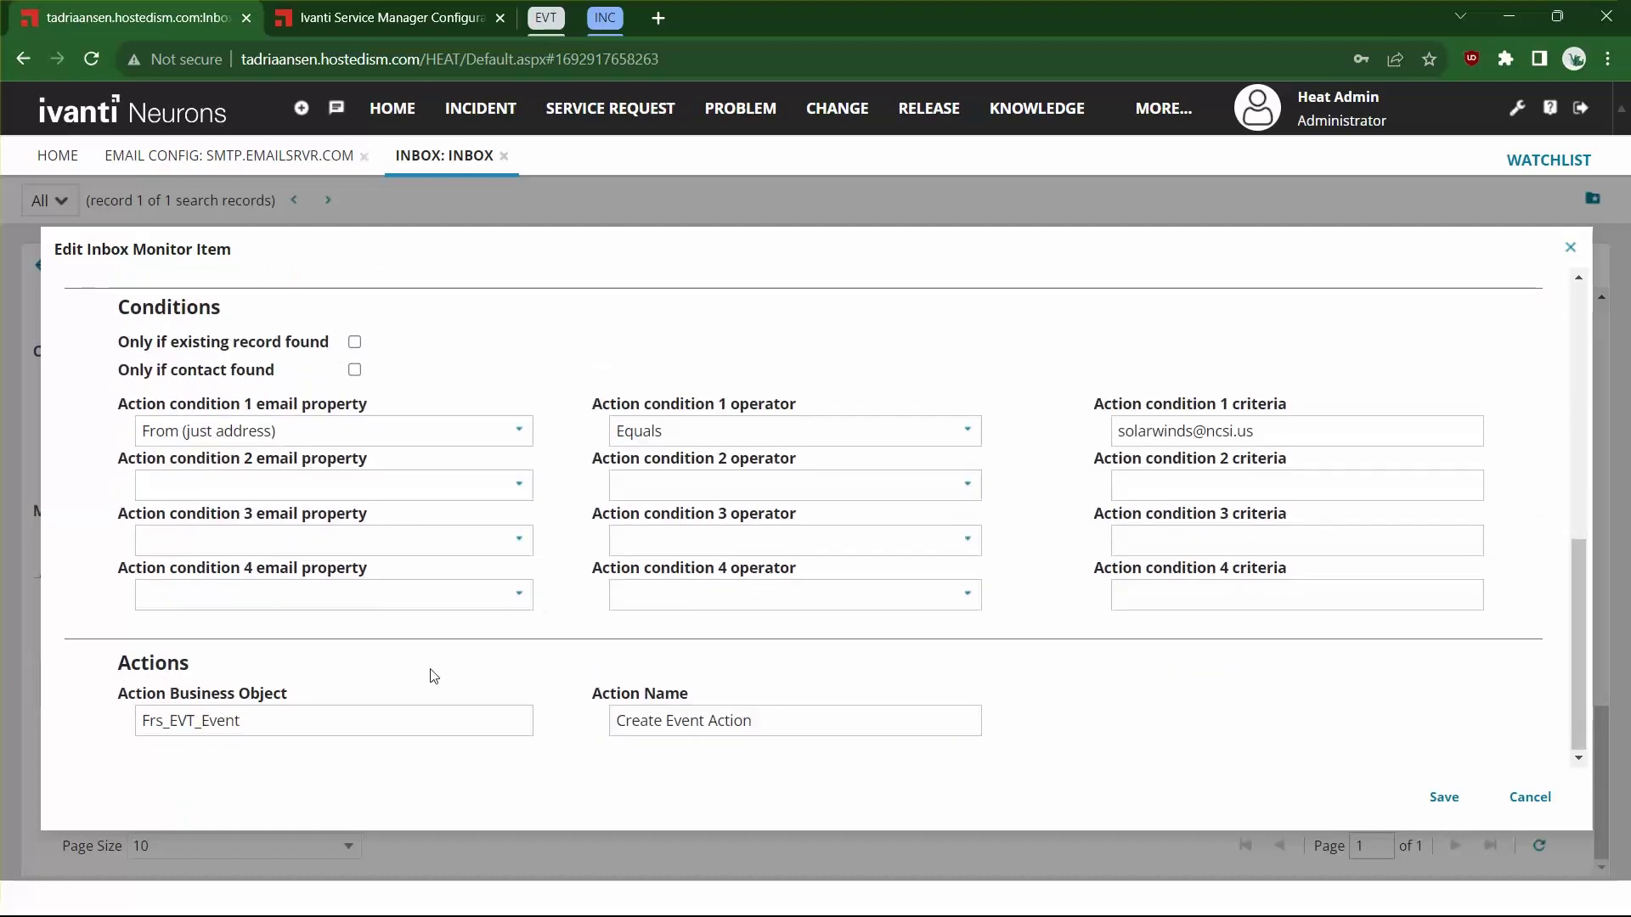
{"action": "double_click", "coordinate": [280, 719]}
{"action": "left_click", "coordinate": [304, 714]}
{"action": "scroll", "coordinate": [368, 674], "scroll_direction": "up", "scroll_amount": 1}
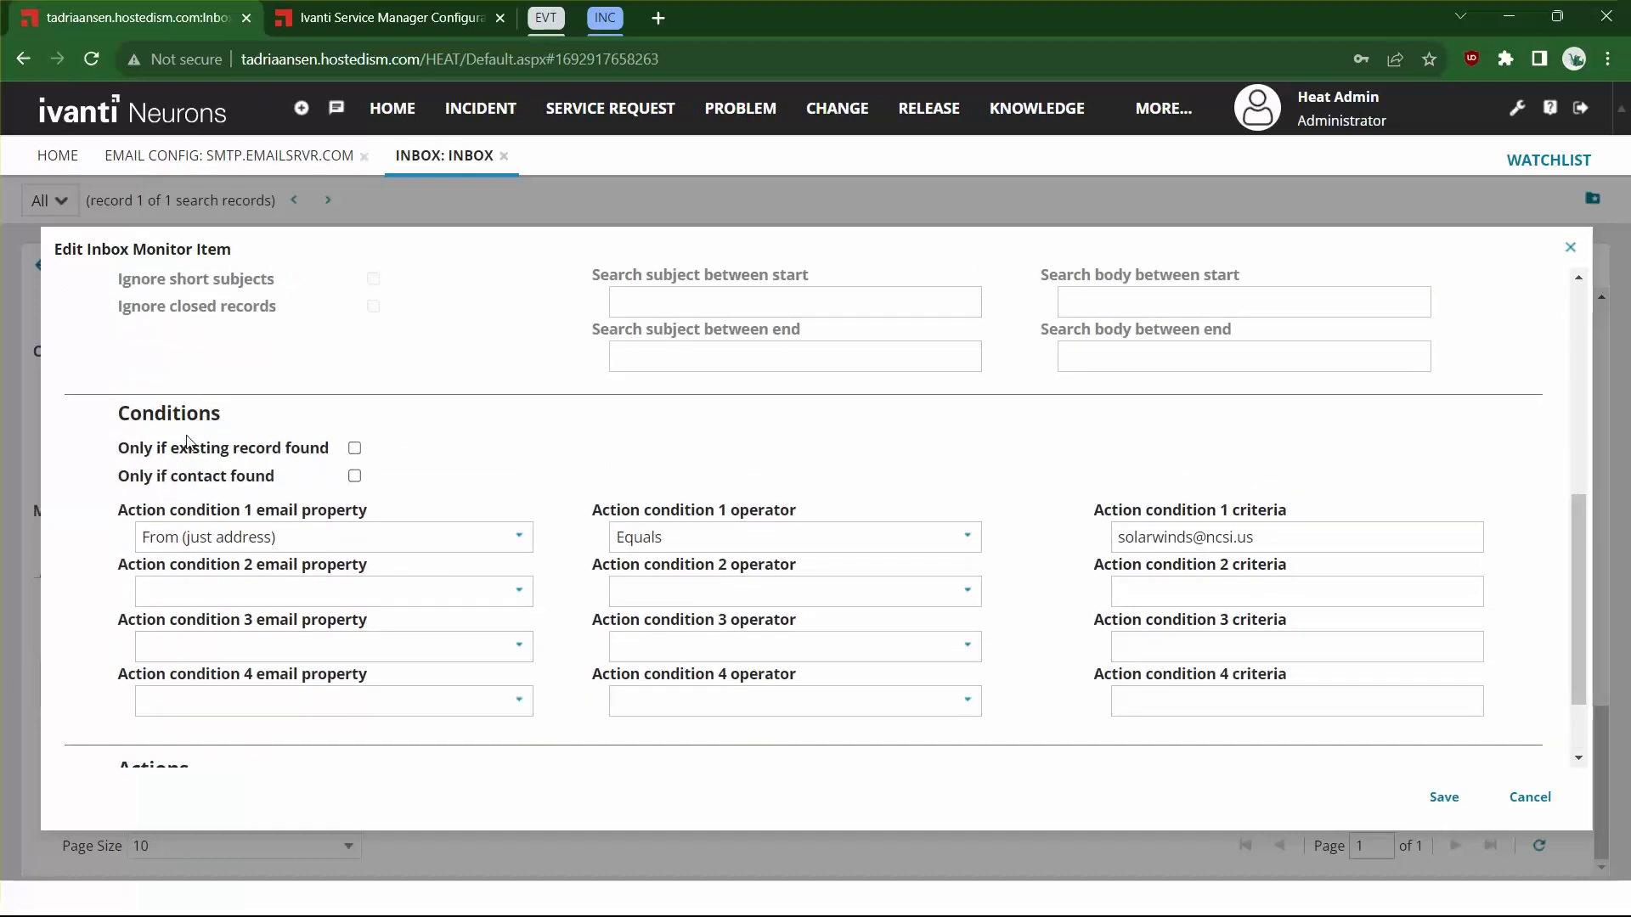
{"action": "left_click", "coordinate": [310, 537]}
{"action": "left_click_drag", "start_coordinate": [1274, 537], "coordinate": [906, 542]}
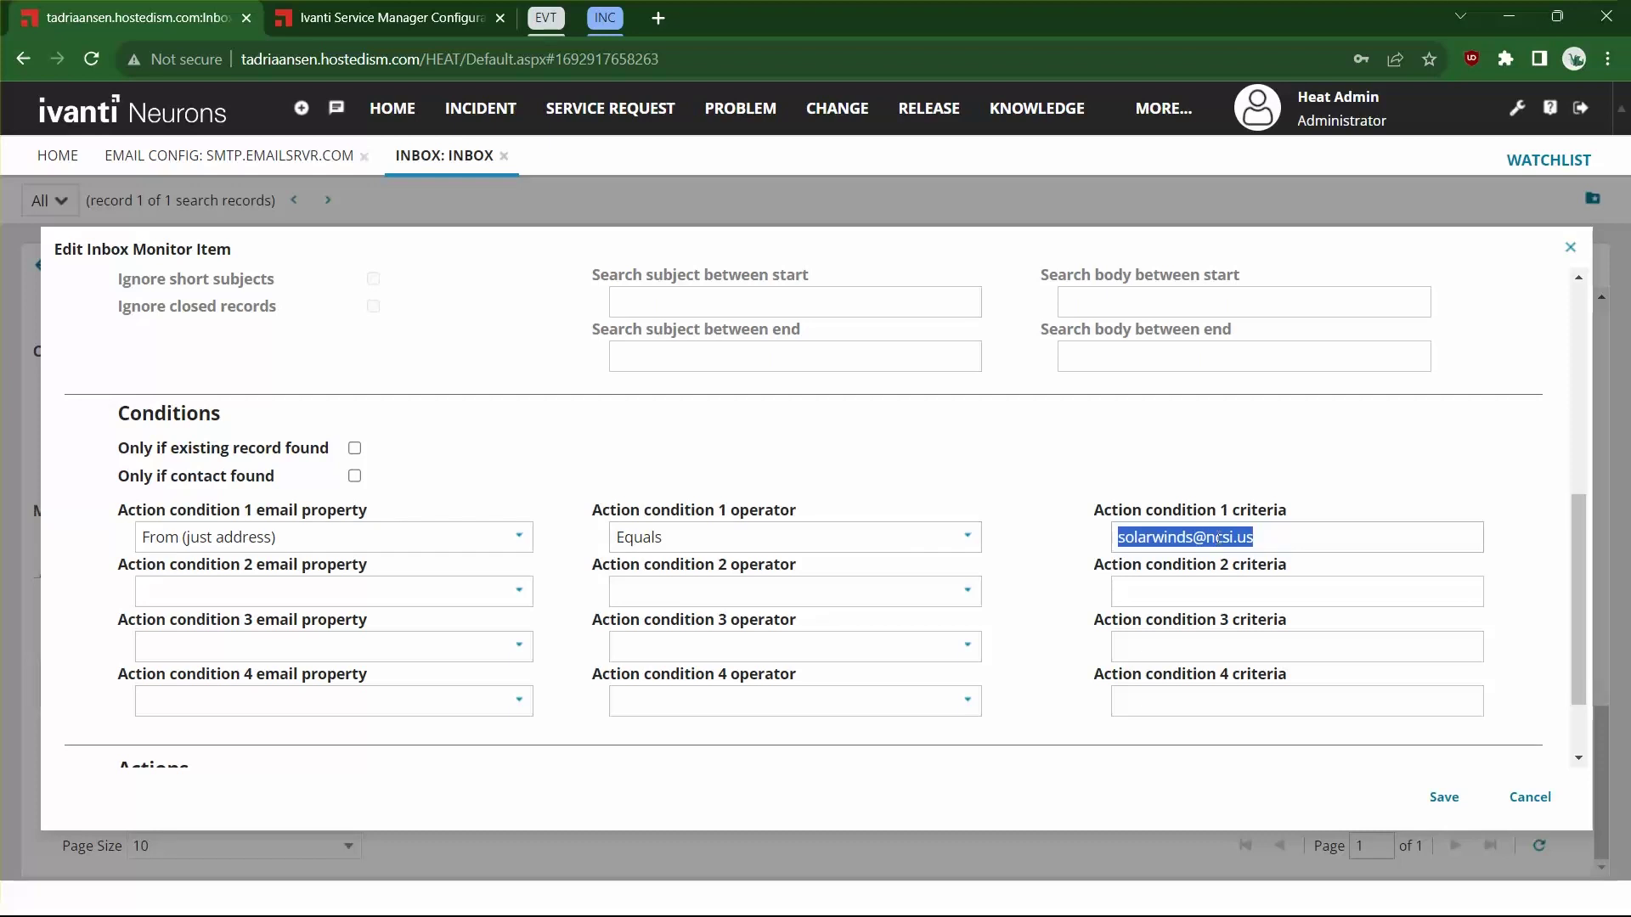
{"action": "left_click", "coordinate": [1272, 537]}
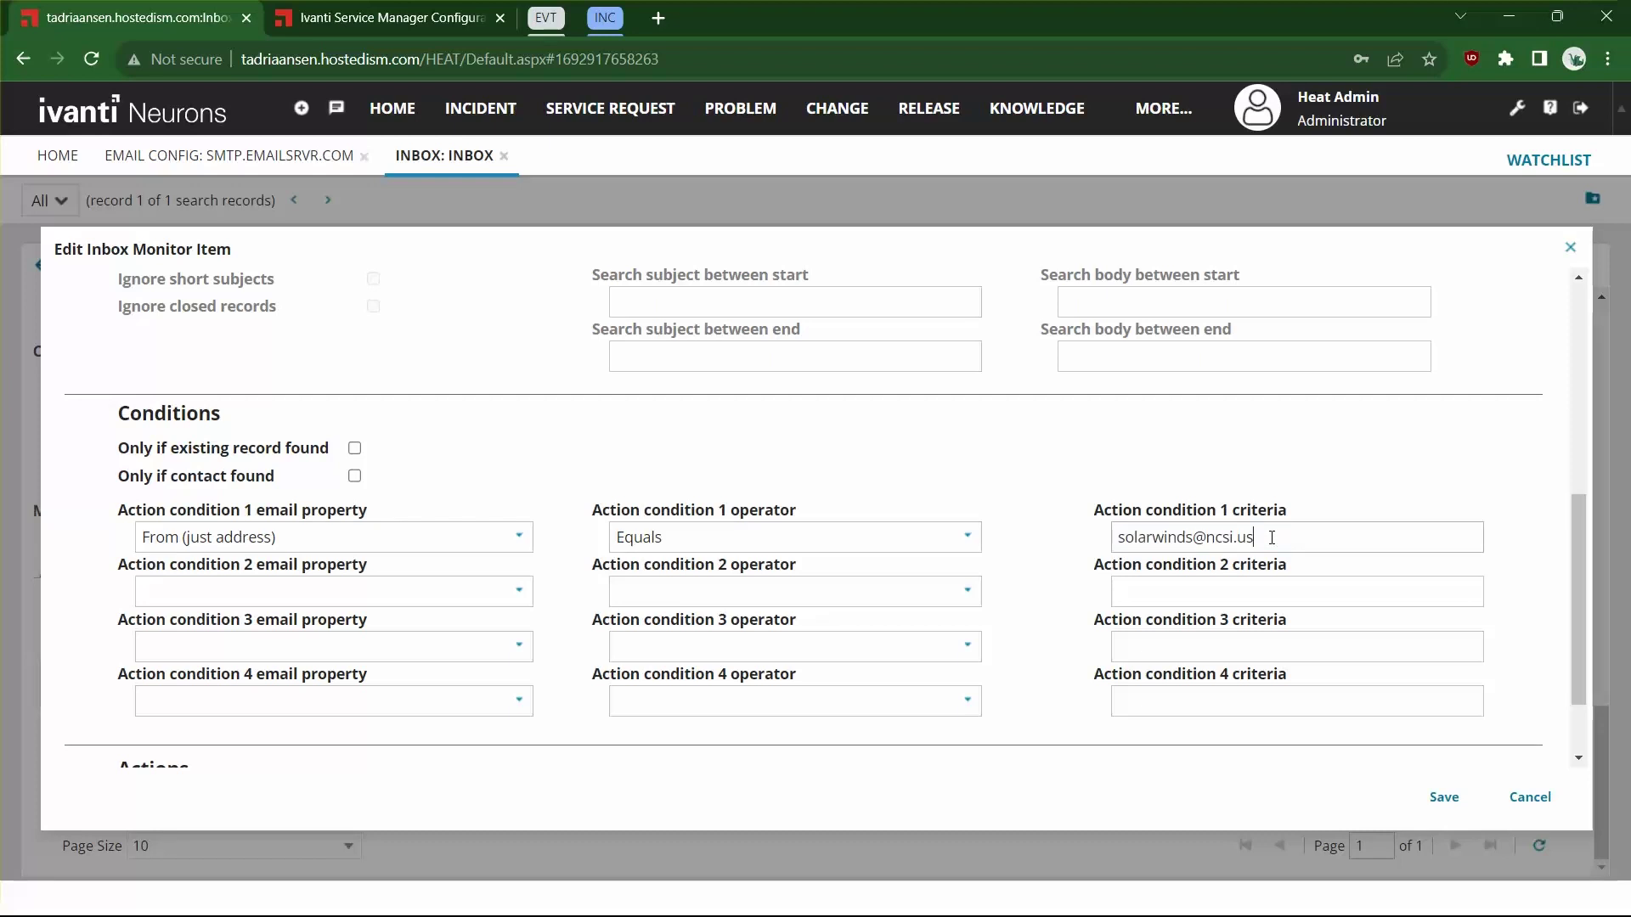
{"action": "scroll", "coordinate": [513, 564], "scroll_direction": "down", "scroll_amount": 1}
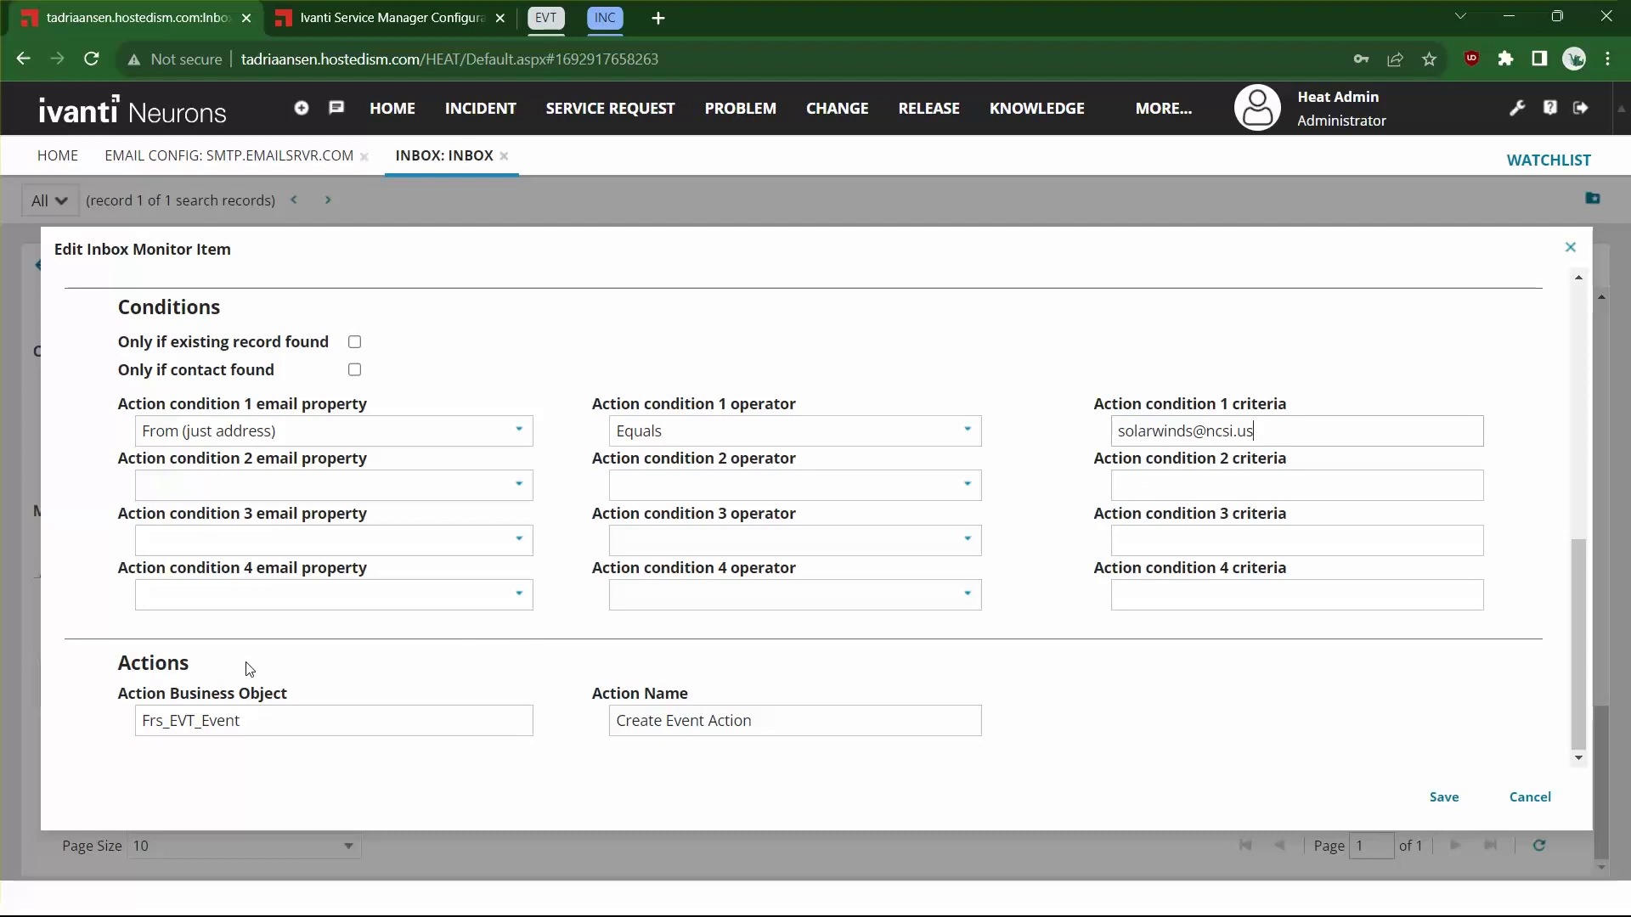
{"action": "double_click", "coordinate": [271, 727]}
{"action": "left_click", "coordinate": [357, 729]}
{"action": "left_click_drag", "start_coordinate": [780, 724], "coordinate": [562, 732]}
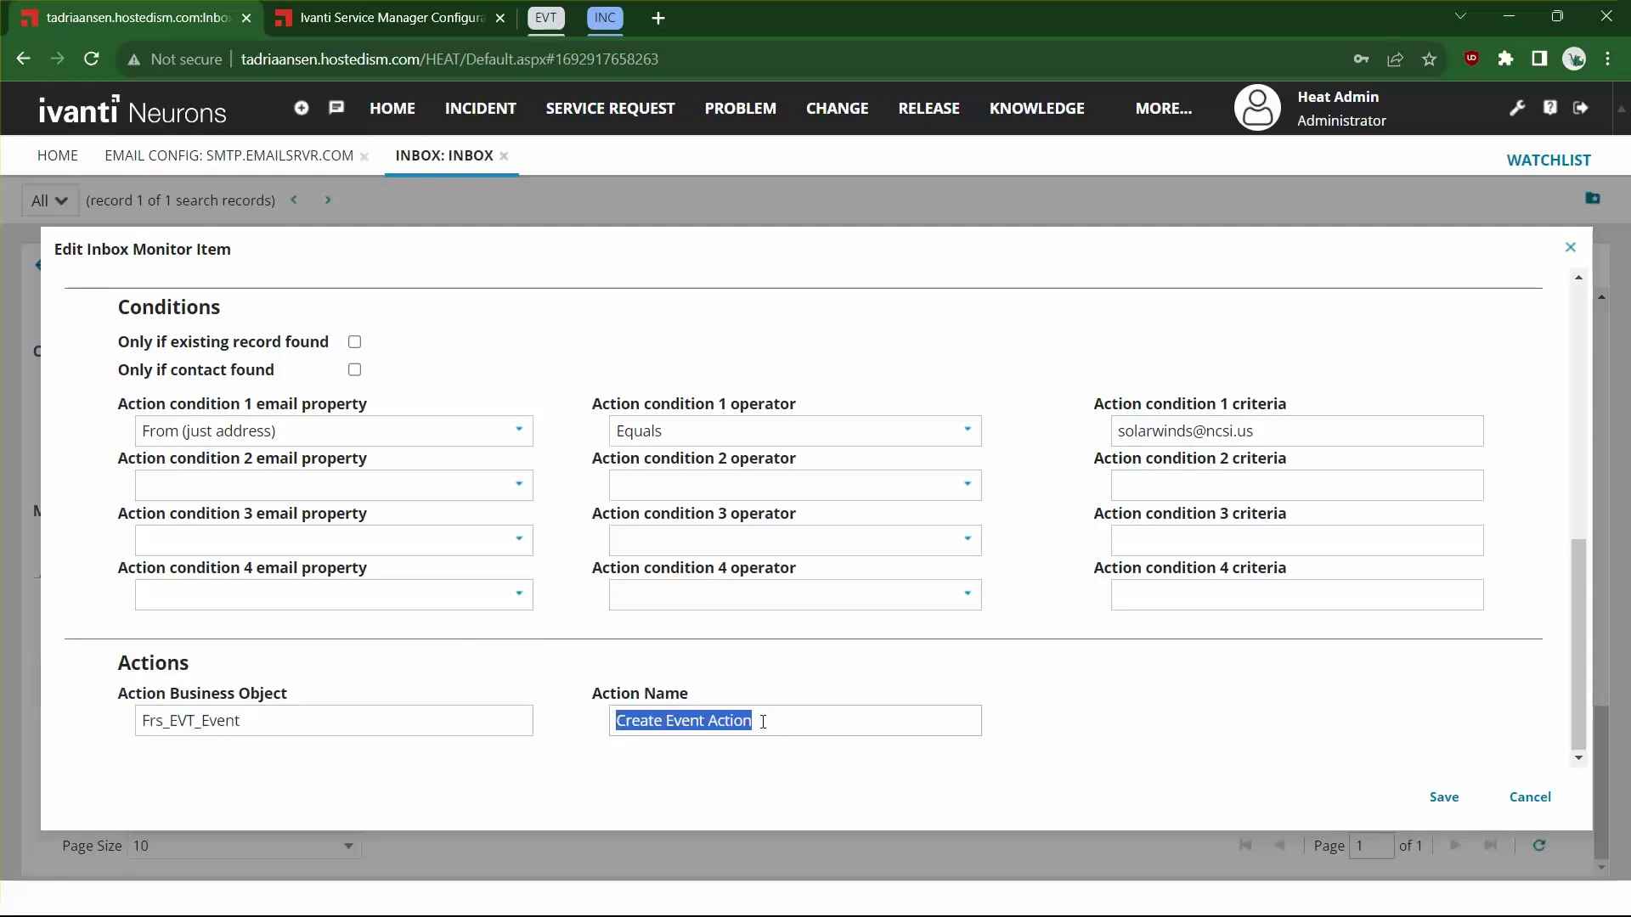
{"action": "left_click", "coordinate": [763, 723]}
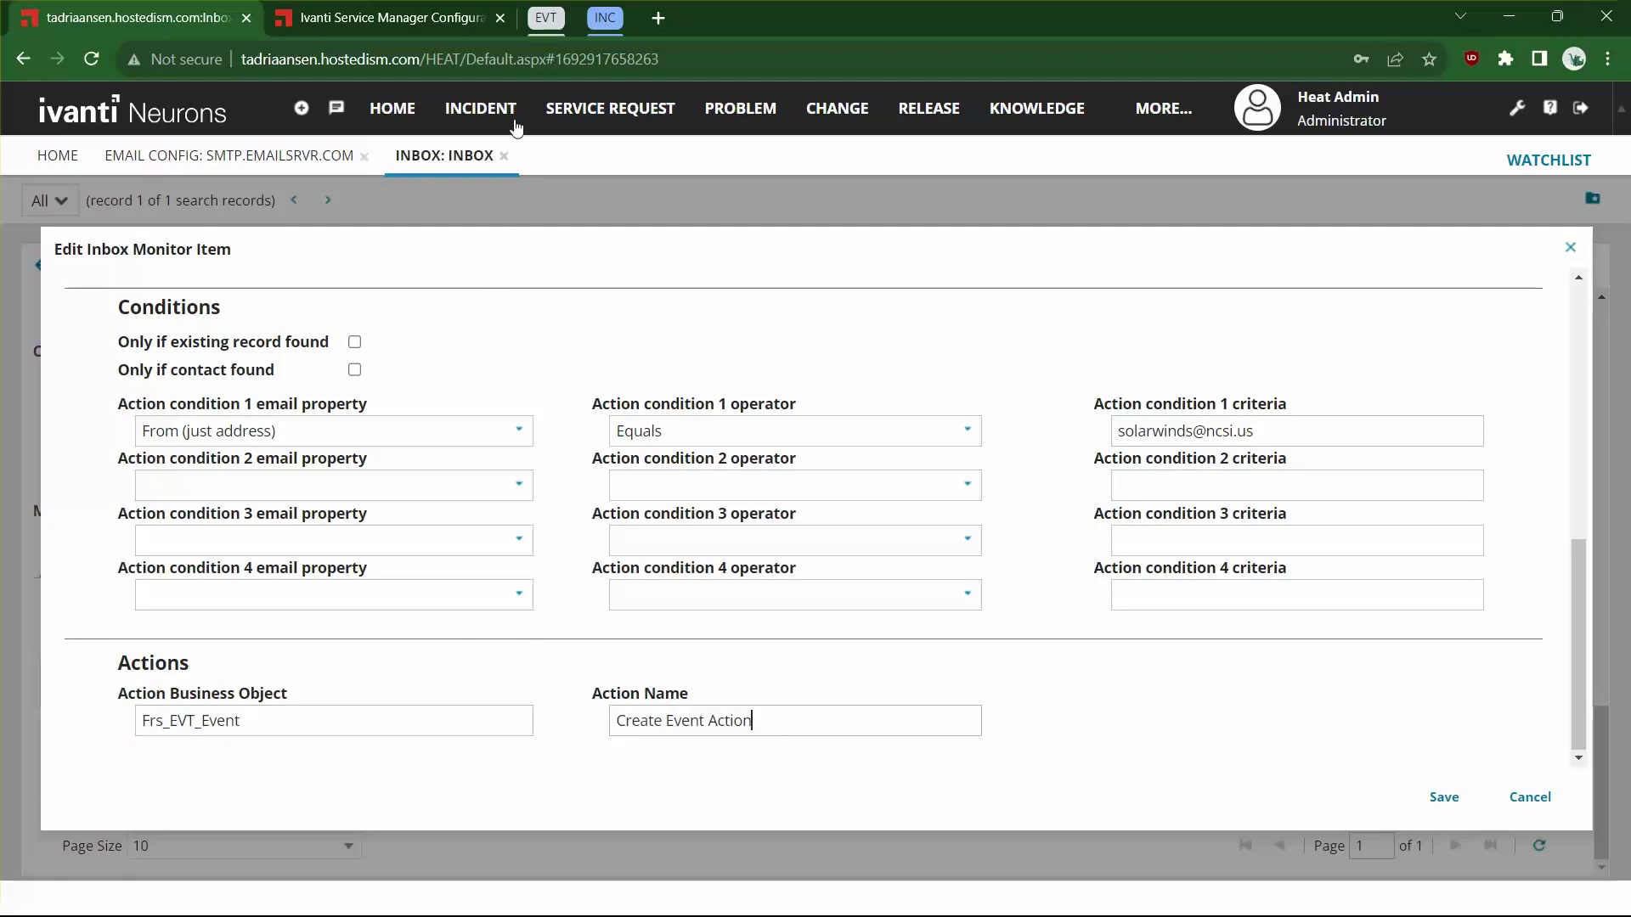
{"action": "left_click", "coordinate": [546, 17]}
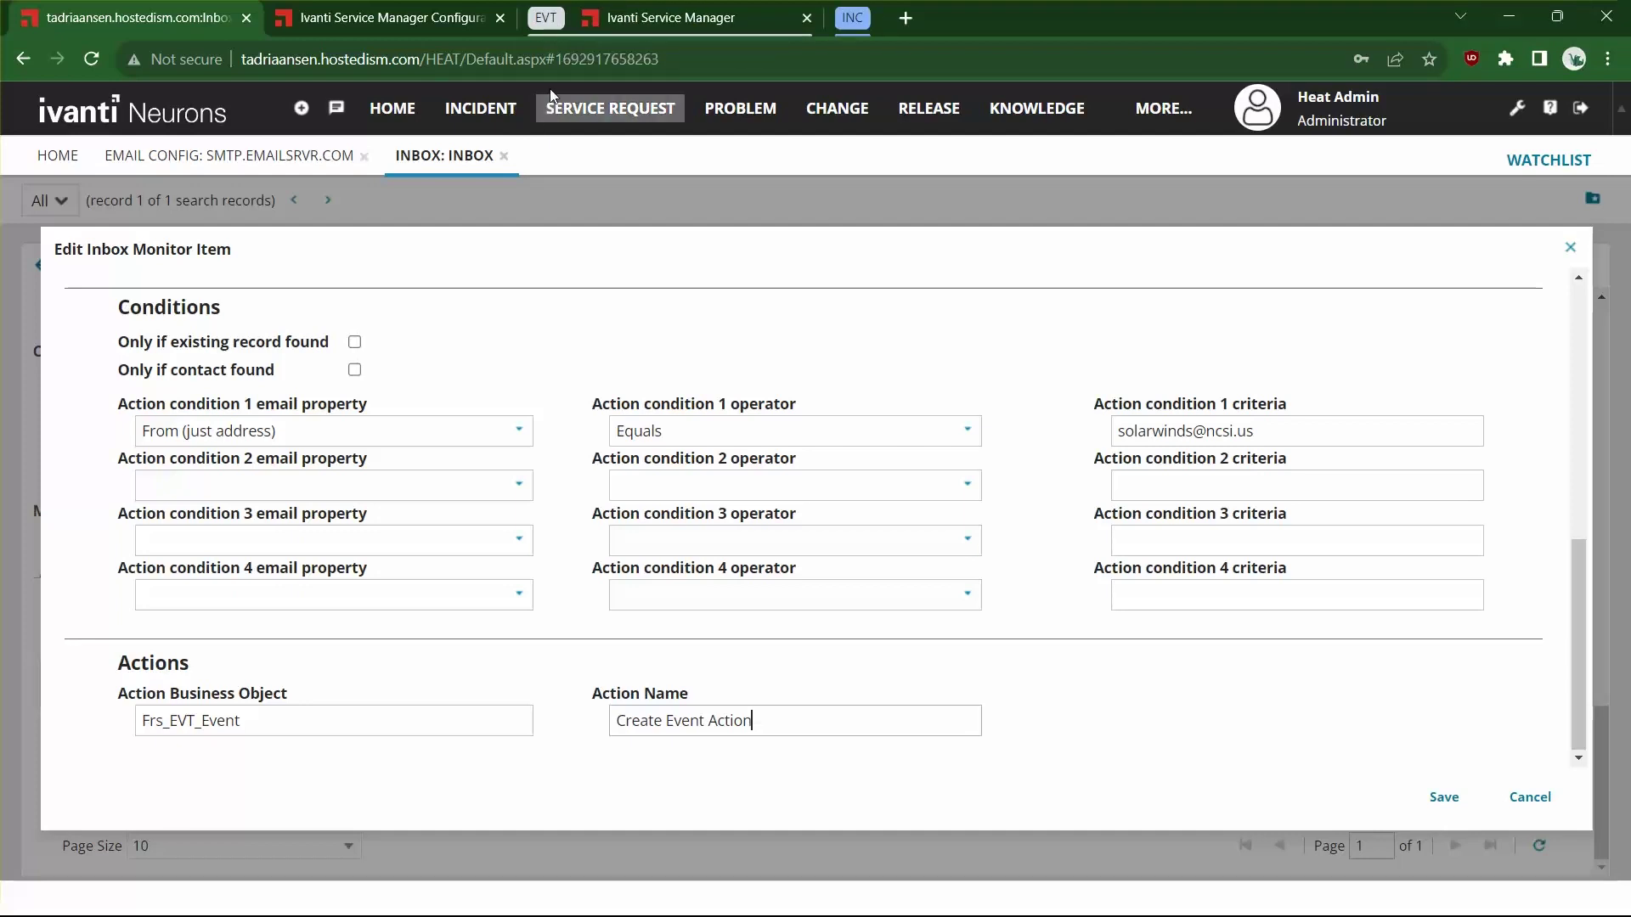
{"action": "left_click", "coordinate": [633, 19]}
{"action": "left_click", "coordinate": [125, 239]}
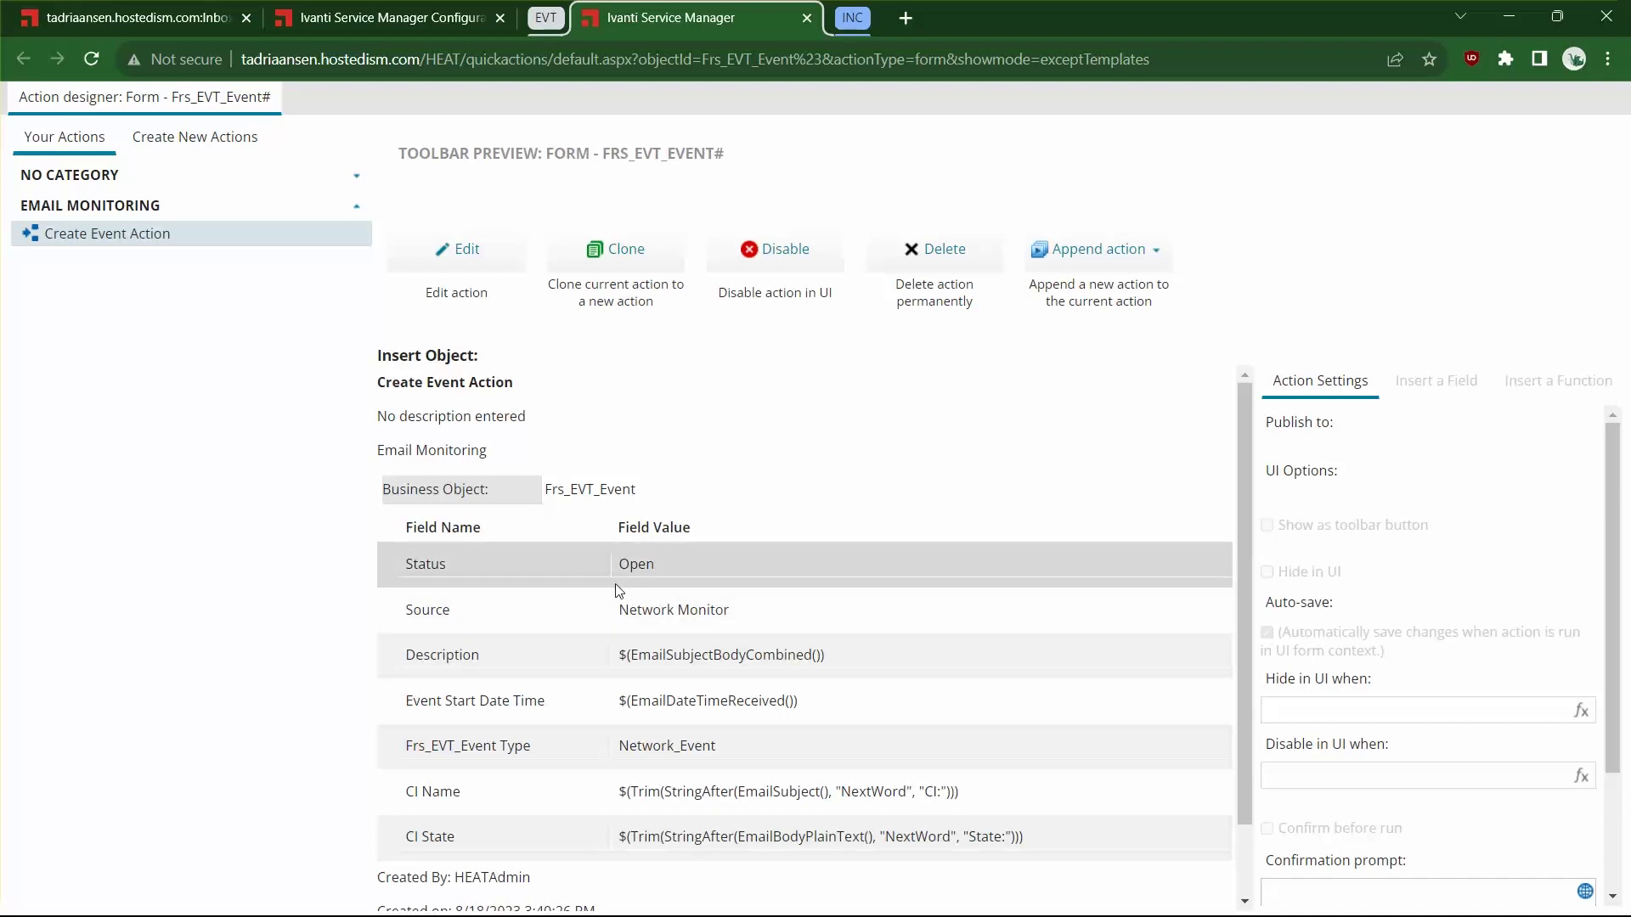
{"action": "scroll", "coordinate": [595, 544], "scroll_direction": "down", "scroll_amount": 1}
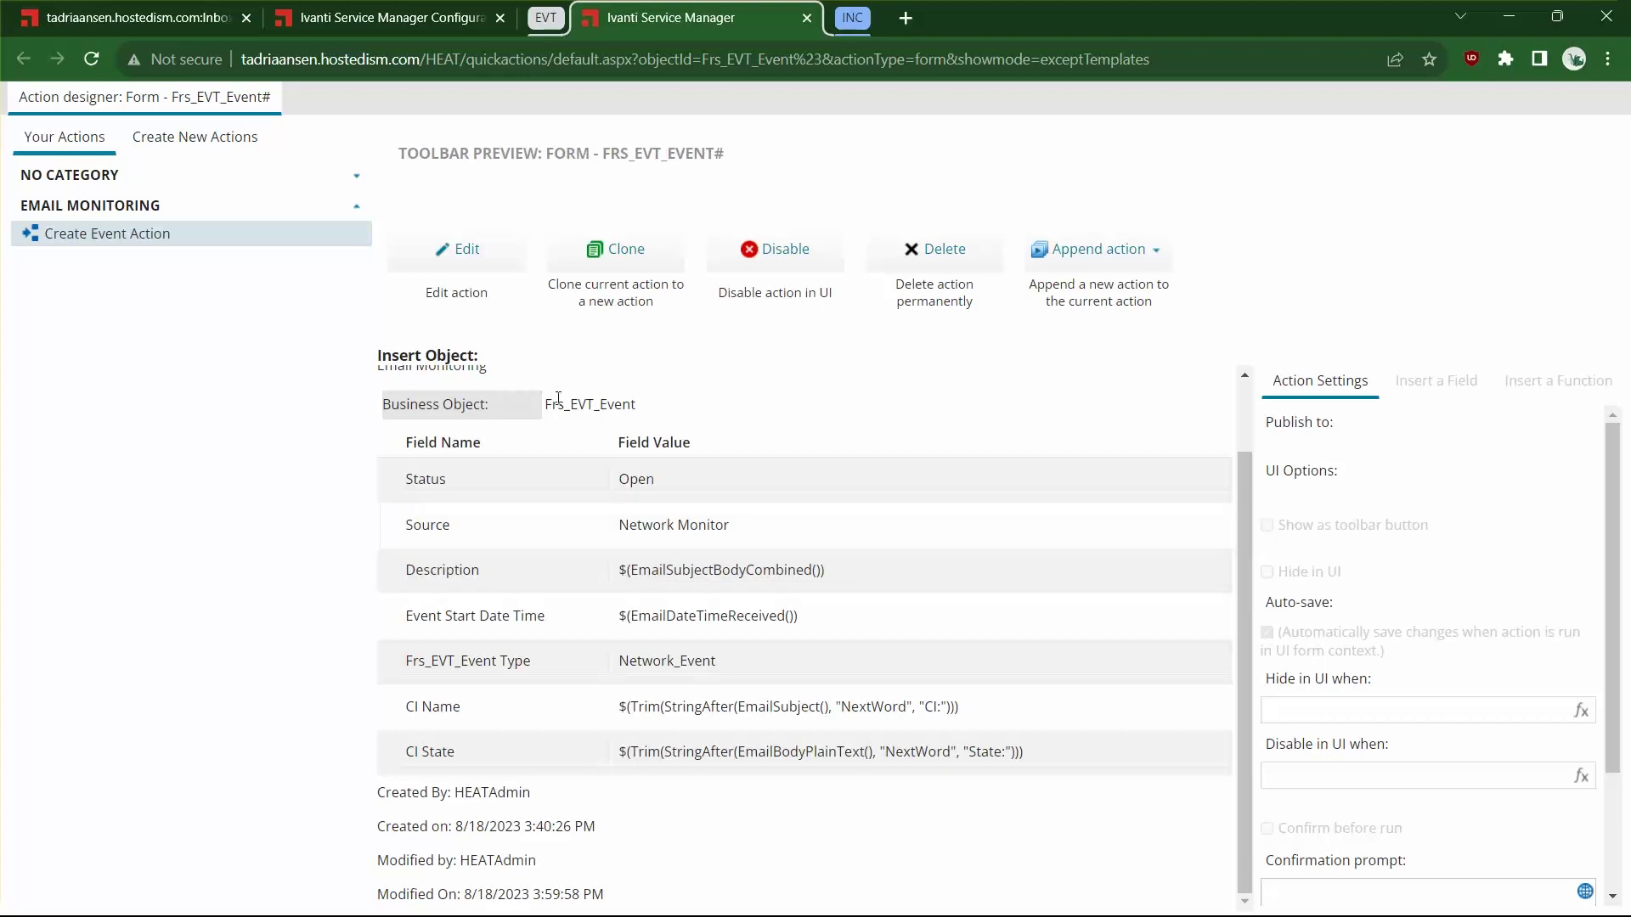
{"action": "left_click", "coordinate": [459, 250]}
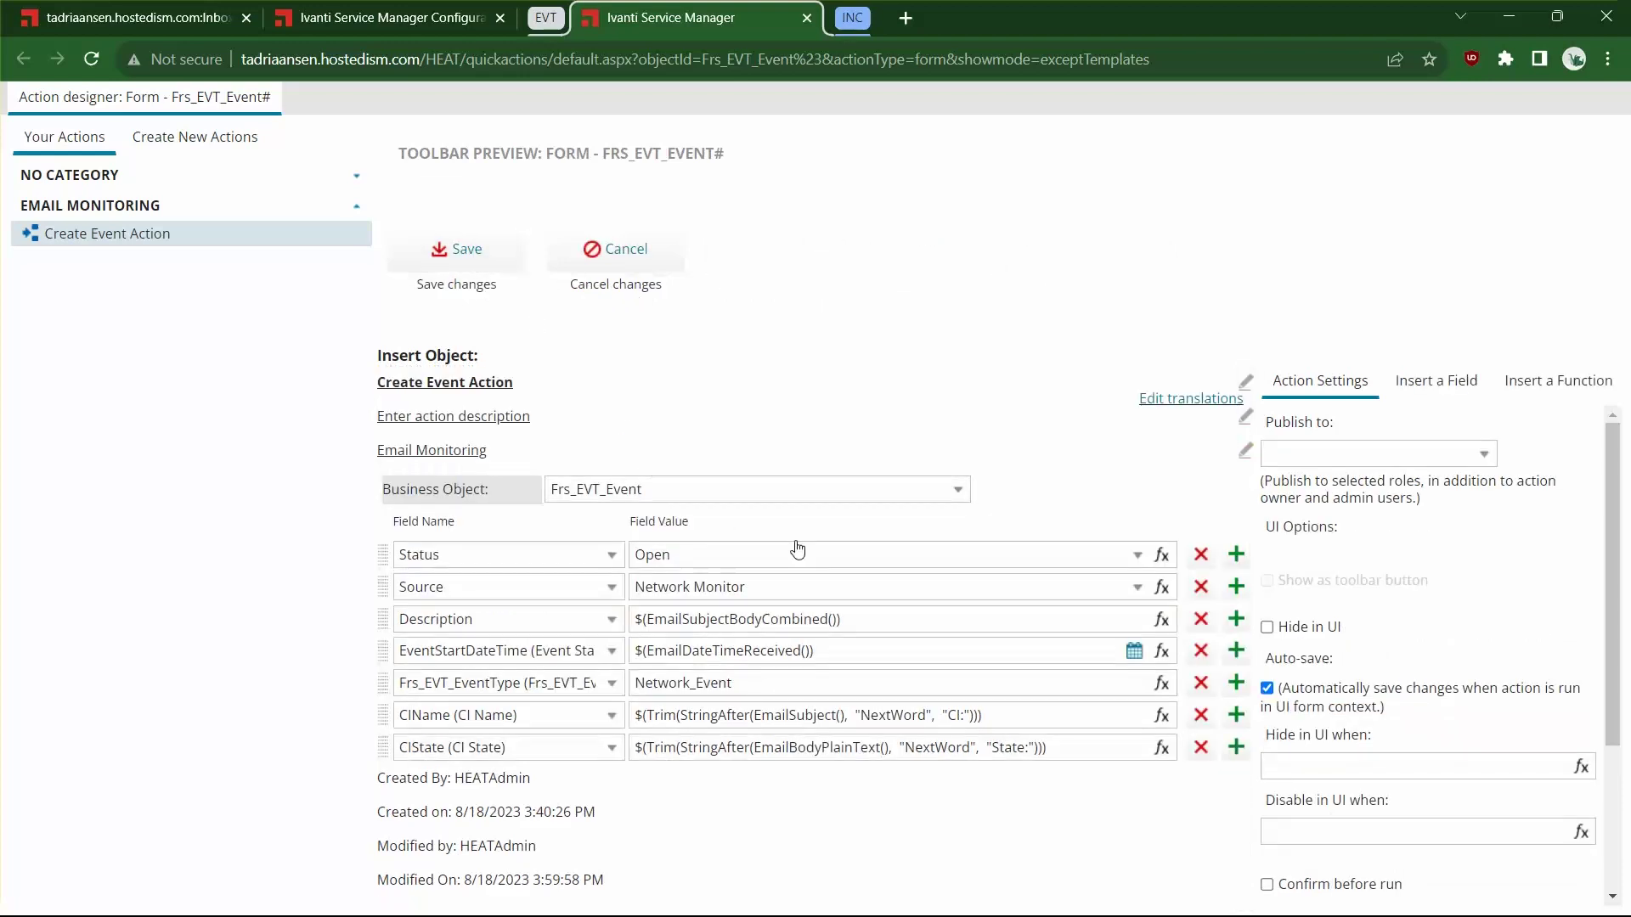
{"action": "left_click", "coordinate": [1162, 621]}
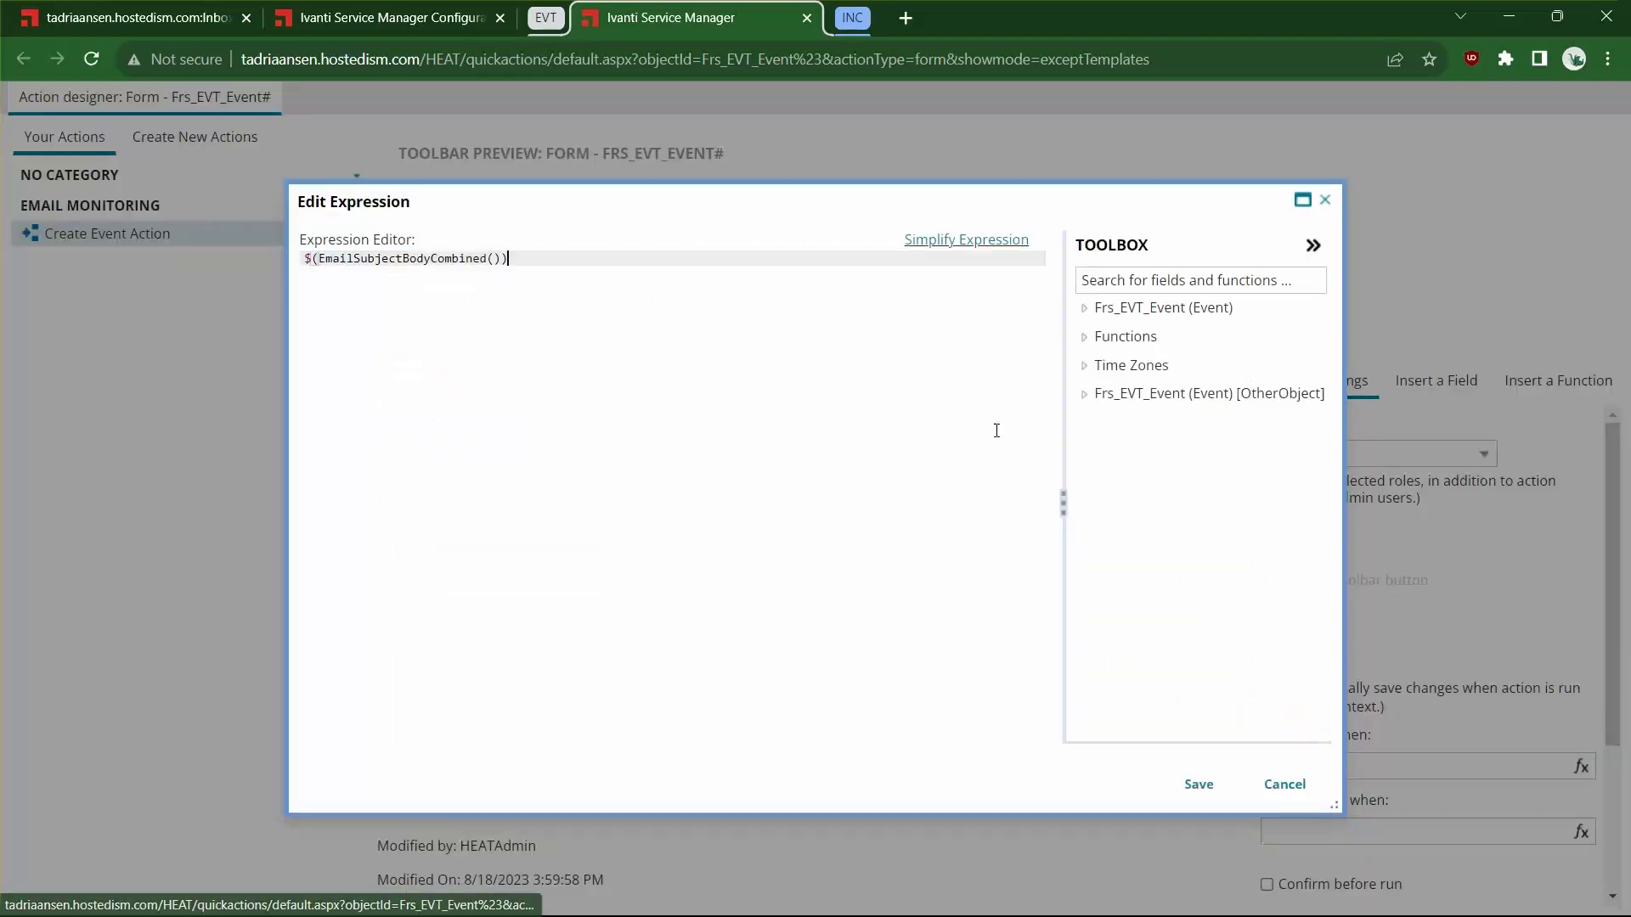
{"action": "left_click", "coordinate": [1088, 340]}
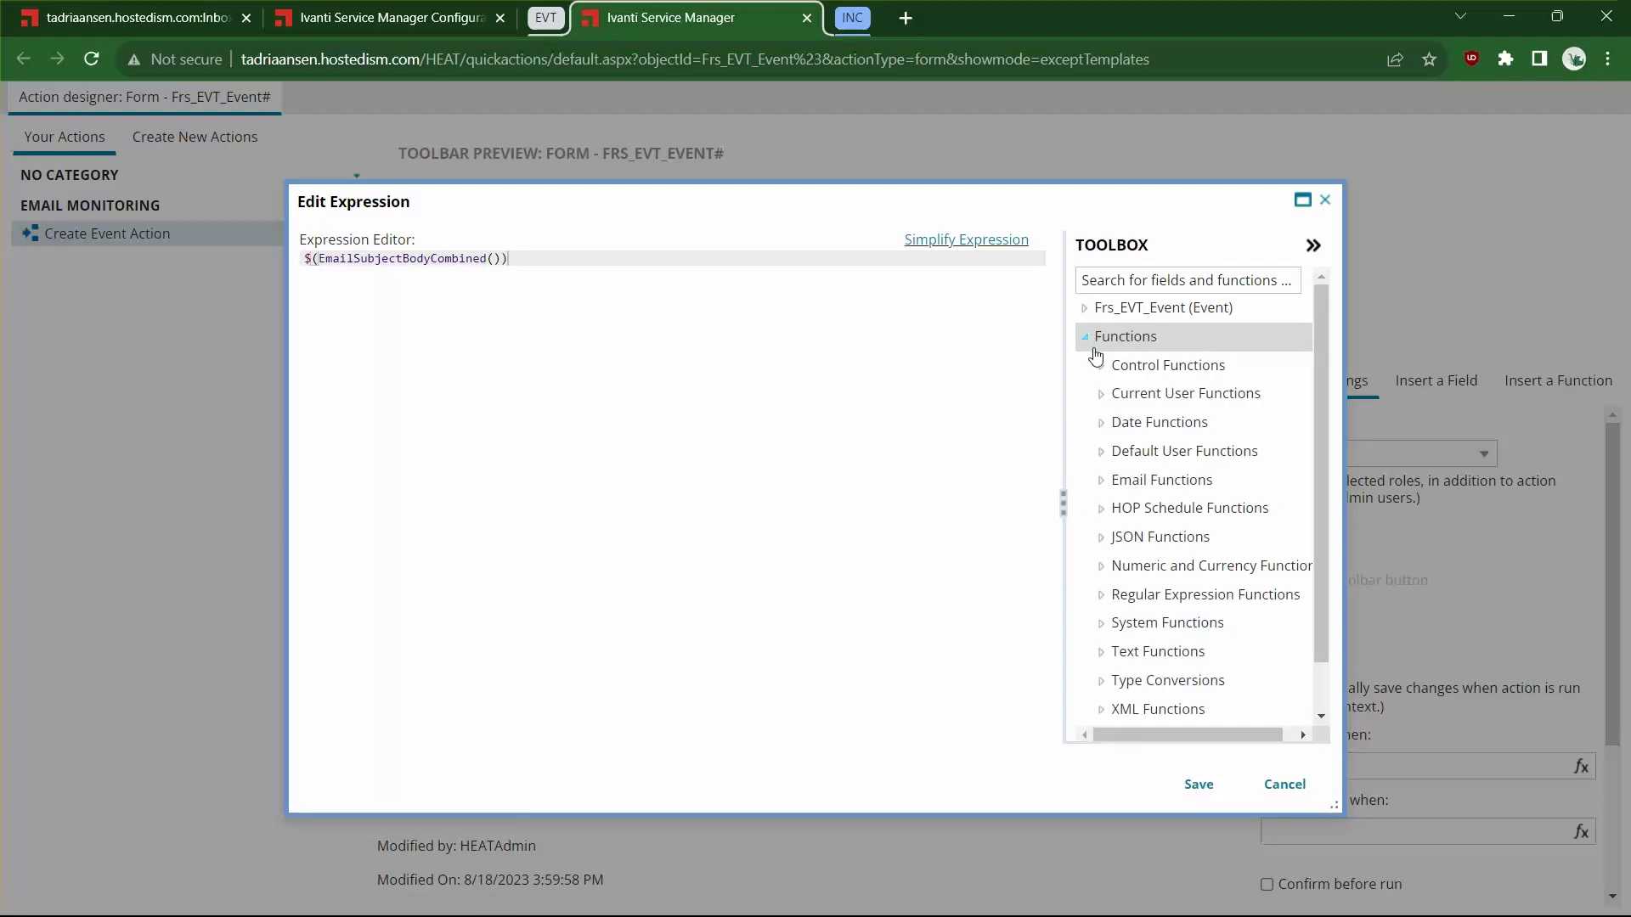
{"action": "left_click", "coordinate": [1101, 480]}
{"action": "left_click_drag", "start_coordinate": [1319, 420], "coordinate": [1322, 594]}
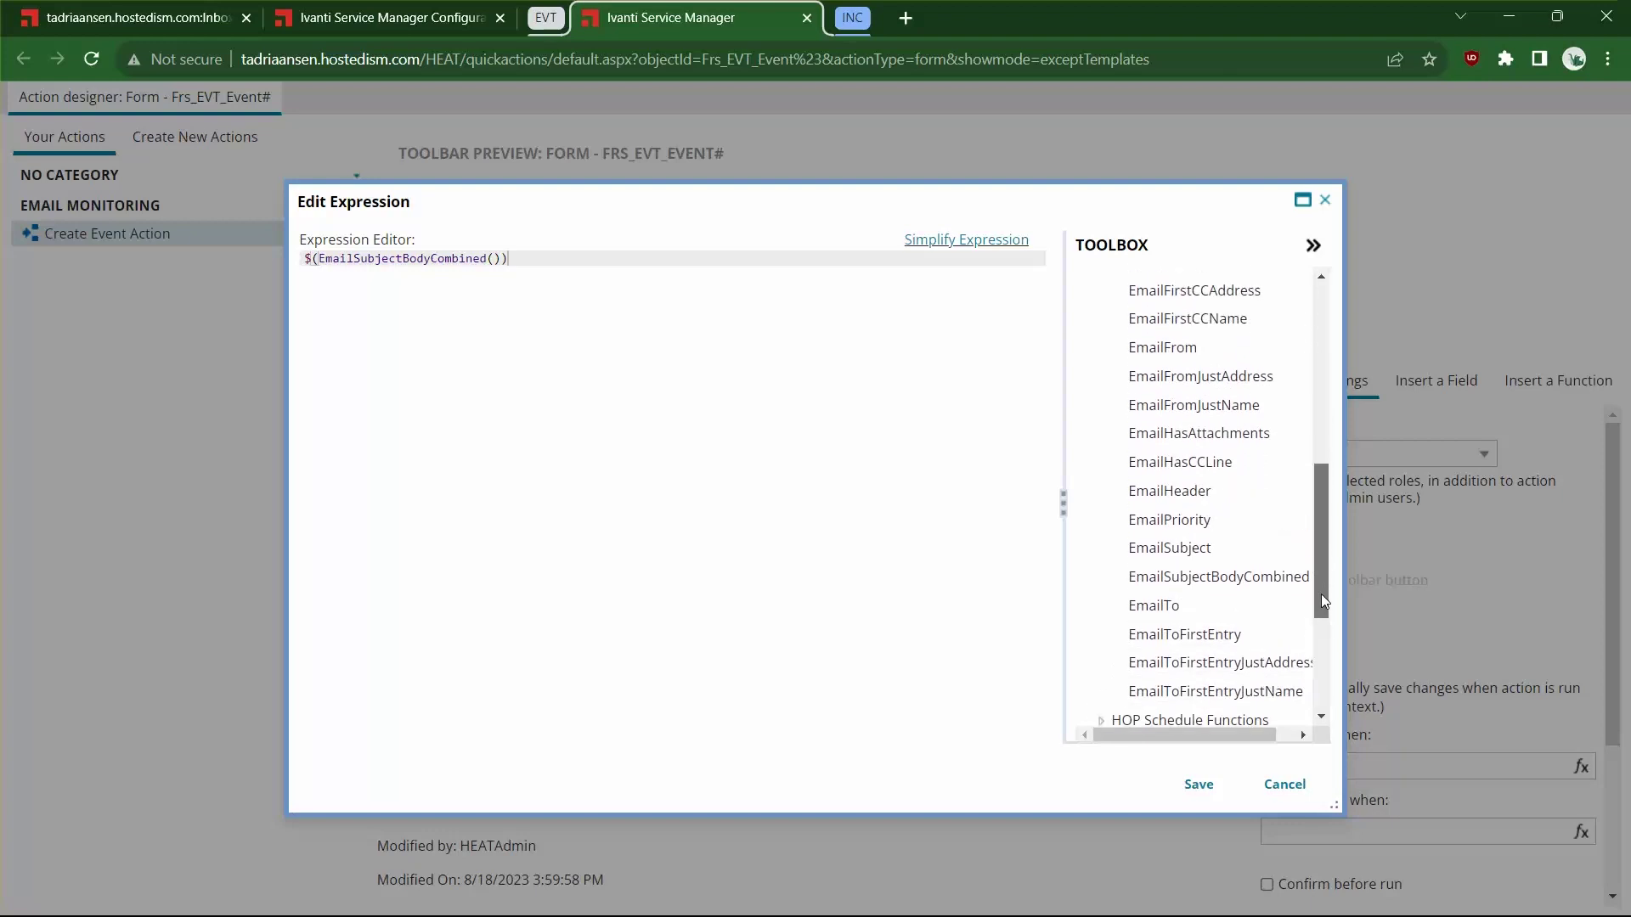
{"action": "left_click", "coordinate": [1325, 200]}
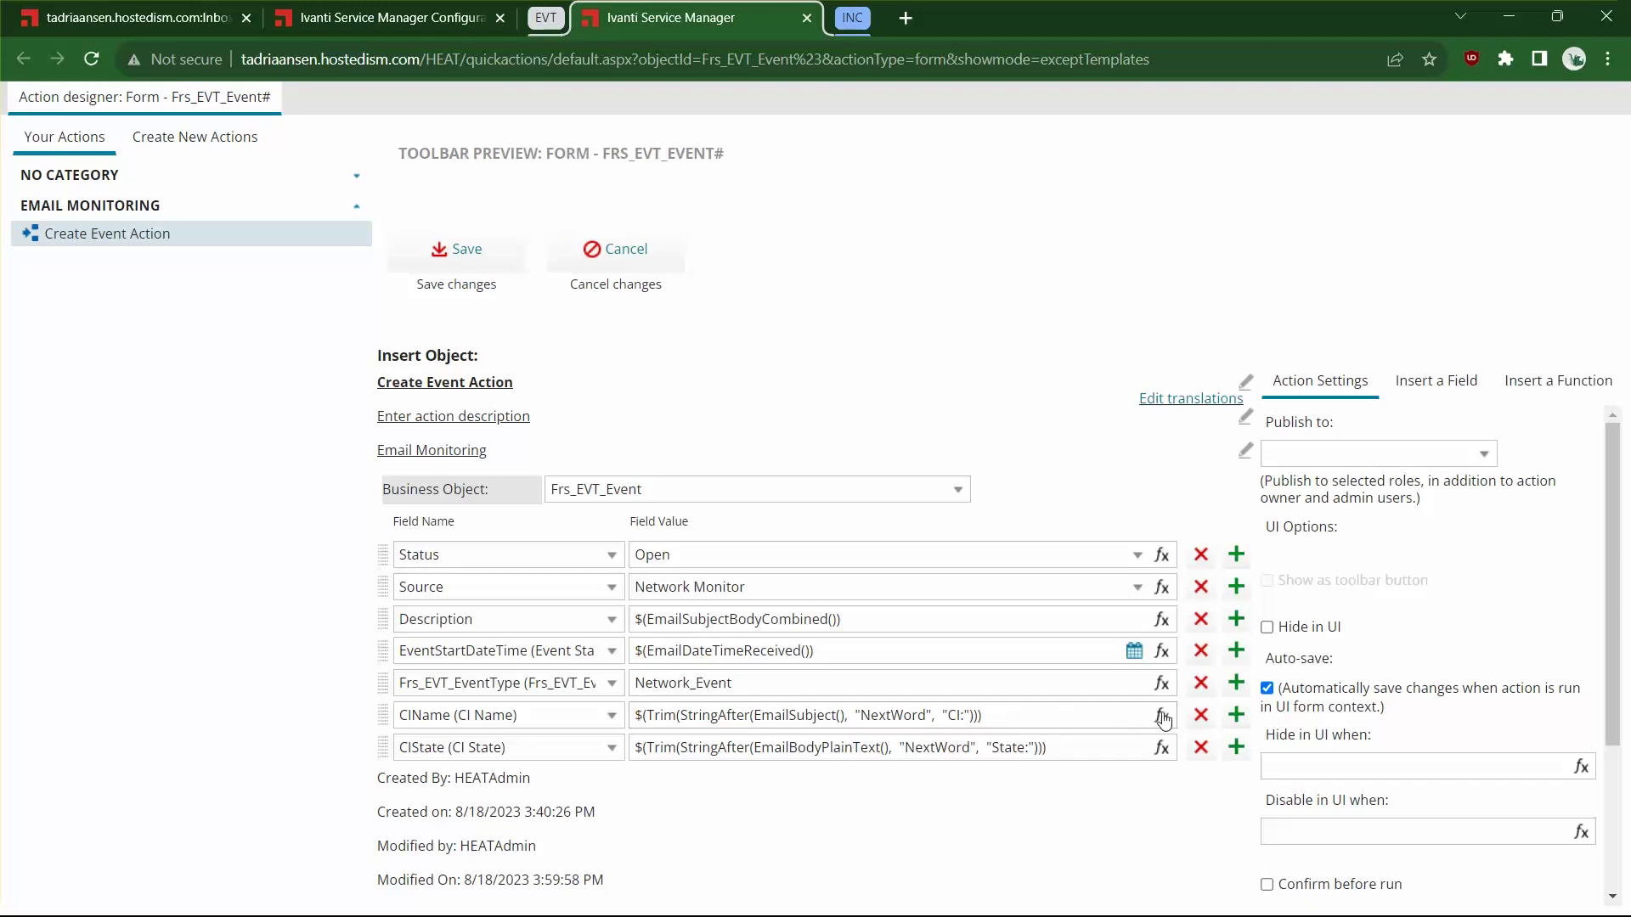
{"action": "left_click_drag", "start_coordinate": [655, 715], "coordinate": [718, 719]}
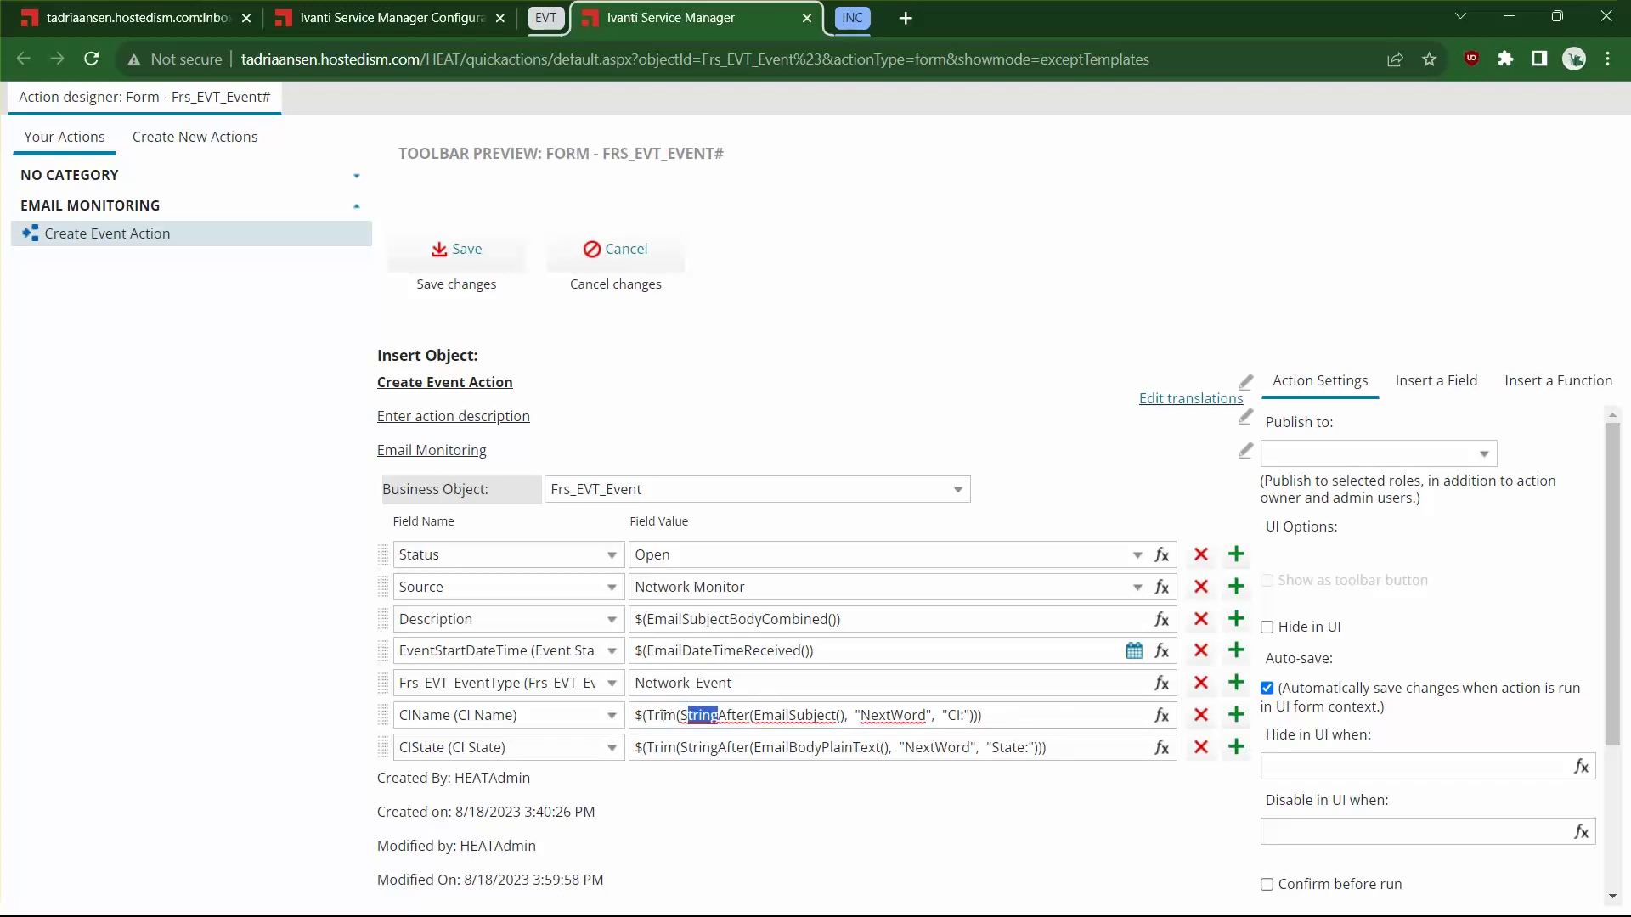
{"action": "left_click", "coordinate": [736, 718]}
{"action": "left_click_drag", "start_coordinate": [948, 718], "coordinate": [967, 716]}
{"action": "left_click", "coordinate": [991, 721]}
{"action": "left_click", "coordinate": [559, 714]}
{"action": "left_click", "coordinate": [543, 723]}
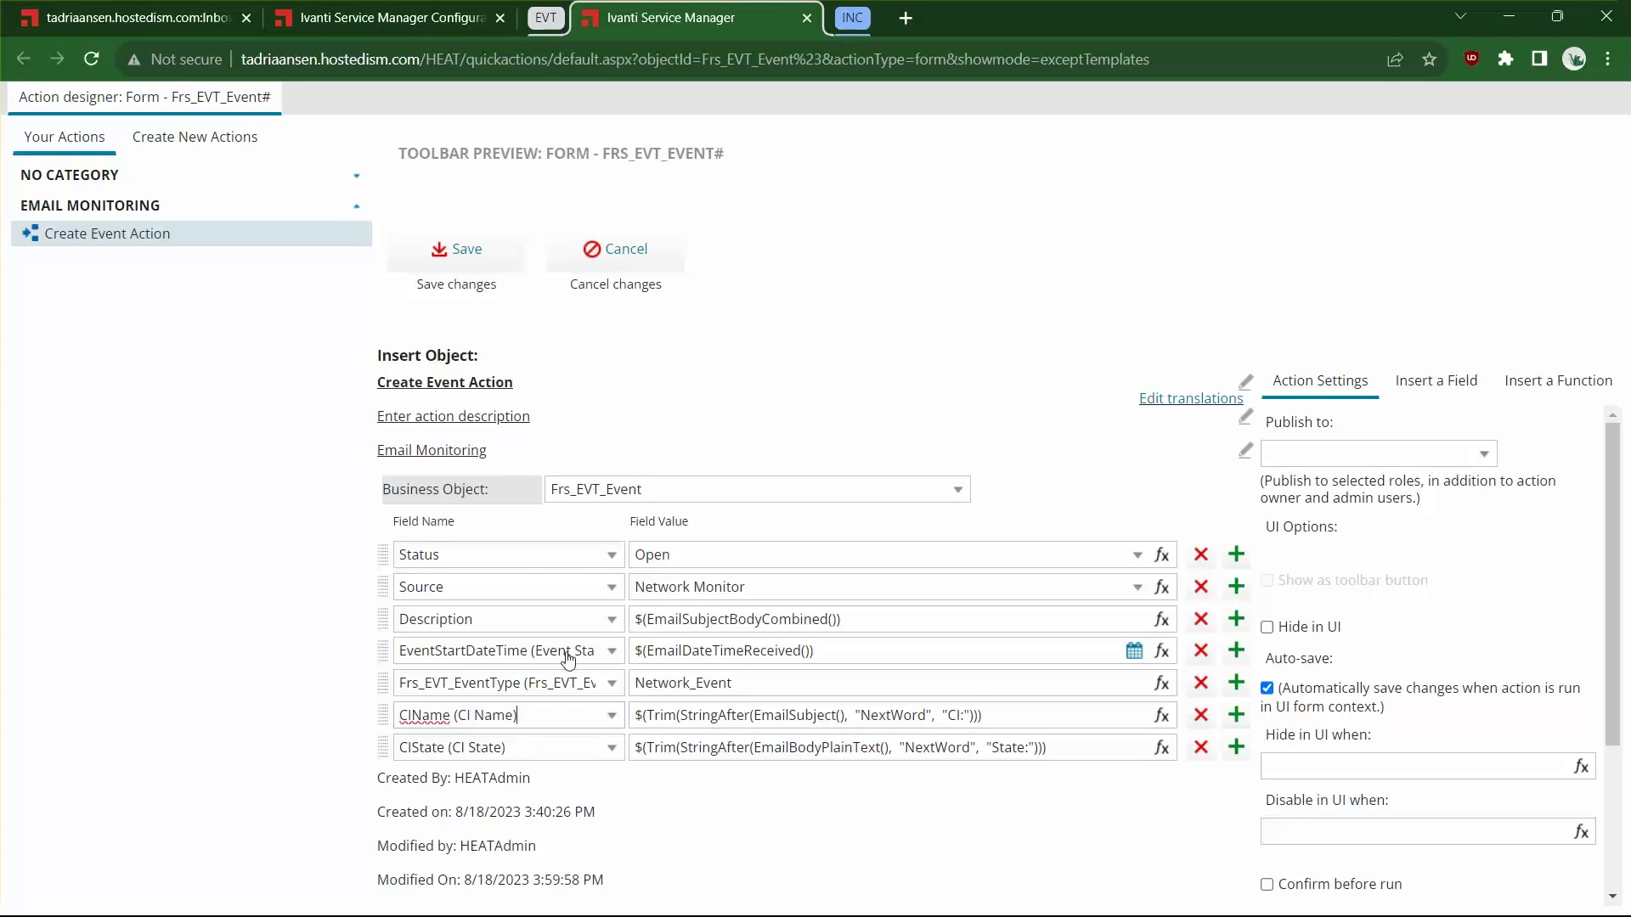
{"action": "left_click", "coordinate": [624, 249]}
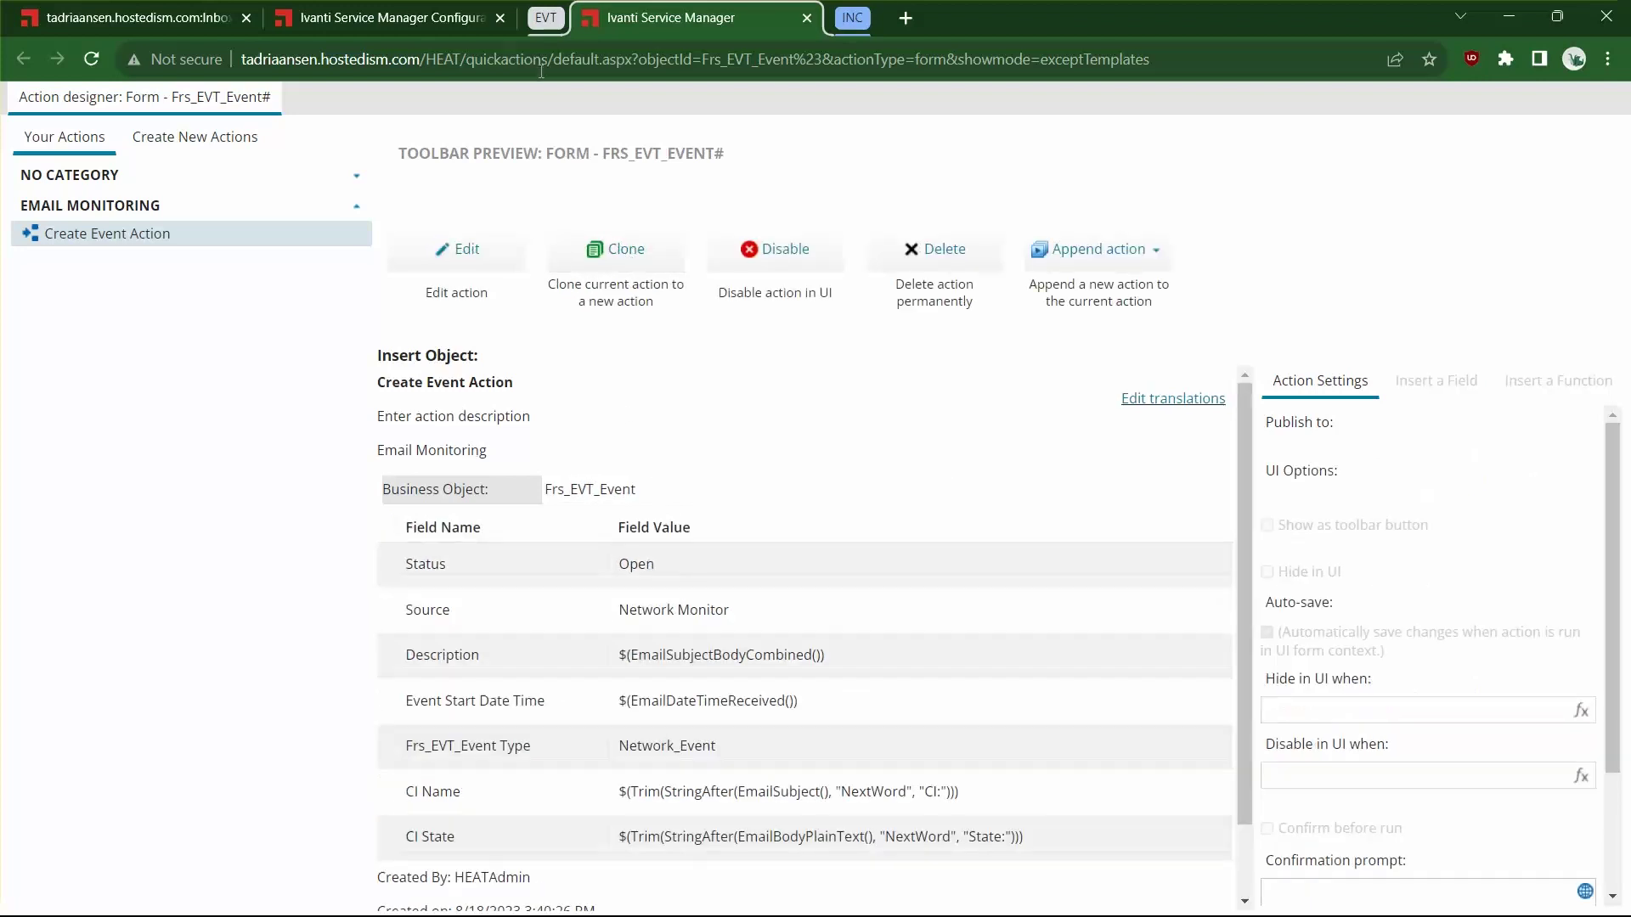
Step: Close Create Event, review the Update Incident - Conversation item (order 20), and cancel out
{"action": "left_click", "coordinate": [208, 18]}
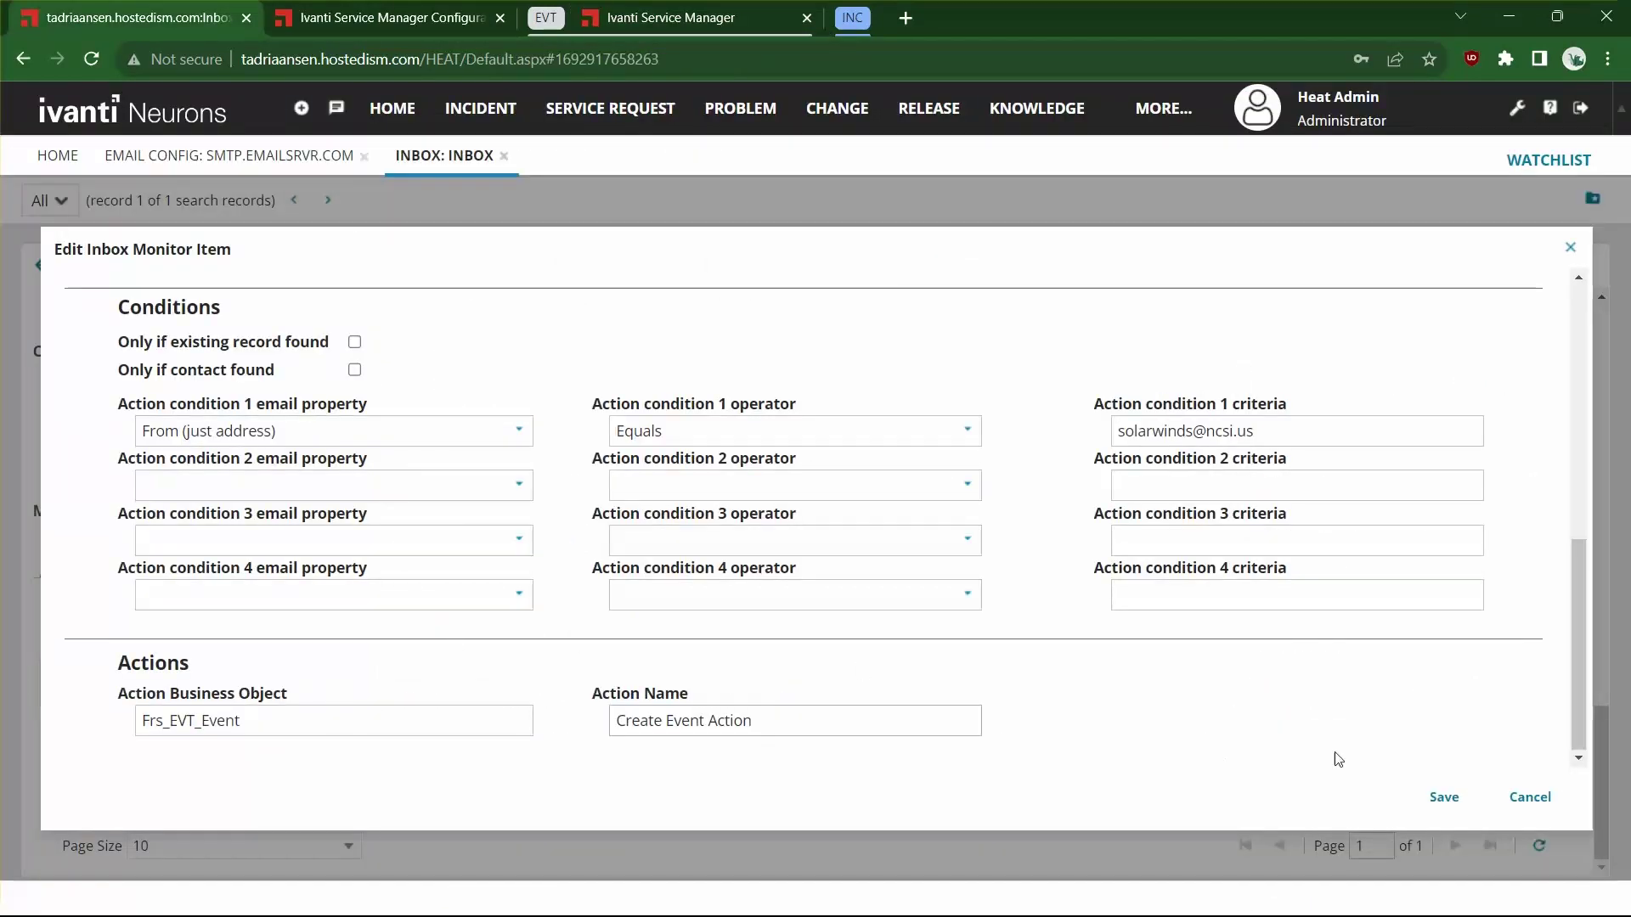
{"action": "left_click", "coordinate": [1528, 799]}
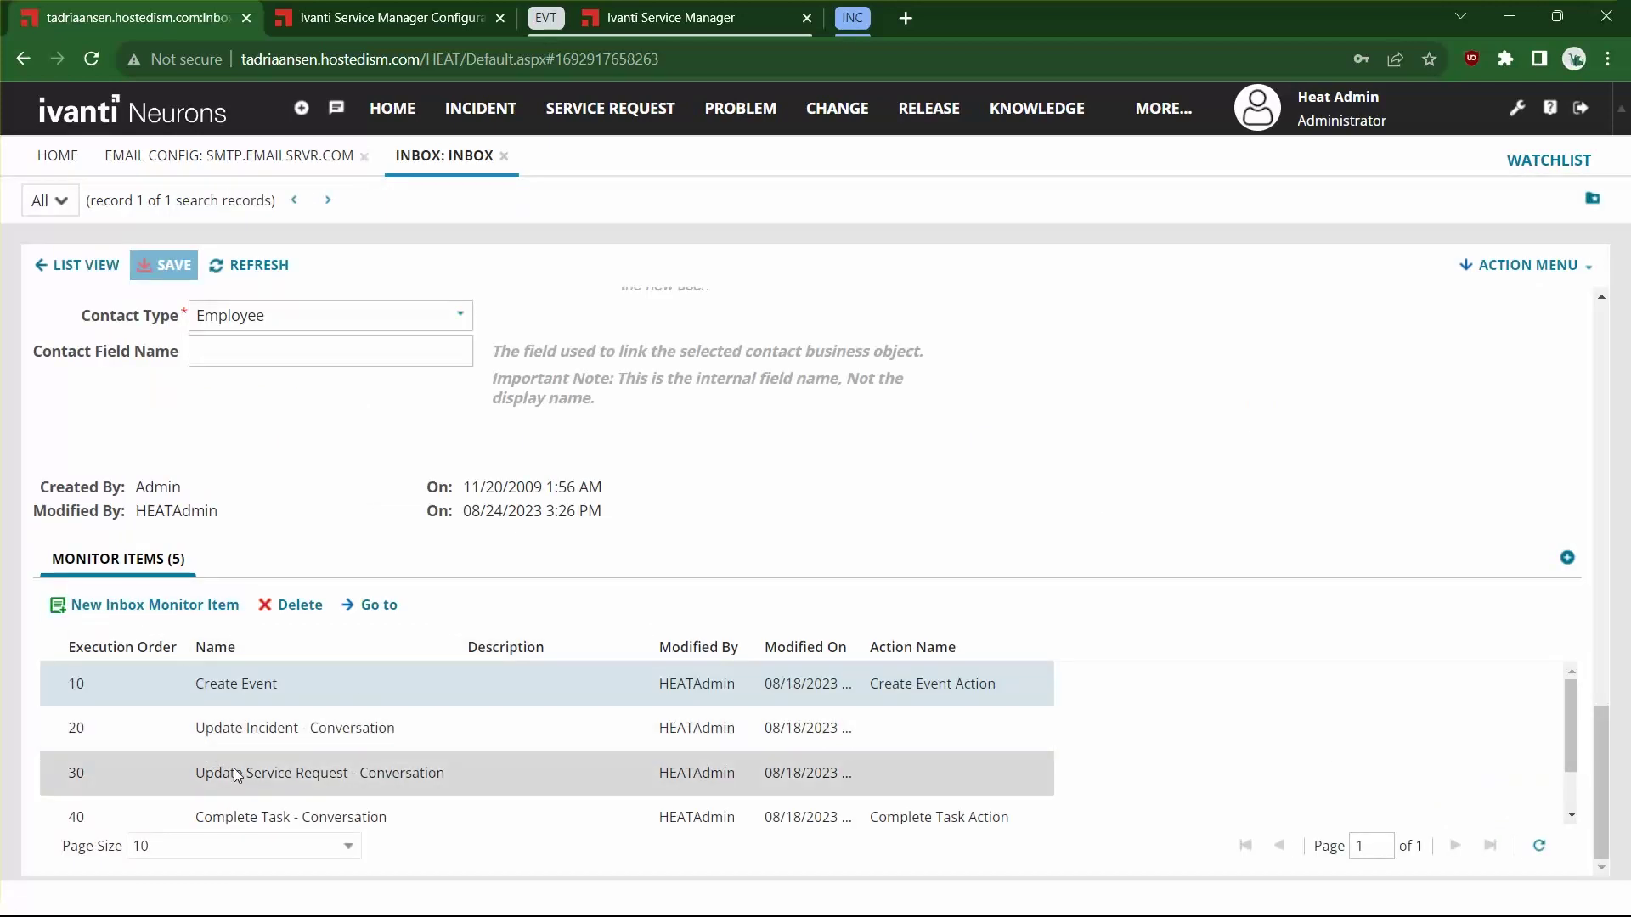
{"action": "double_click", "coordinate": [267, 730]}
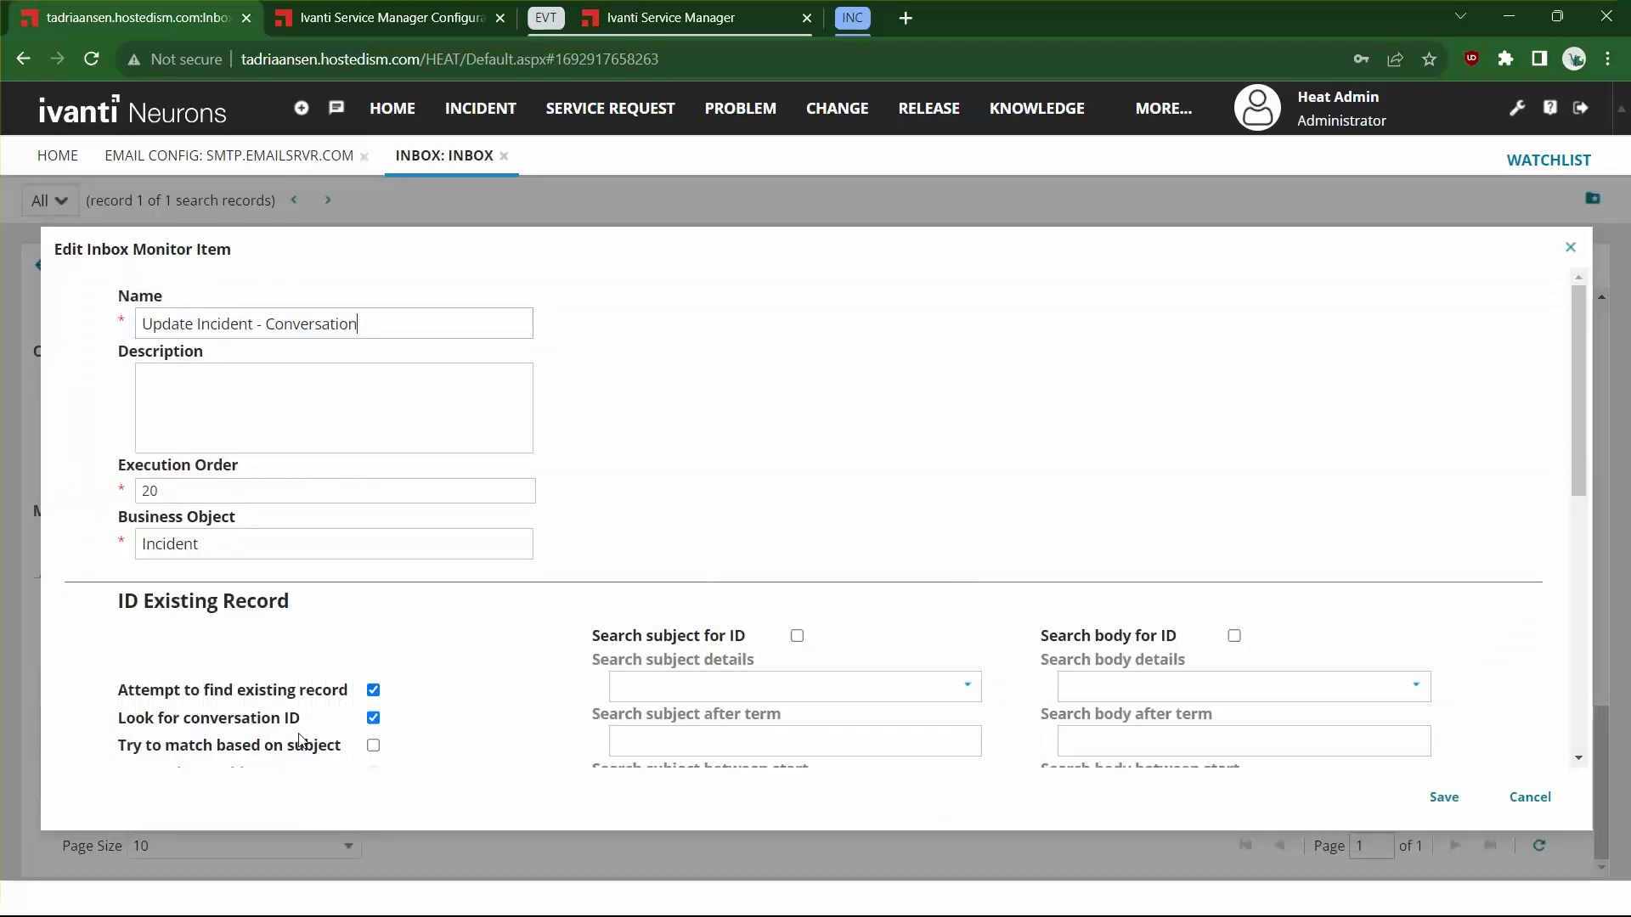
{"action": "double_click", "coordinate": [176, 490]}
{"action": "left_click", "coordinate": [192, 496]}
{"action": "scroll", "coordinate": [445, 696], "scroll_direction": "down", "scroll_amount": 5}
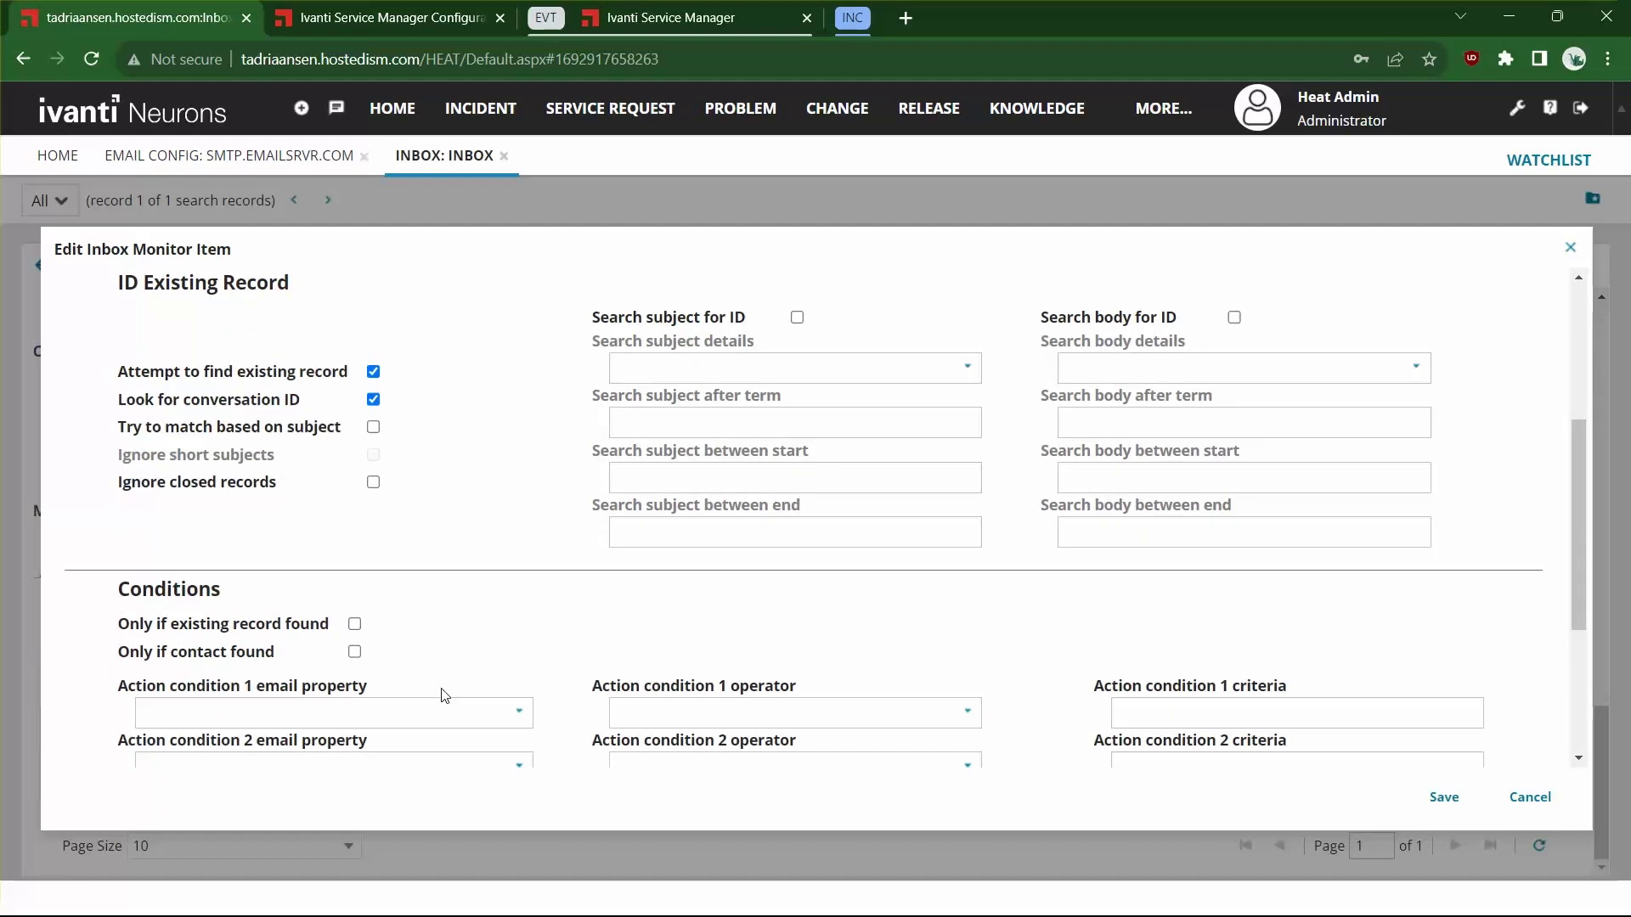
{"action": "scroll", "coordinate": [441, 693], "scroll_direction": "down", "scroll_amount": 2}
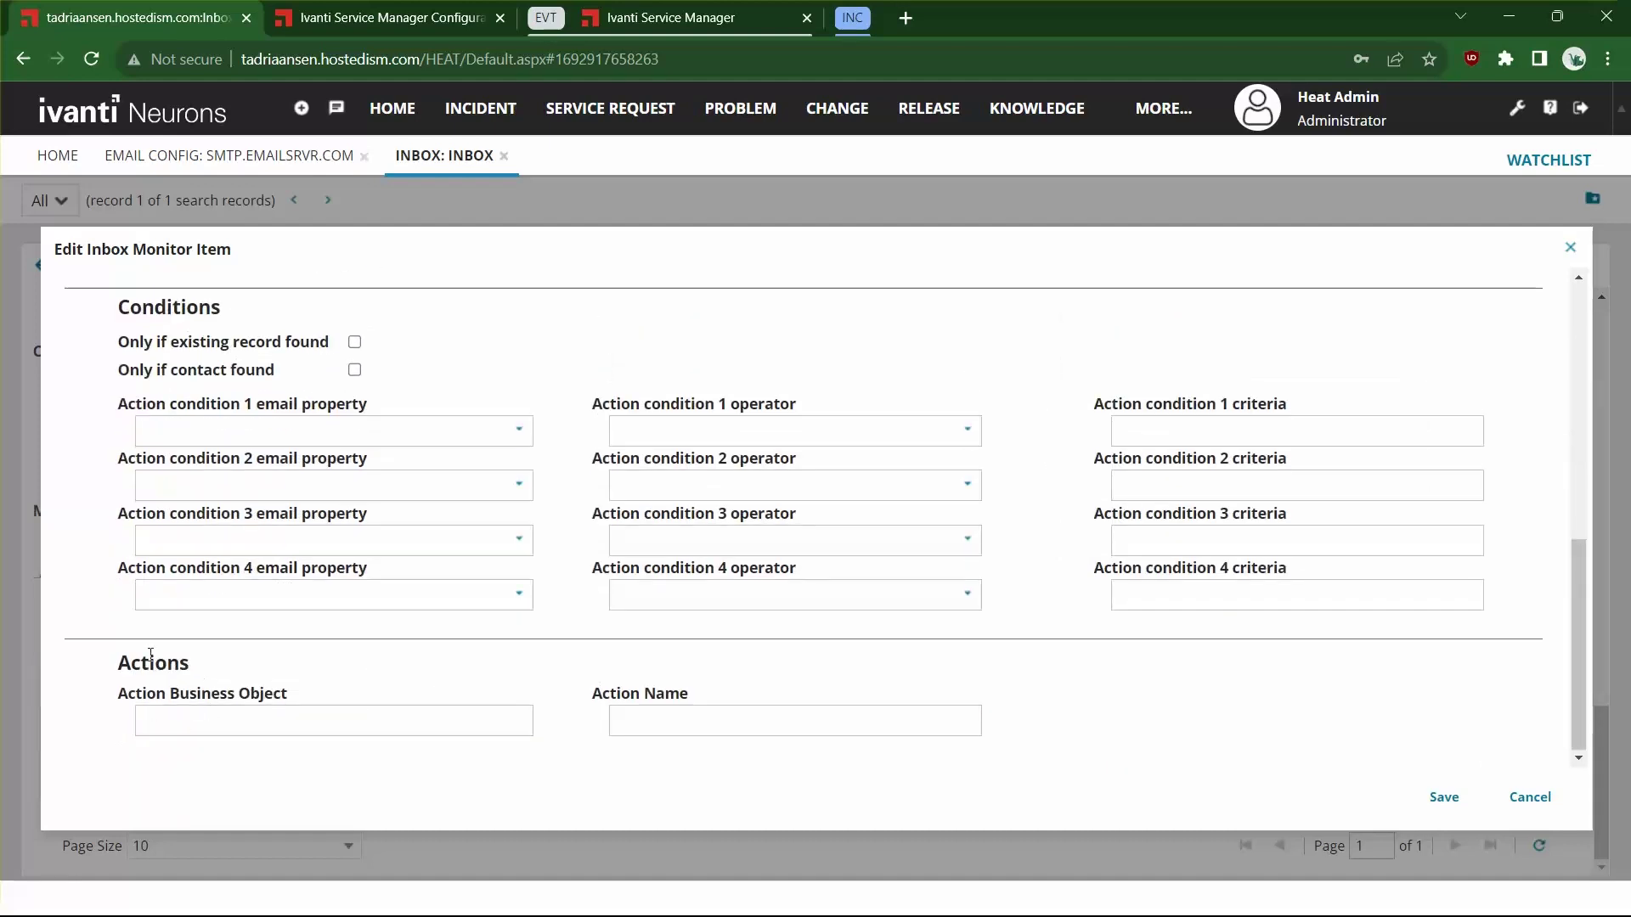
{"action": "scroll", "coordinate": [575, 583], "scroll_direction": "up", "scroll_amount": 6}
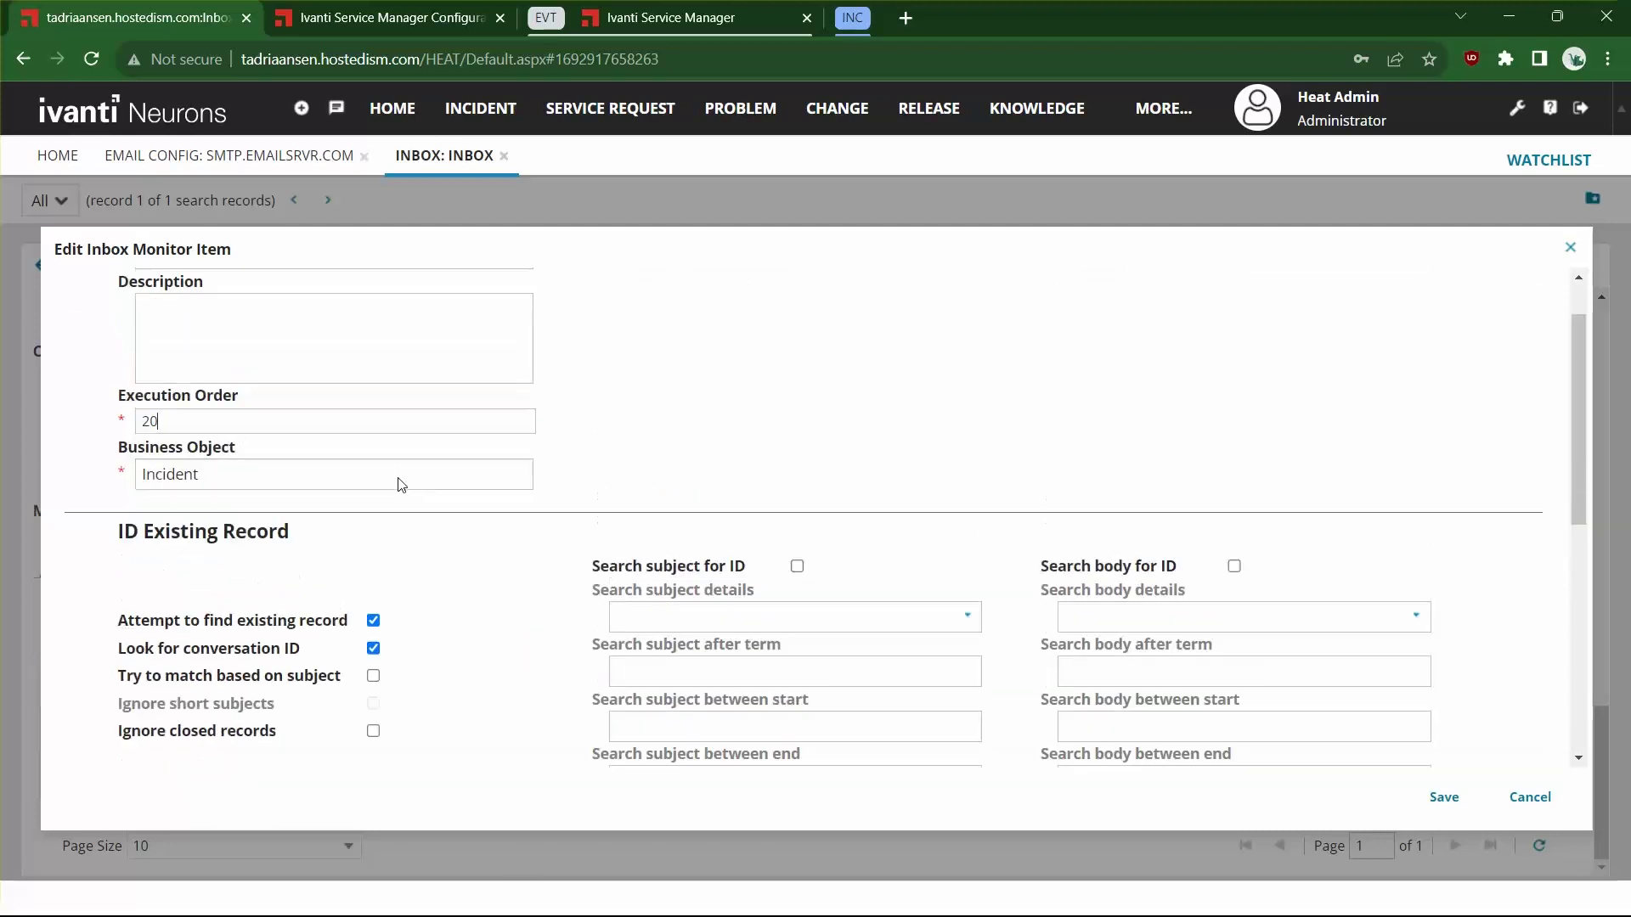
{"action": "scroll", "coordinate": [381, 468], "scroll_direction": "up", "scroll_amount": 1}
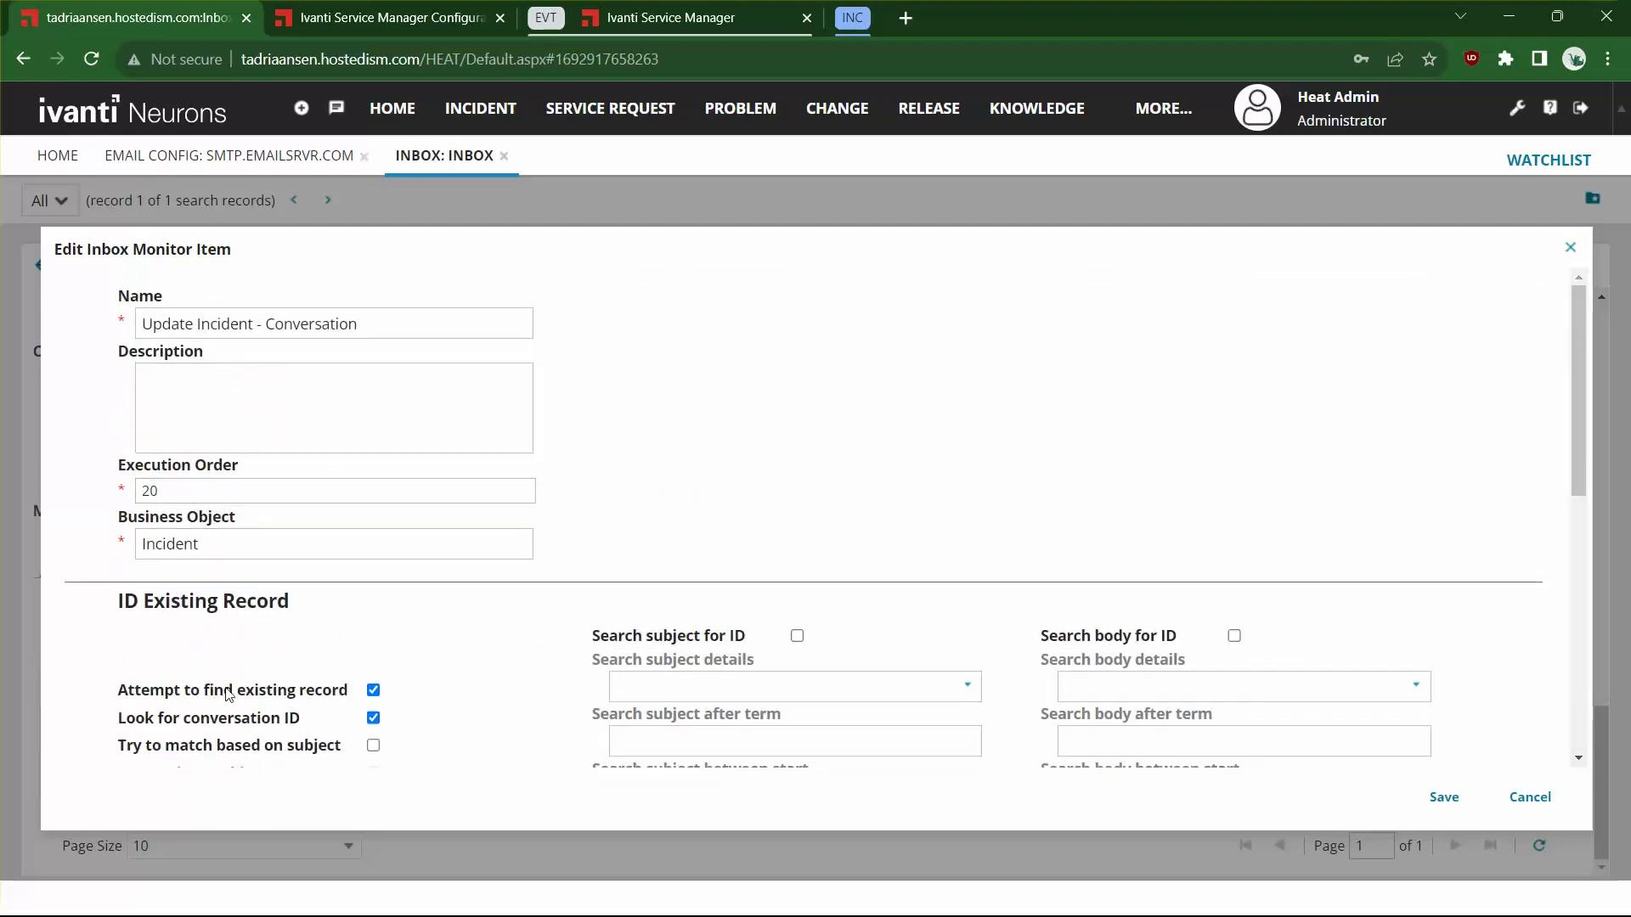
{"action": "left_click", "coordinate": [1529, 798]}
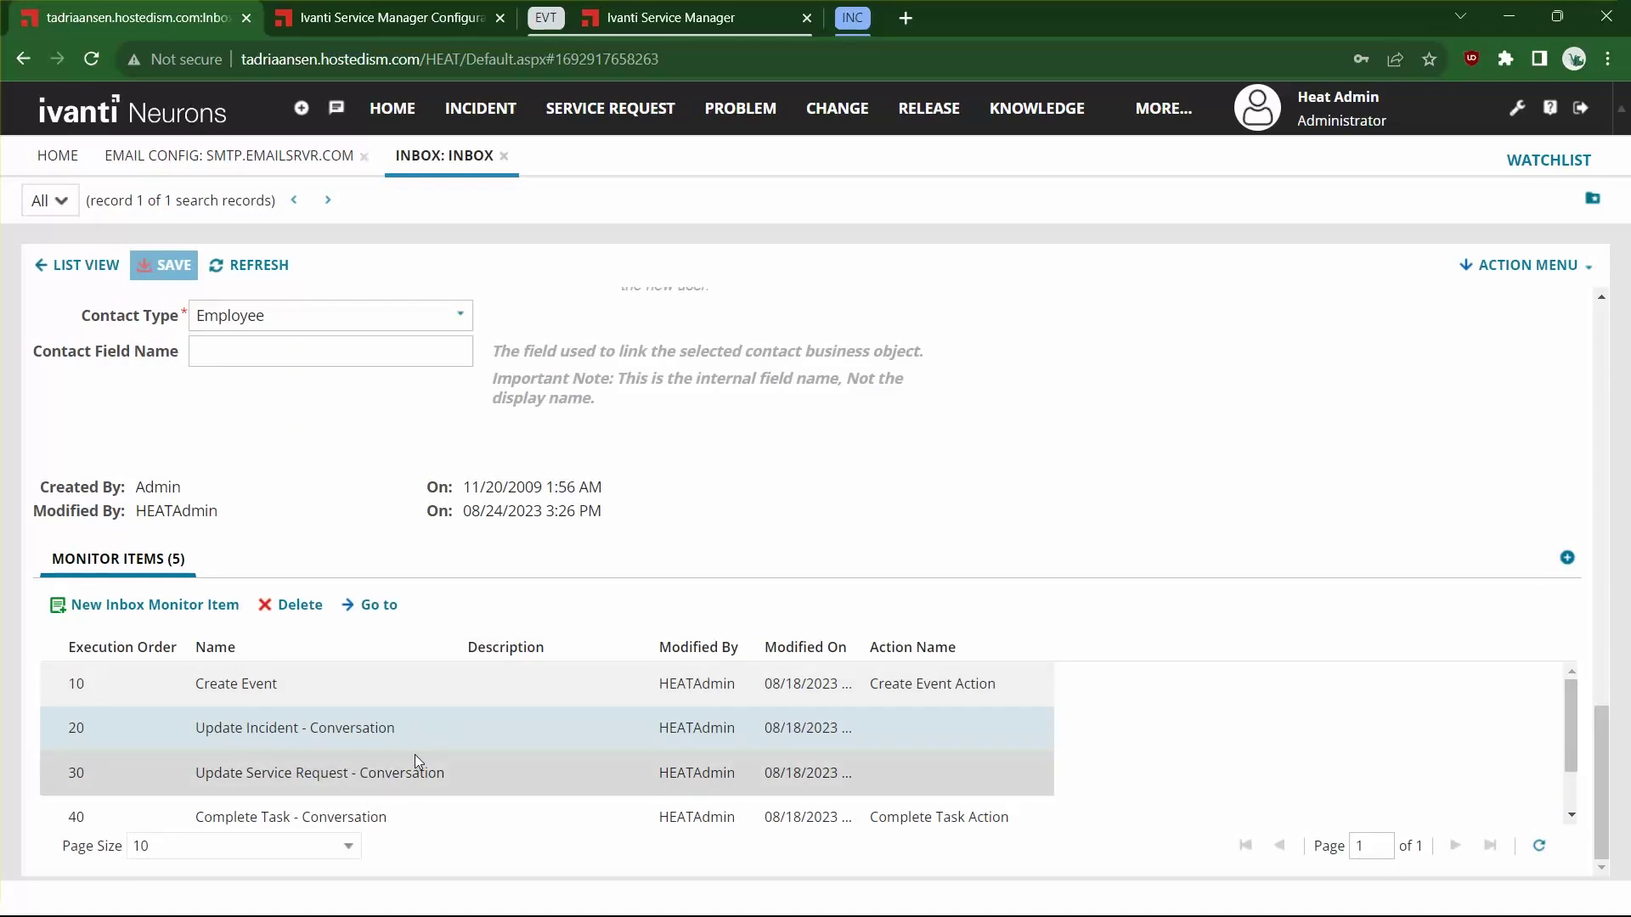
{"action": "left_click", "coordinate": [256, 775]}
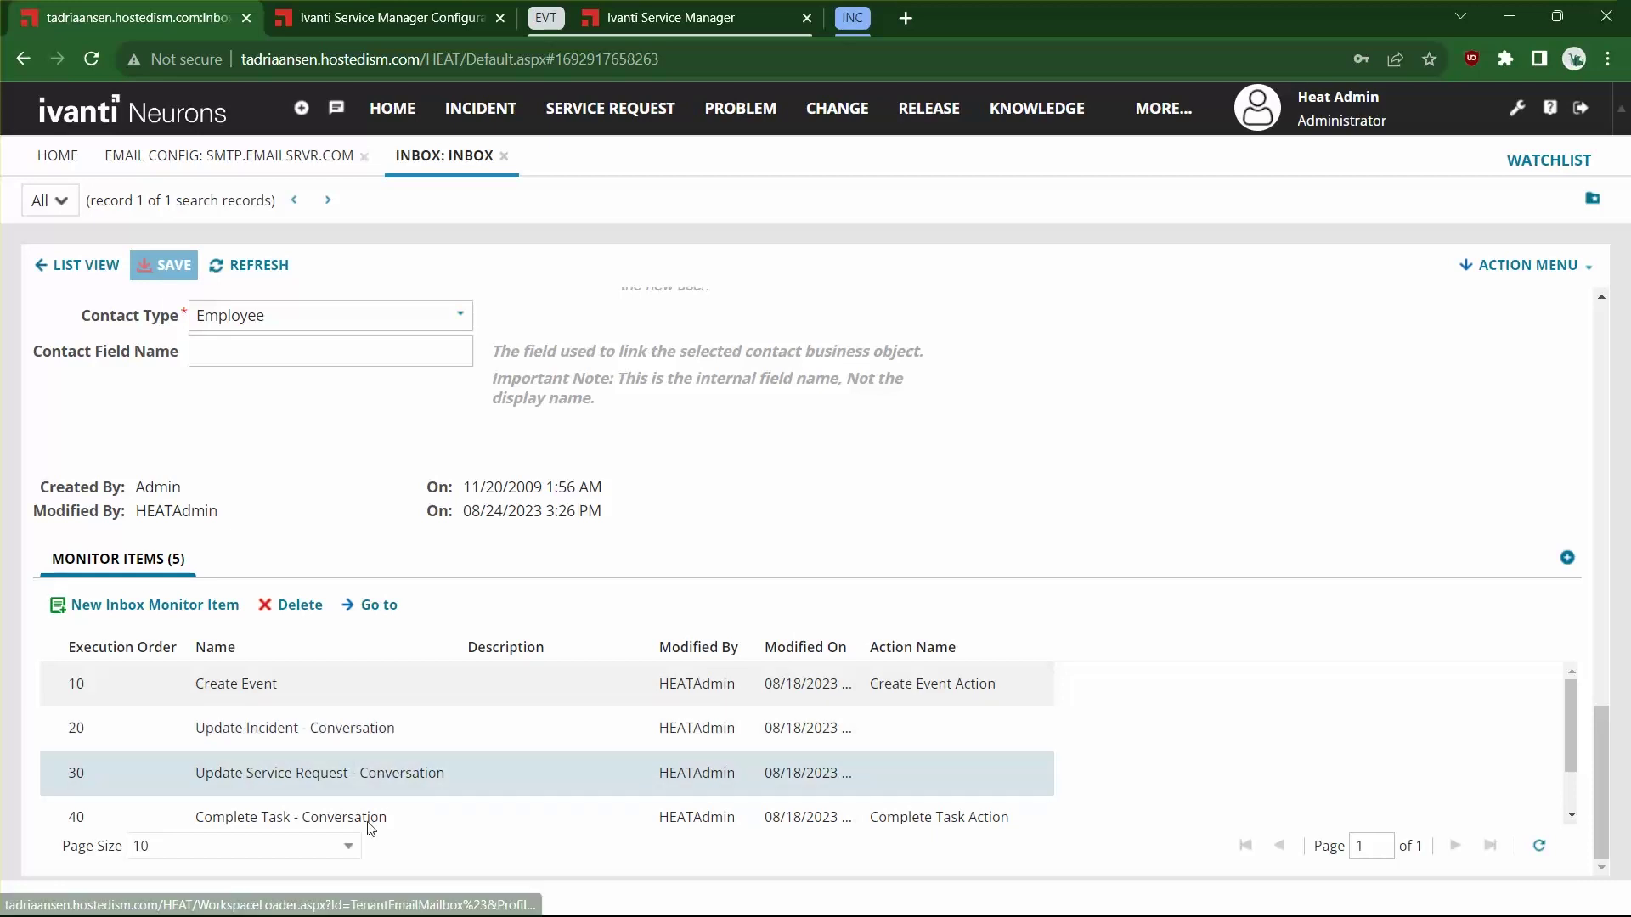
{"action": "double_click", "coordinate": [285, 778]}
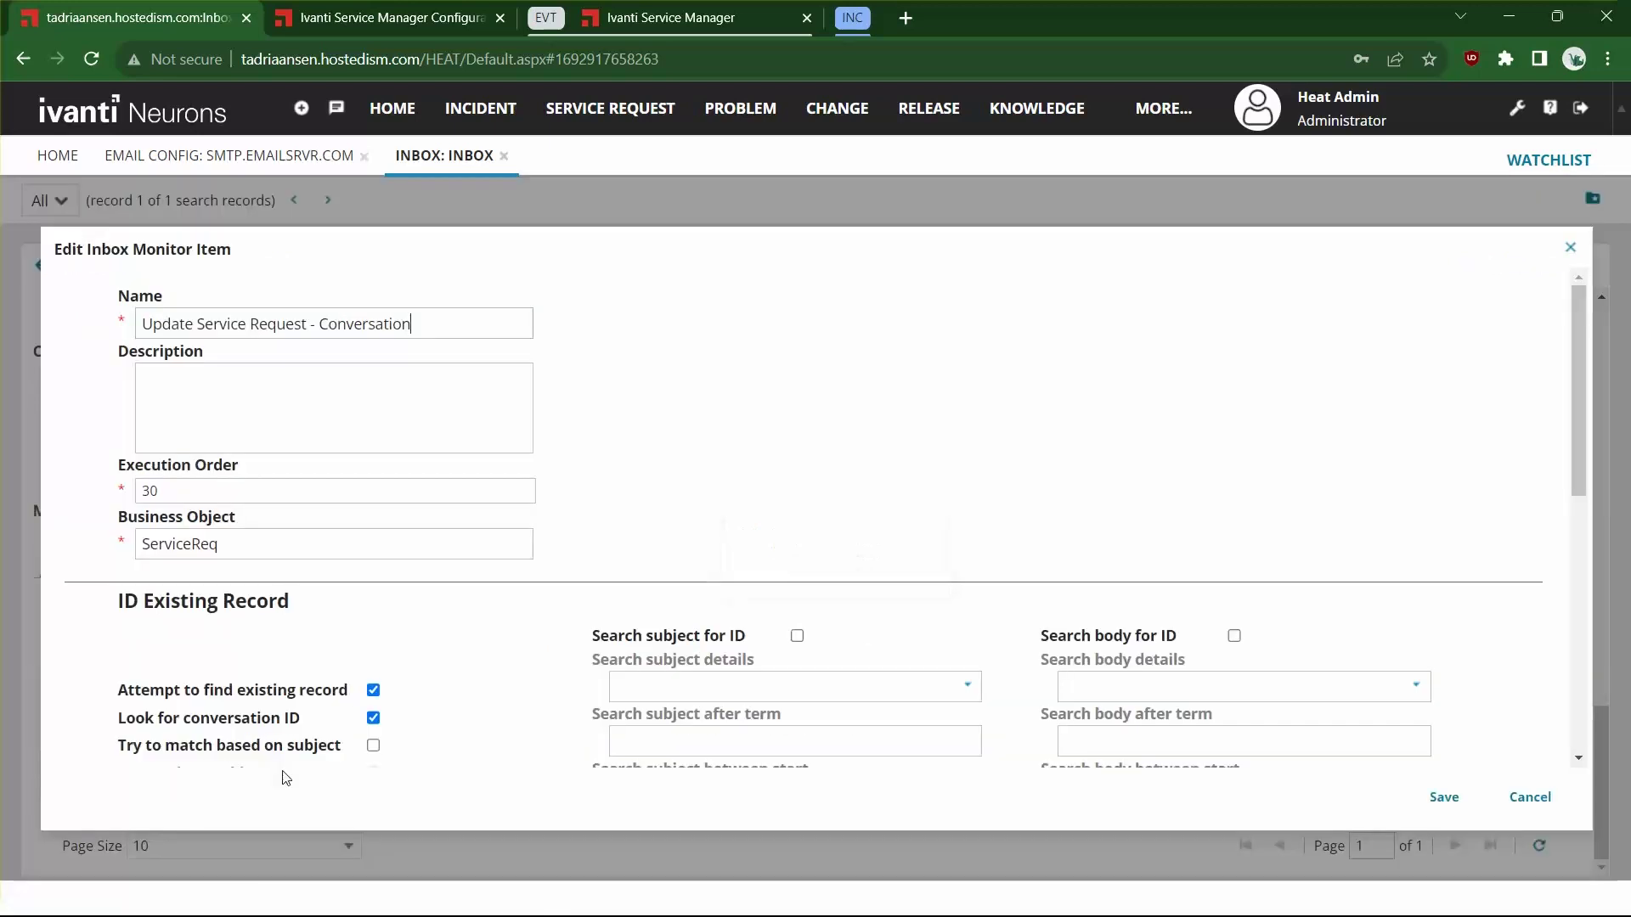
{"action": "double_click", "coordinate": [216, 548]}
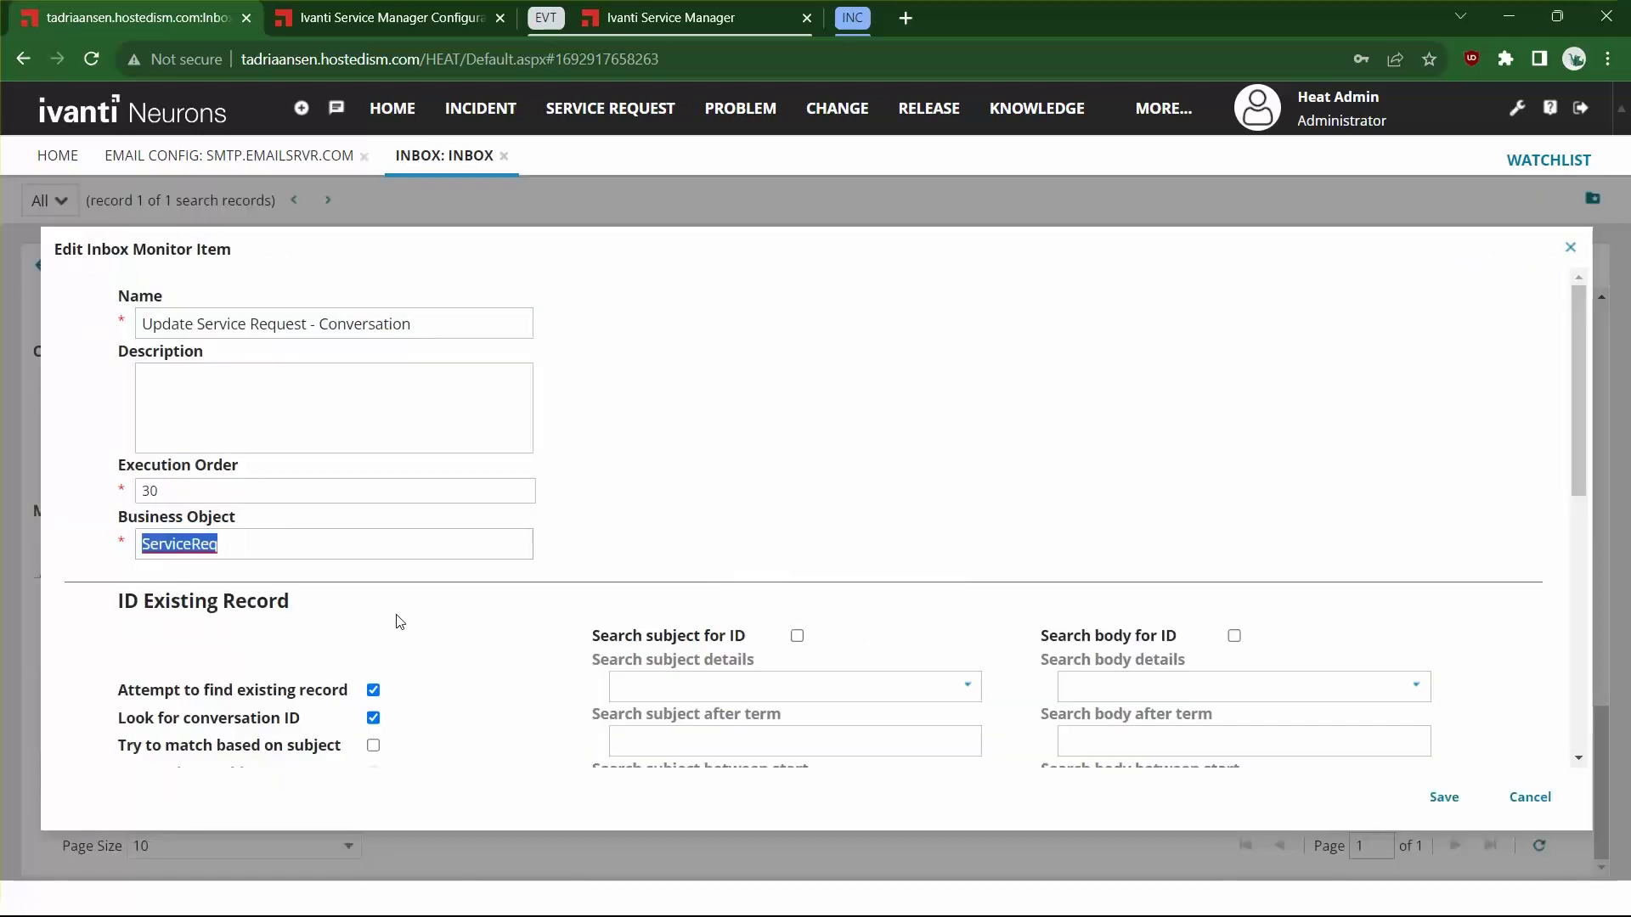
{"action": "scroll", "coordinate": [397, 622], "scroll_direction": "down", "scroll_amount": 5}
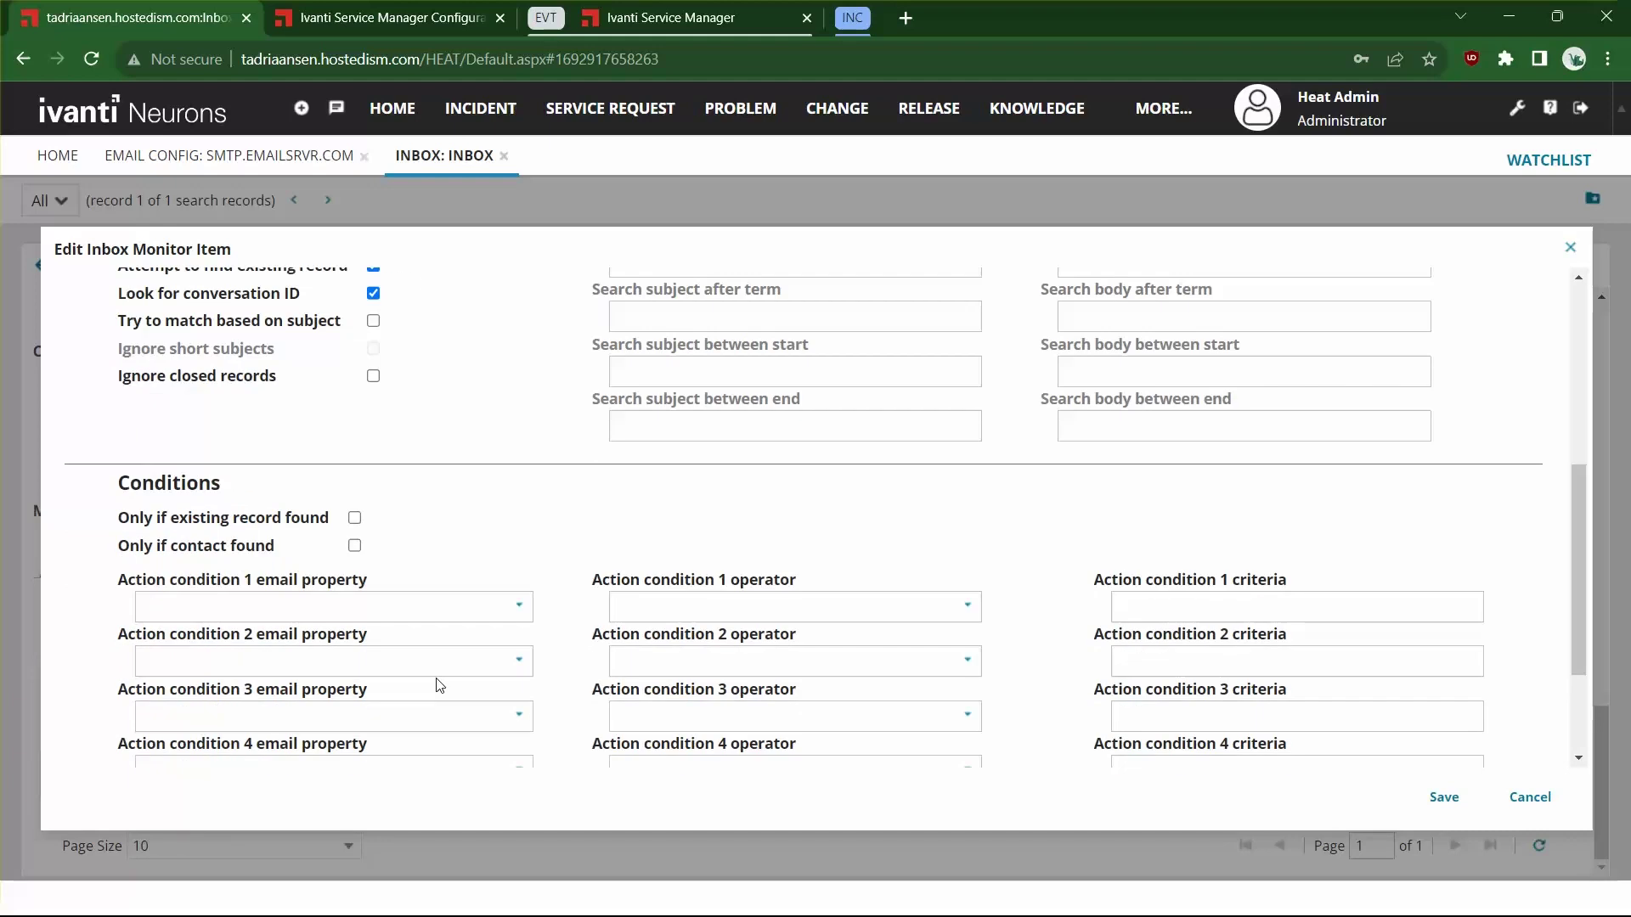
{"action": "left_click", "coordinate": [1571, 252]}
{"action": "scroll", "coordinate": [325, 761], "scroll_direction": "down", "scroll_amount": 1}
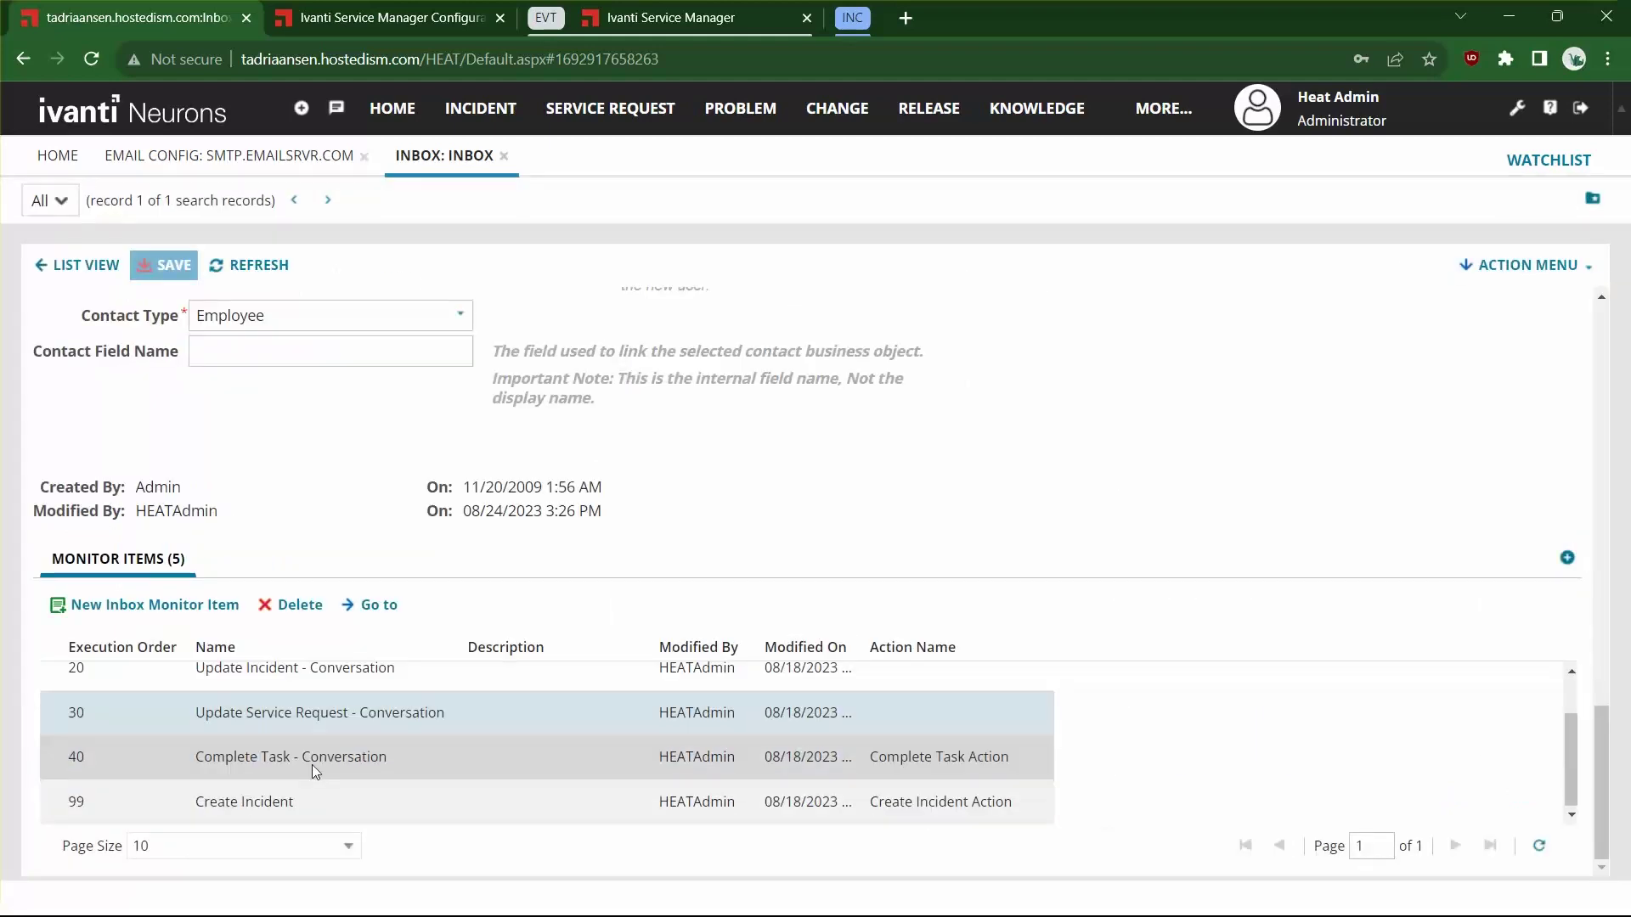
{"action": "double_click", "coordinate": [331, 762]}
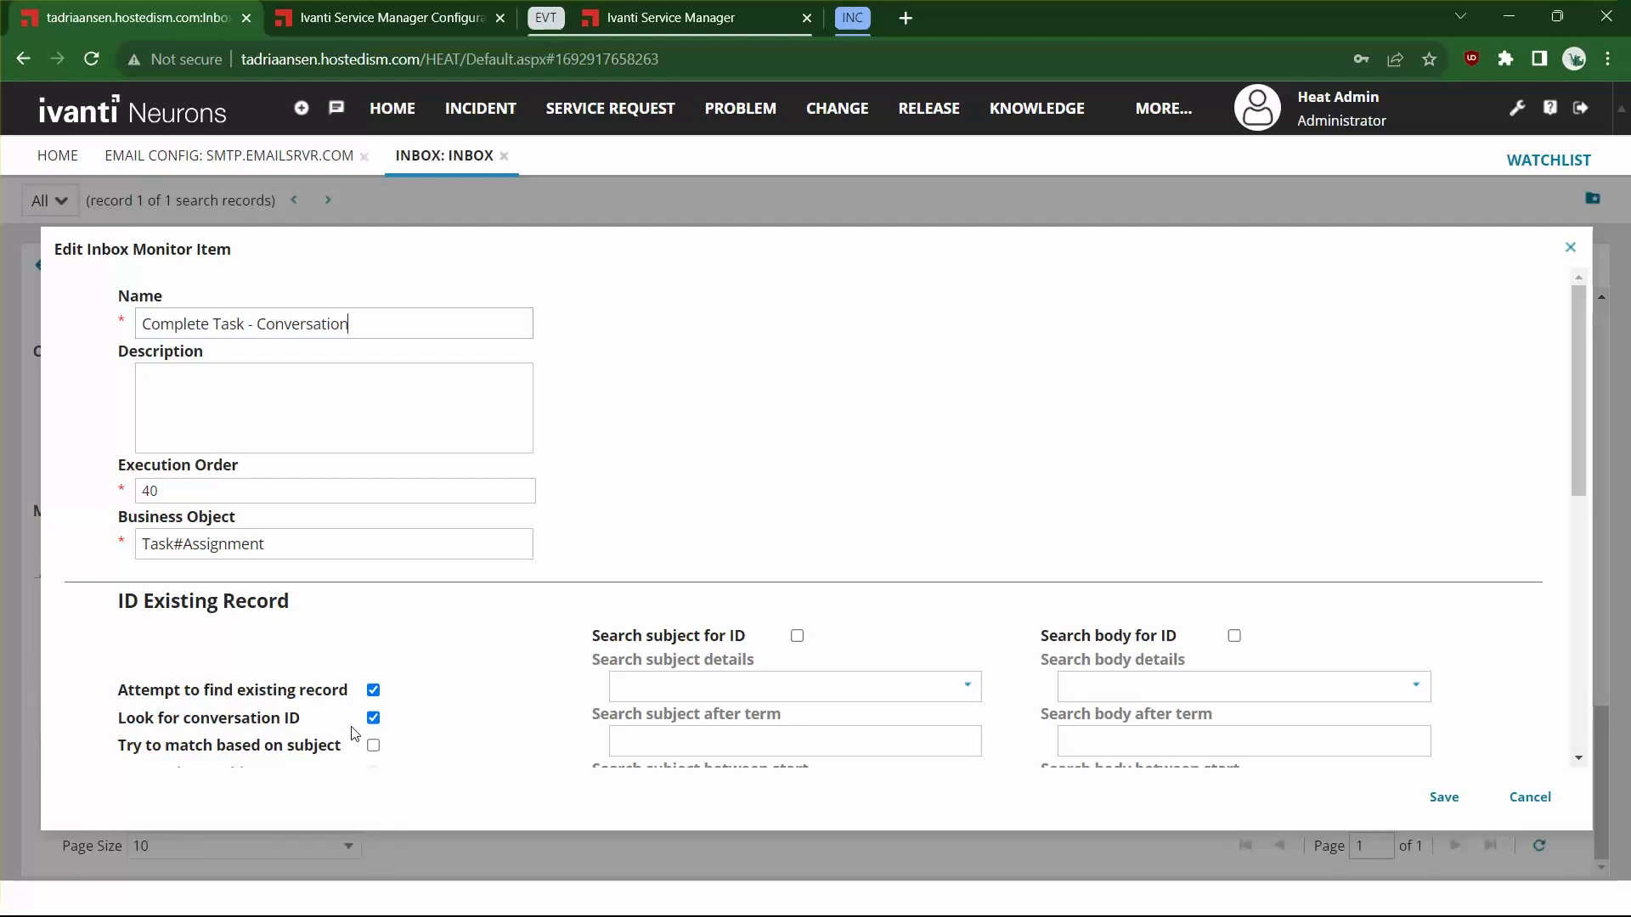
{"action": "scroll", "coordinate": [536, 619], "scroll_direction": "down", "scroll_amount": 1}
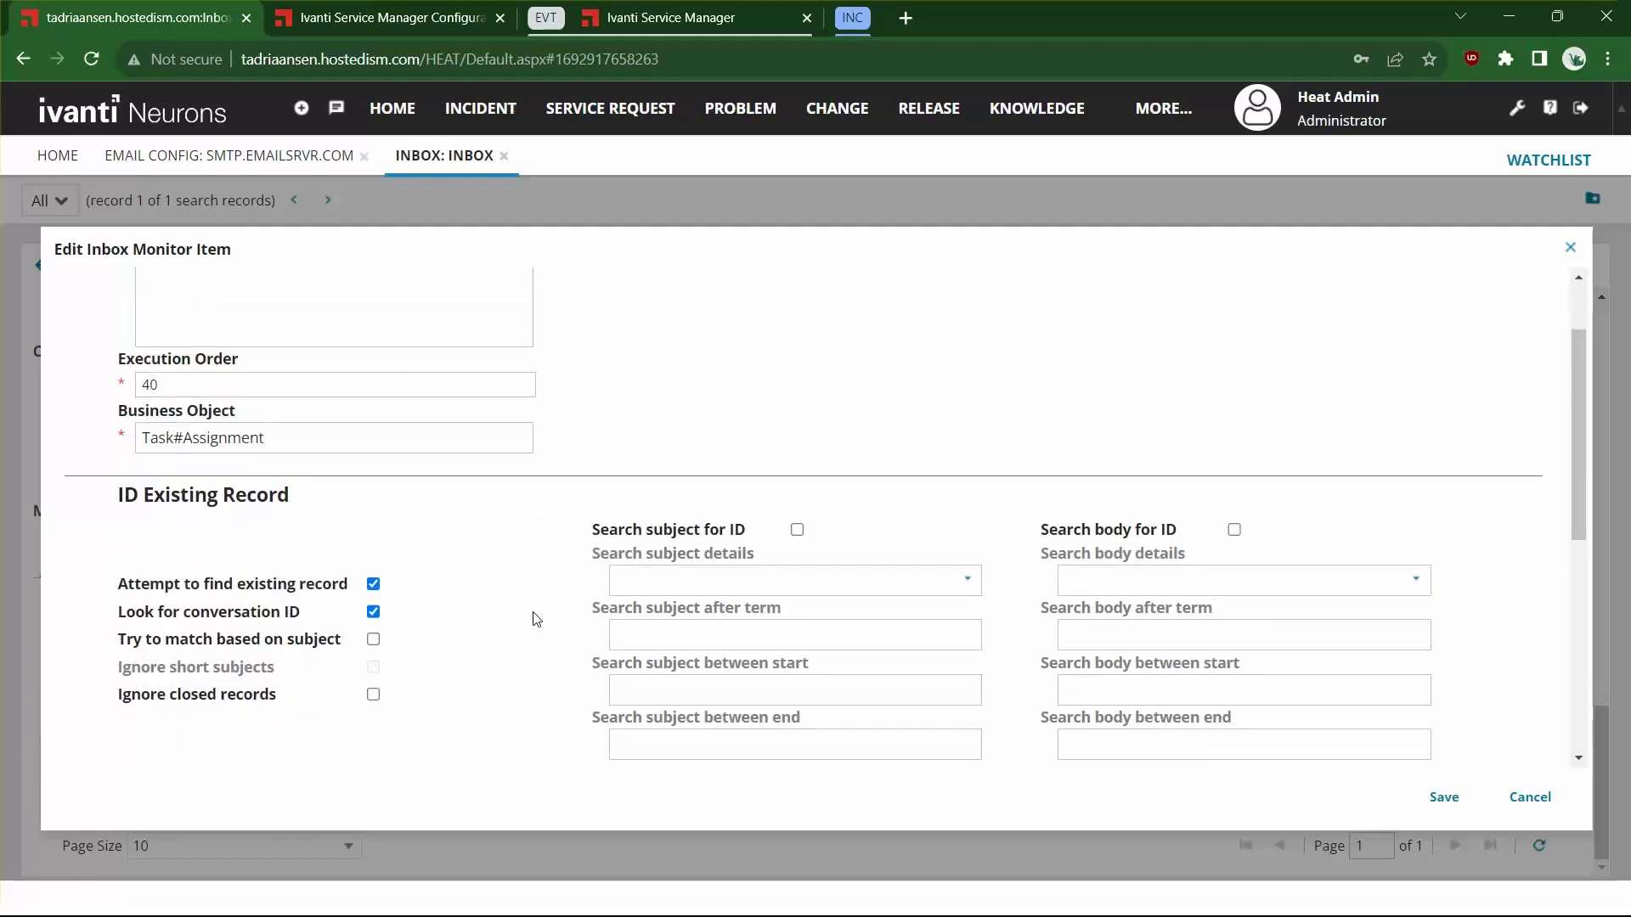
{"action": "scroll", "coordinate": [536, 619], "scroll_direction": "up", "scroll_amount": 1}
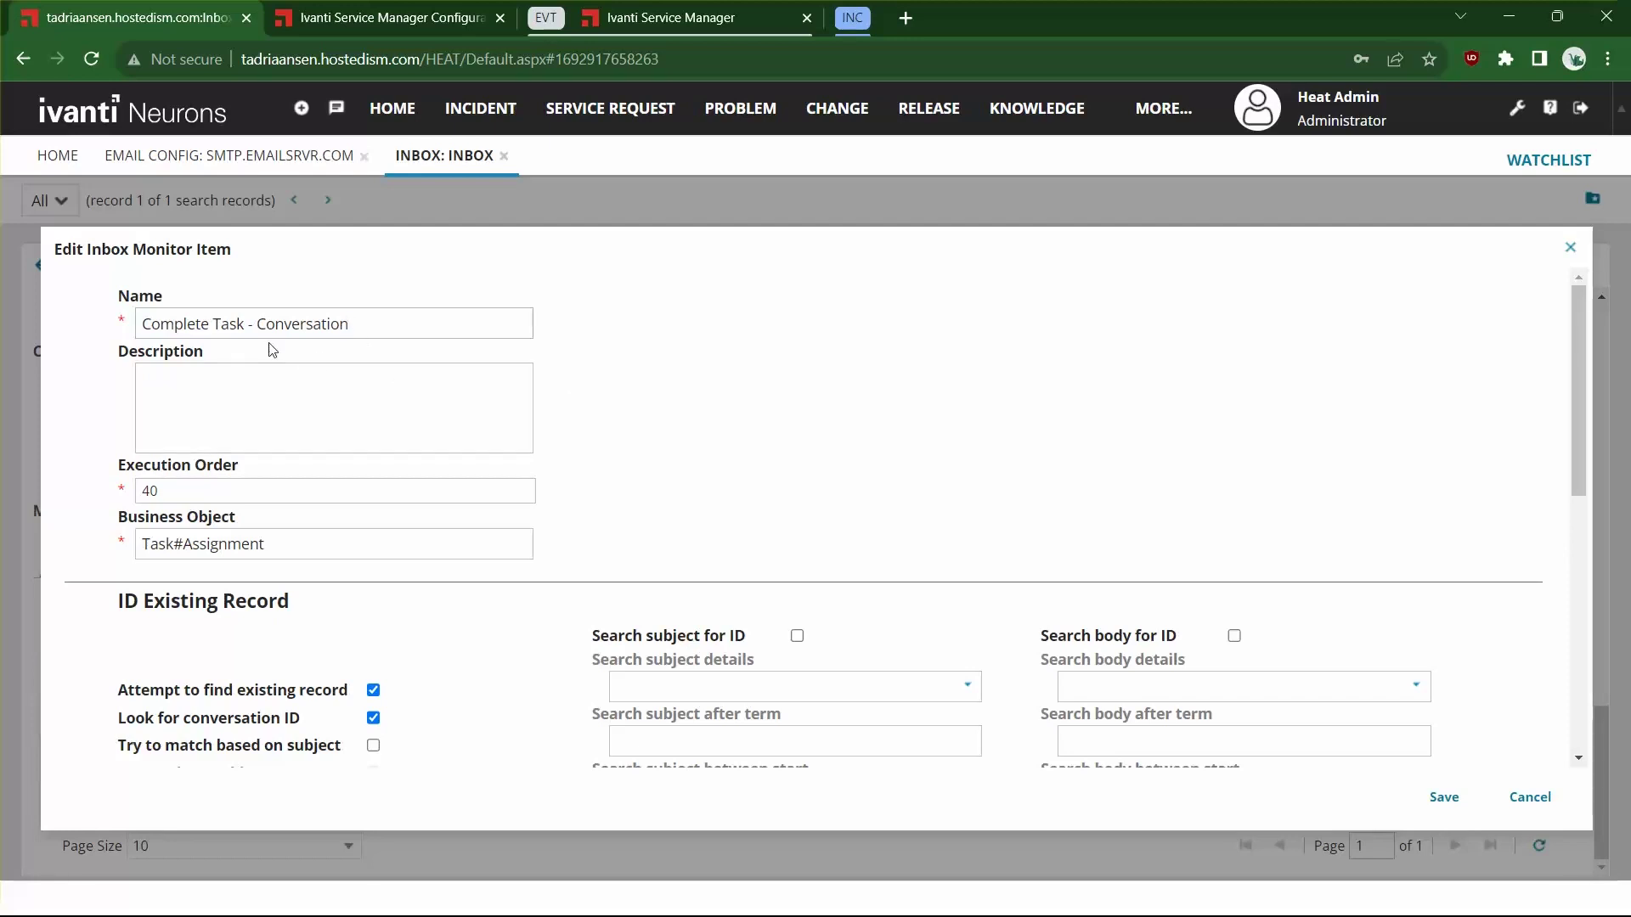
{"action": "scroll", "coordinate": [459, 583], "scroll_direction": "down", "scroll_amount": 7}
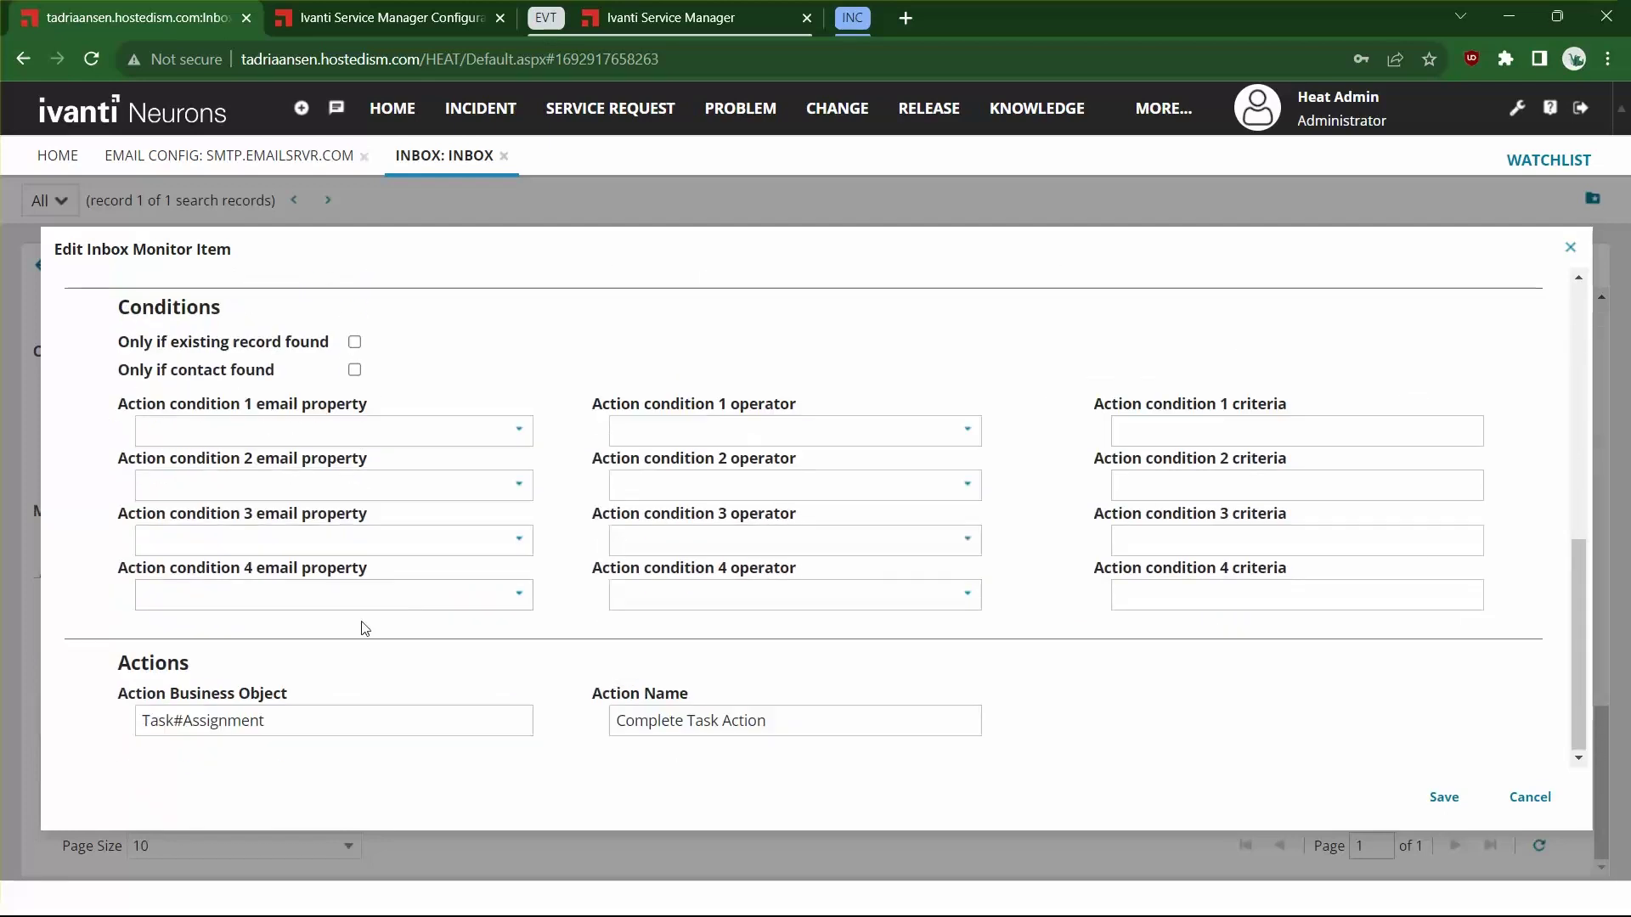
{"action": "triple_click", "coordinate": [200, 710]}
{"action": "left_click_drag", "start_coordinate": [794, 720], "coordinate": [565, 728]}
{"action": "left_click", "coordinate": [864, 720]}
{"action": "left_click", "coordinate": [1570, 247]}
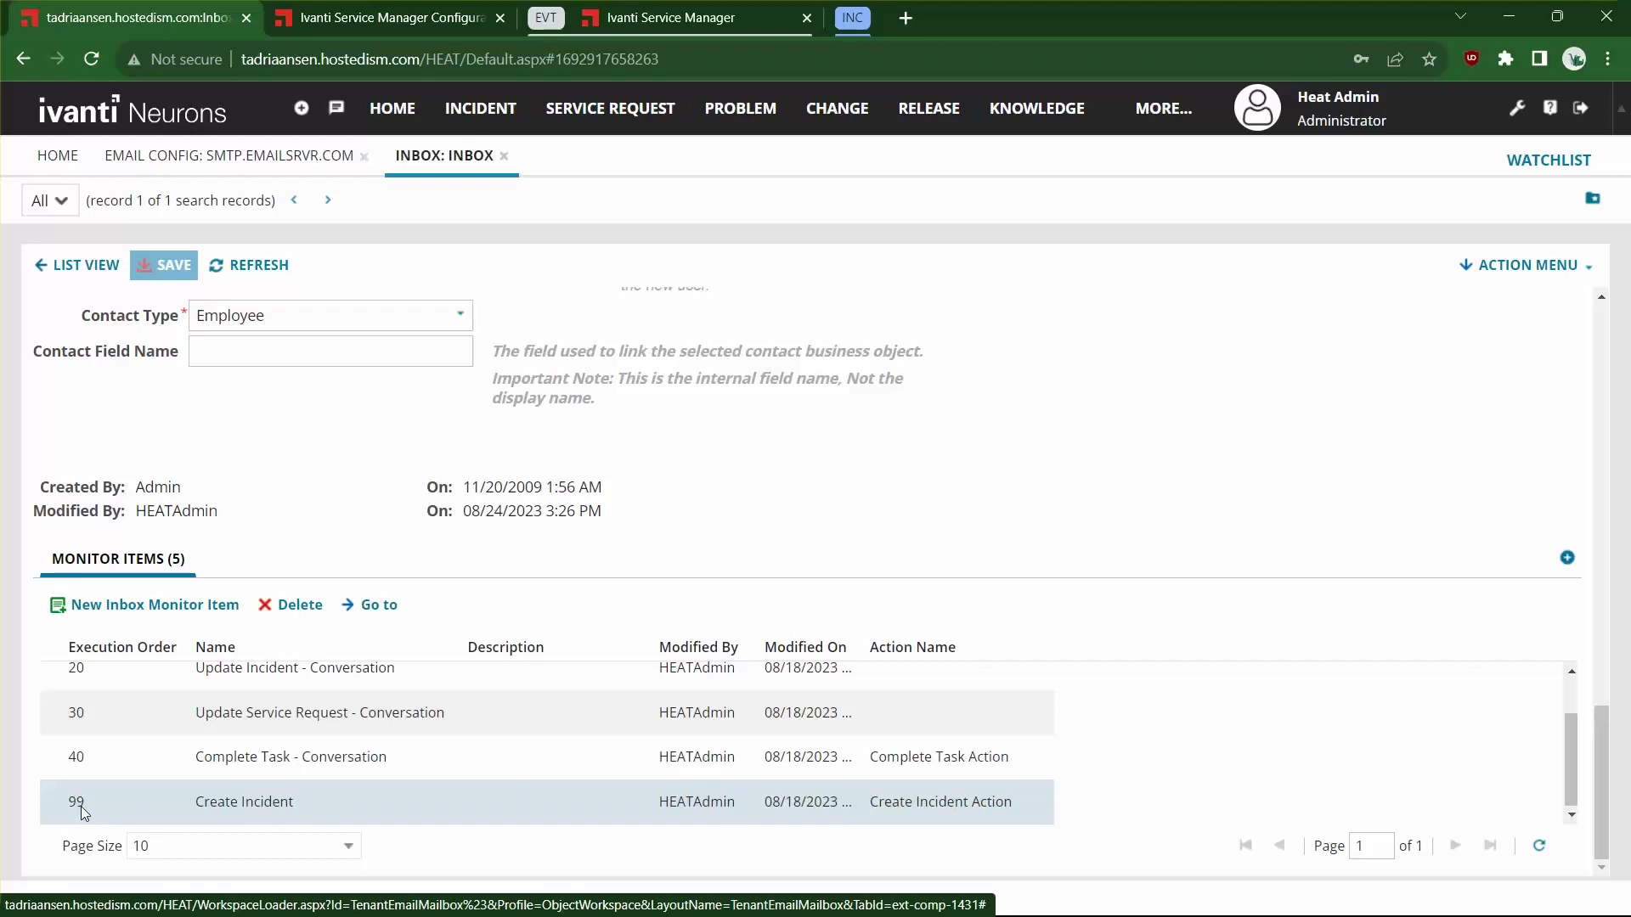
Step: Open the Create Incident monitor item, keeping find-existing-record on, and scroll to its Actions
{"action": "double_click", "coordinate": [248, 806]}
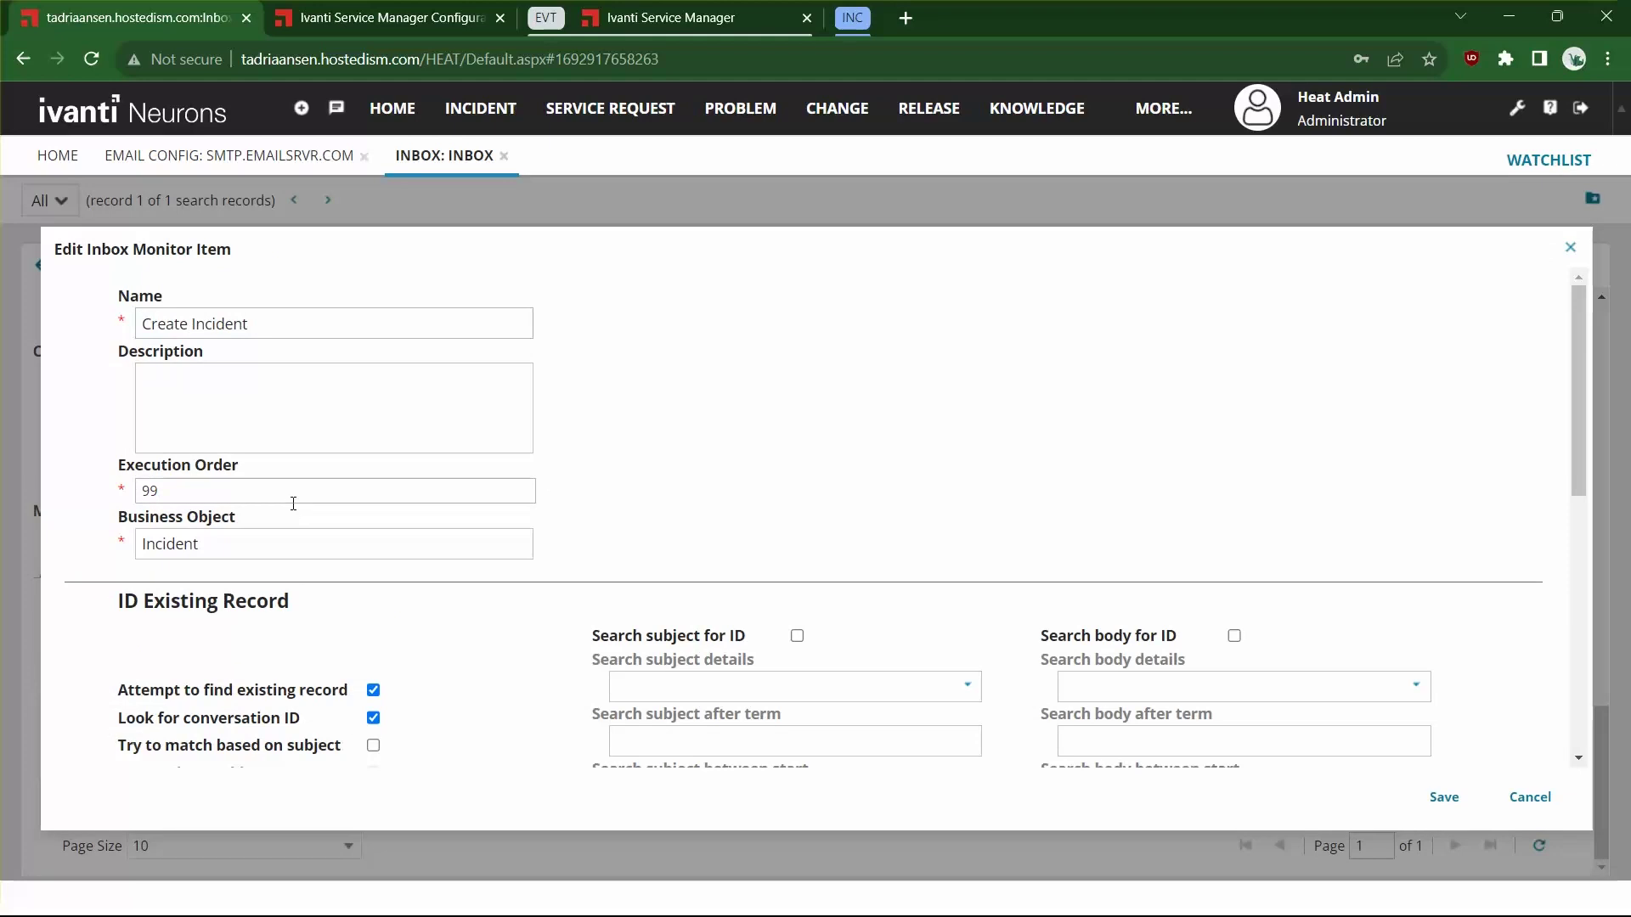
{"action": "scroll", "coordinate": [293, 501], "scroll_direction": "down", "scroll_amount": 8}
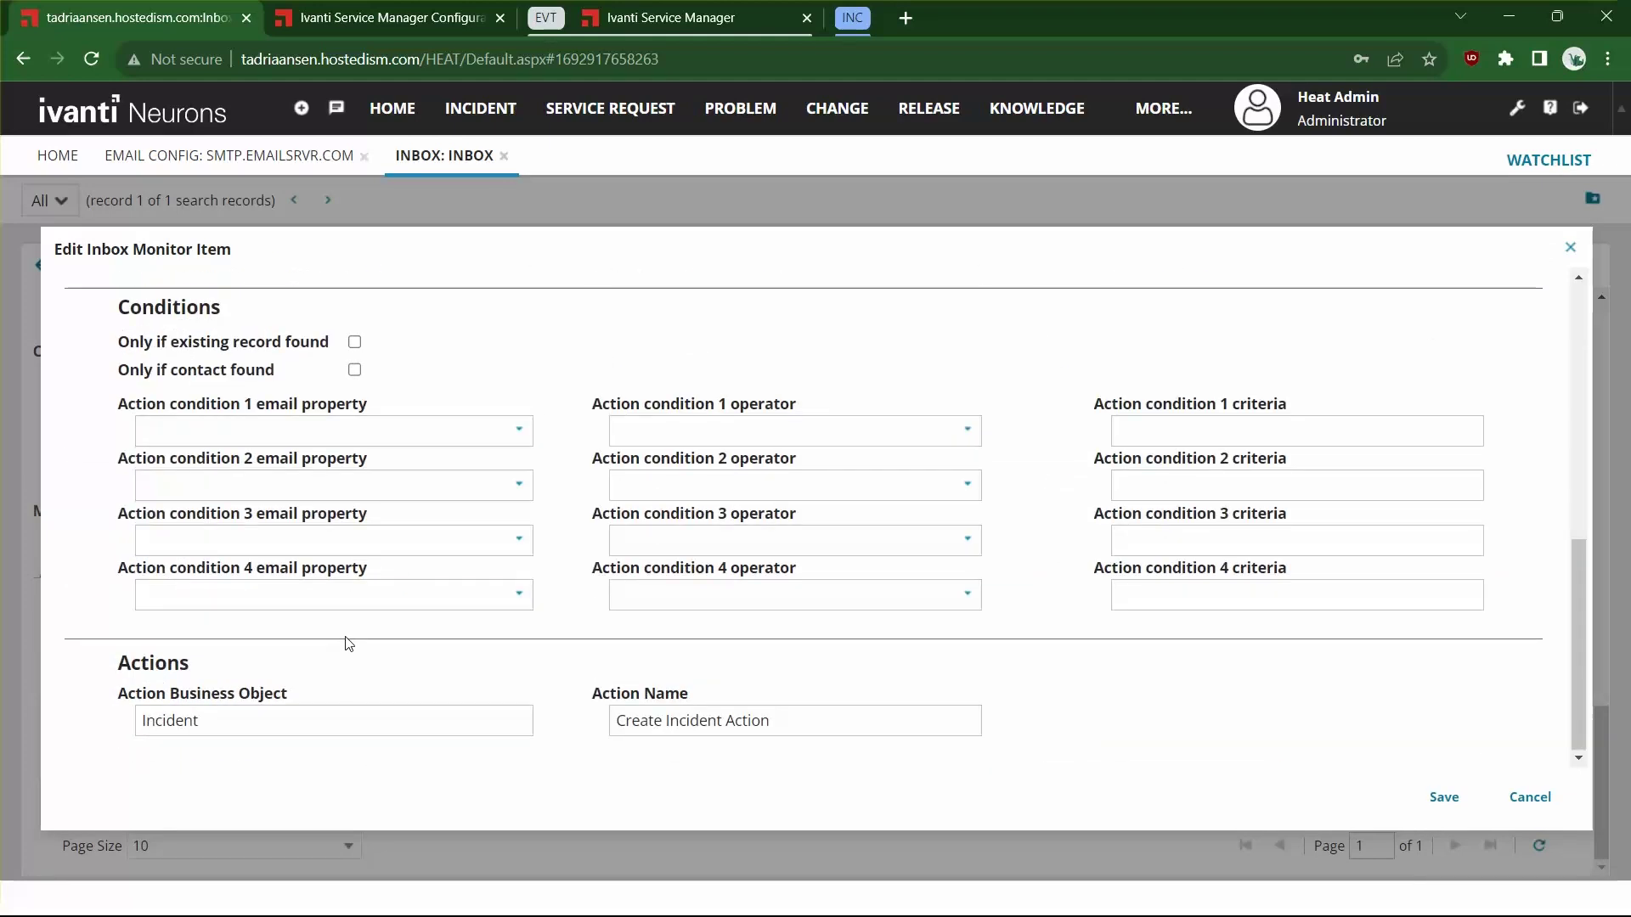
{"action": "scroll", "coordinate": [400, 447], "scroll_direction": "up", "scroll_amount": 3}
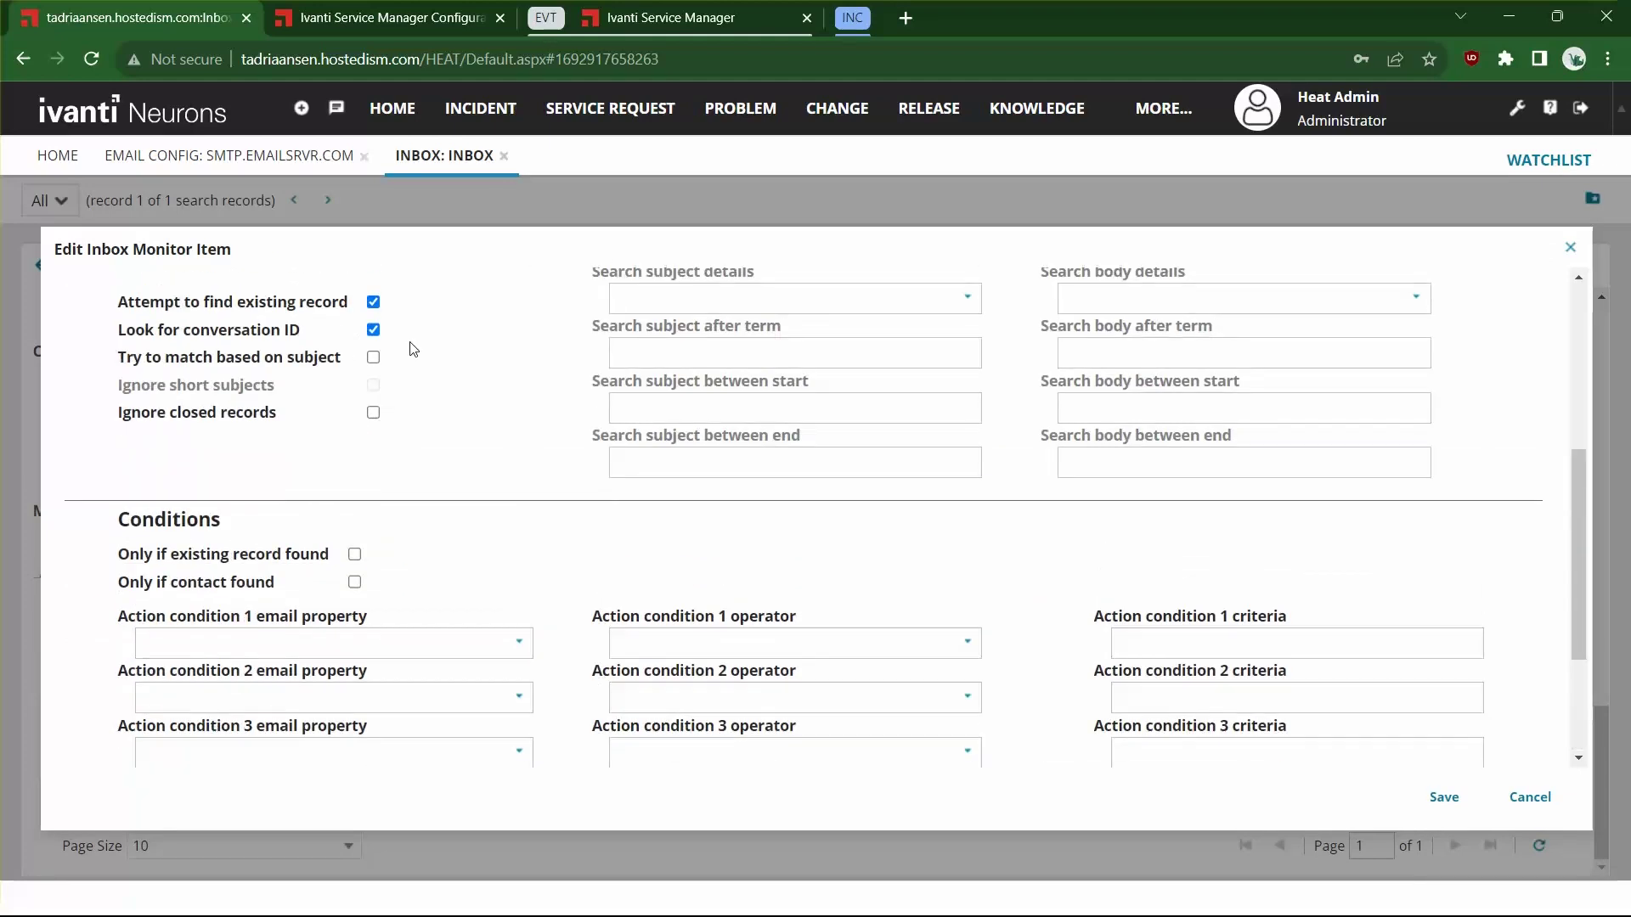
{"action": "left_click", "coordinate": [373, 304]}
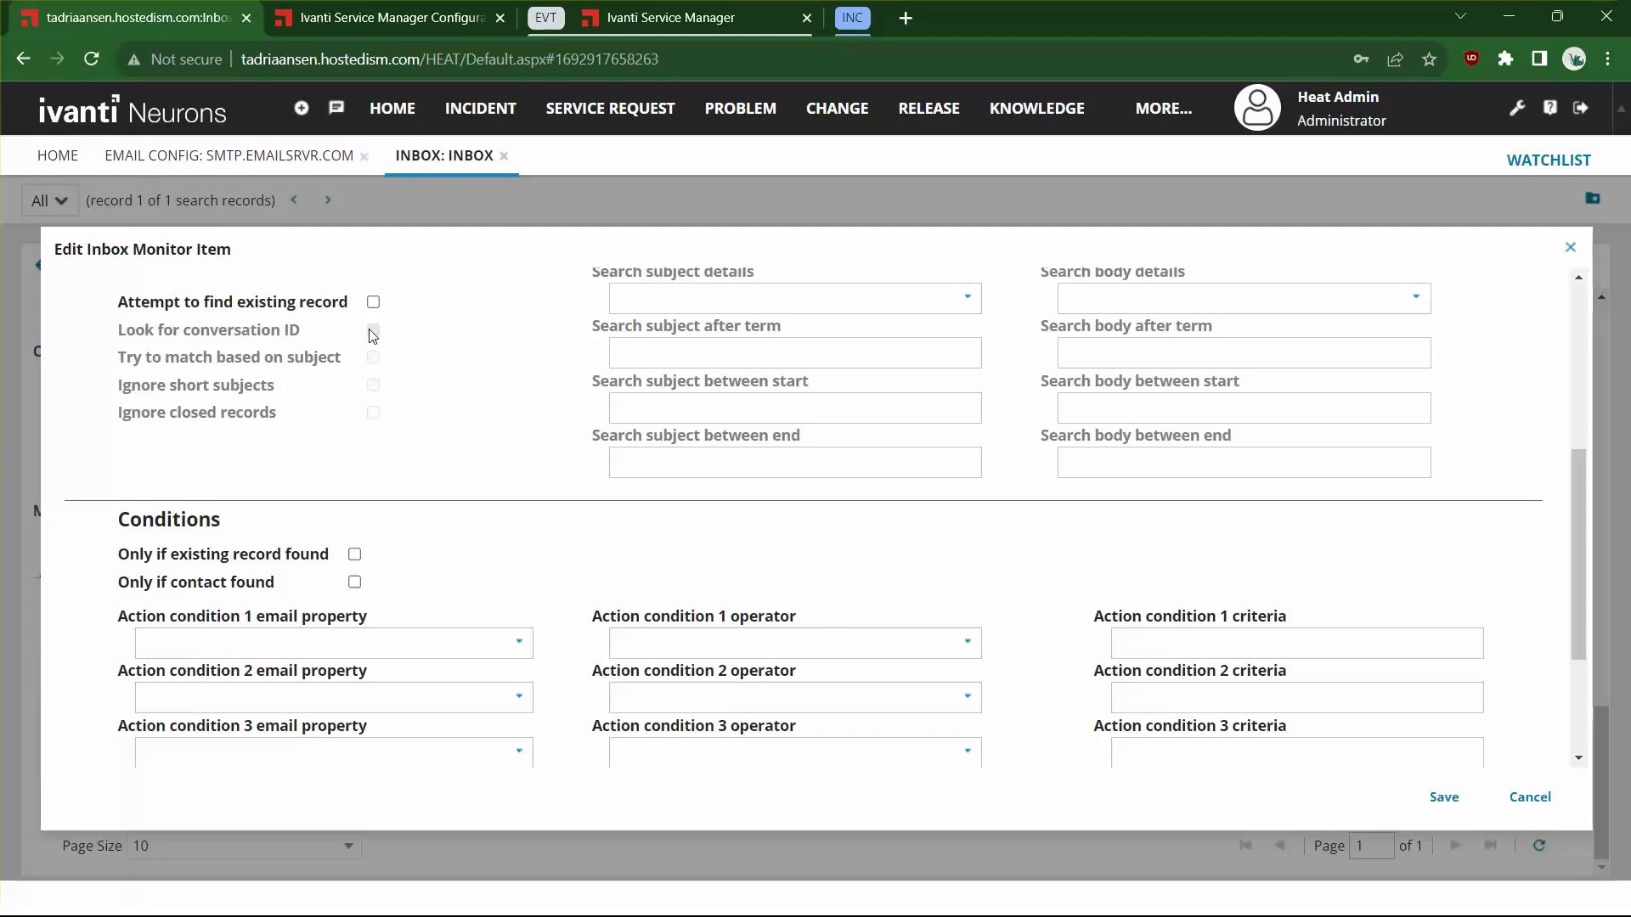
{"action": "left_click", "coordinate": [373, 303]}
{"action": "left_click", "coordinate": [374, 304]}
{"action": "scroll", "coordinate": [403, 519], "scroll_direction": "down", "scroll_amount": 3}
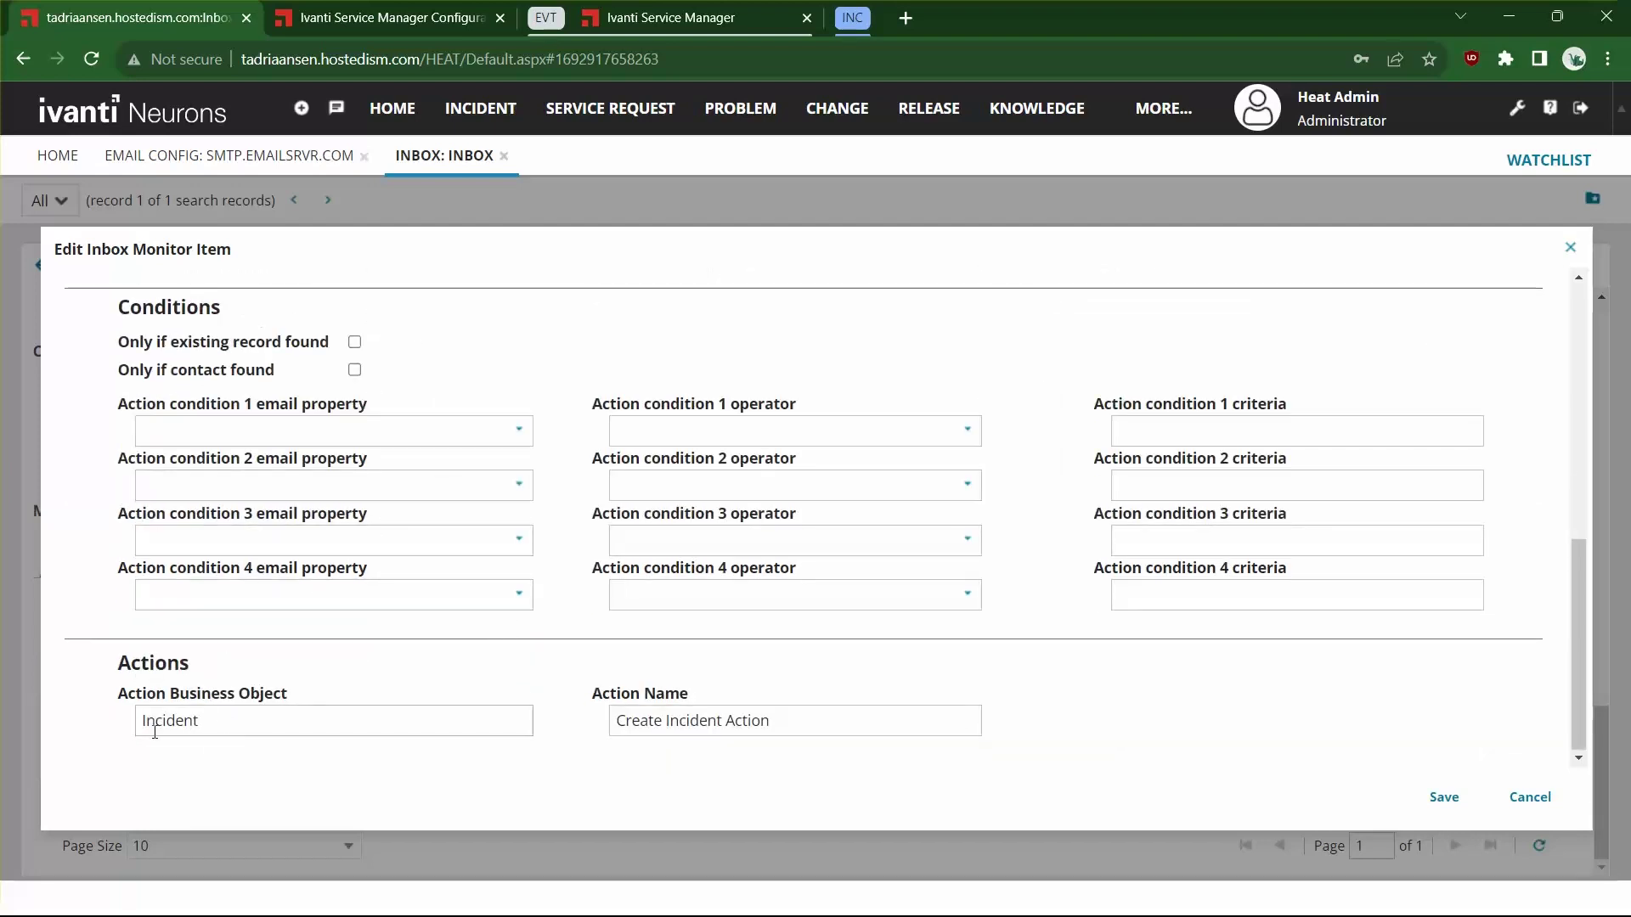
{"action": "left_click", "coordinate": [852, 17]}
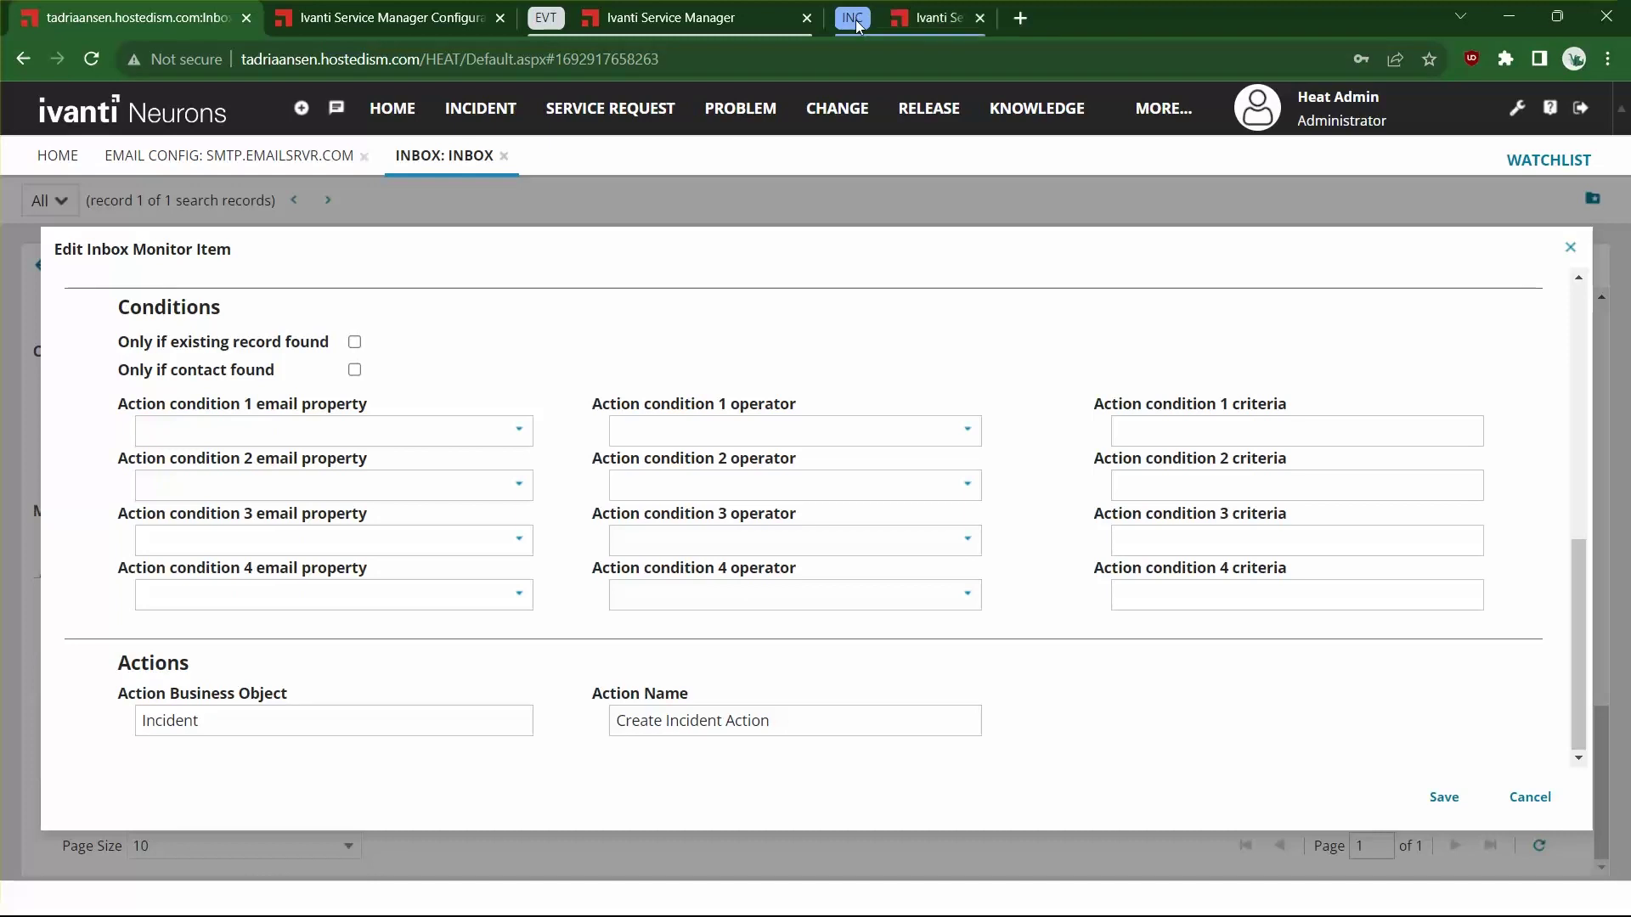
Step: View Create Incident Action mapping email subject, body and contact into Incident fields
{"action": "left_click", "coordinate": [977, 17]}
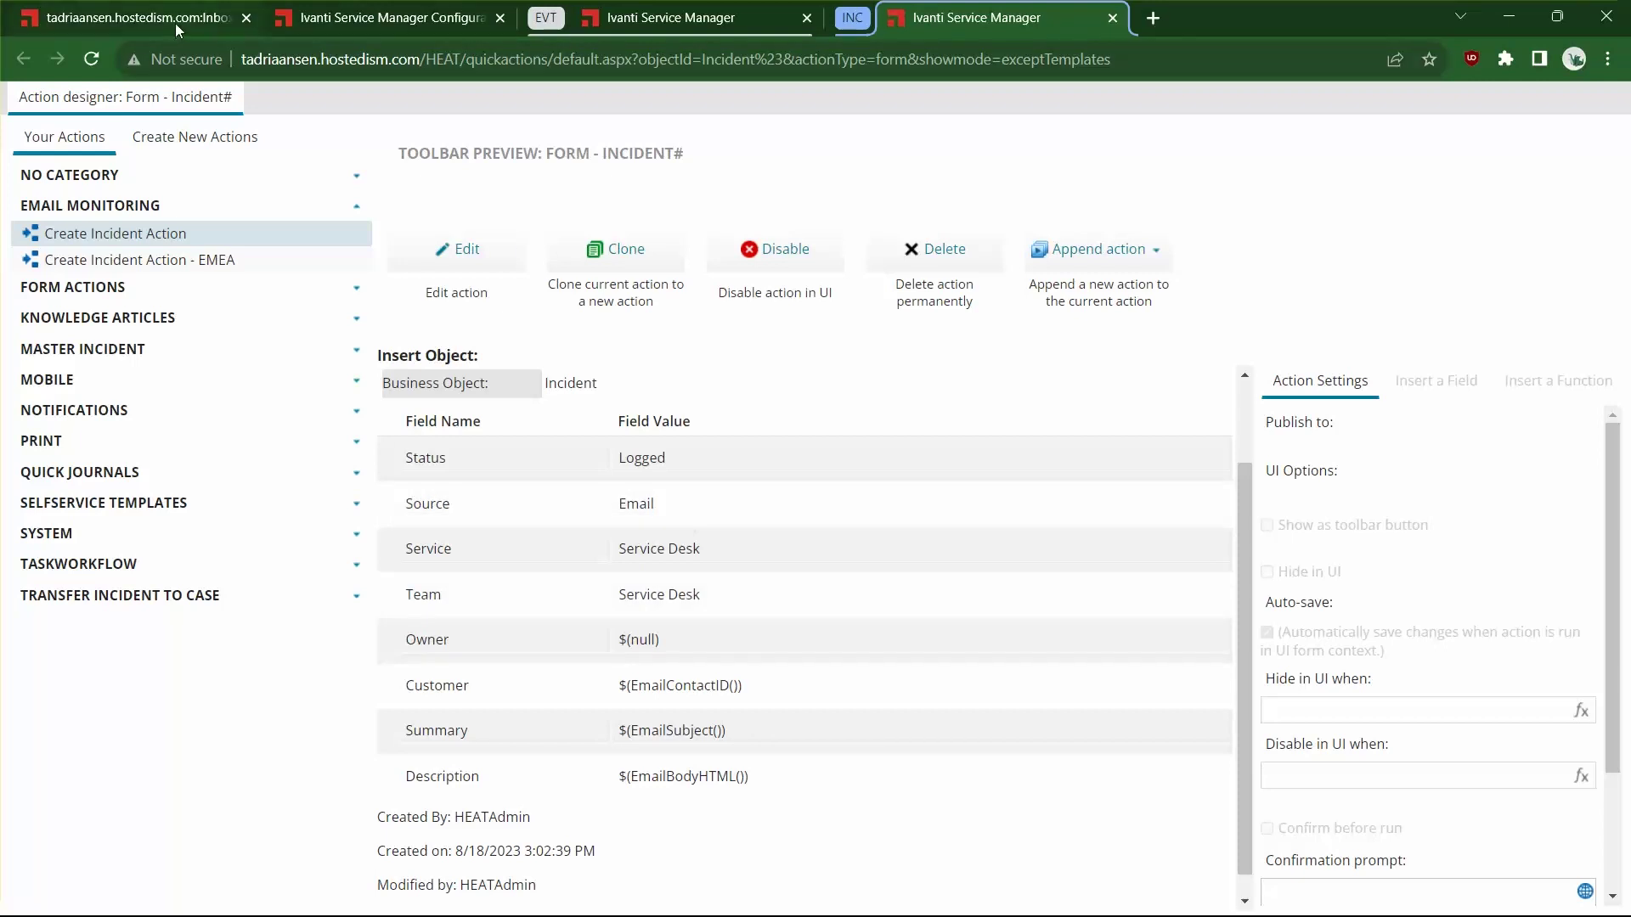
{"action": "left_click", "coordinate": [283, 20]}
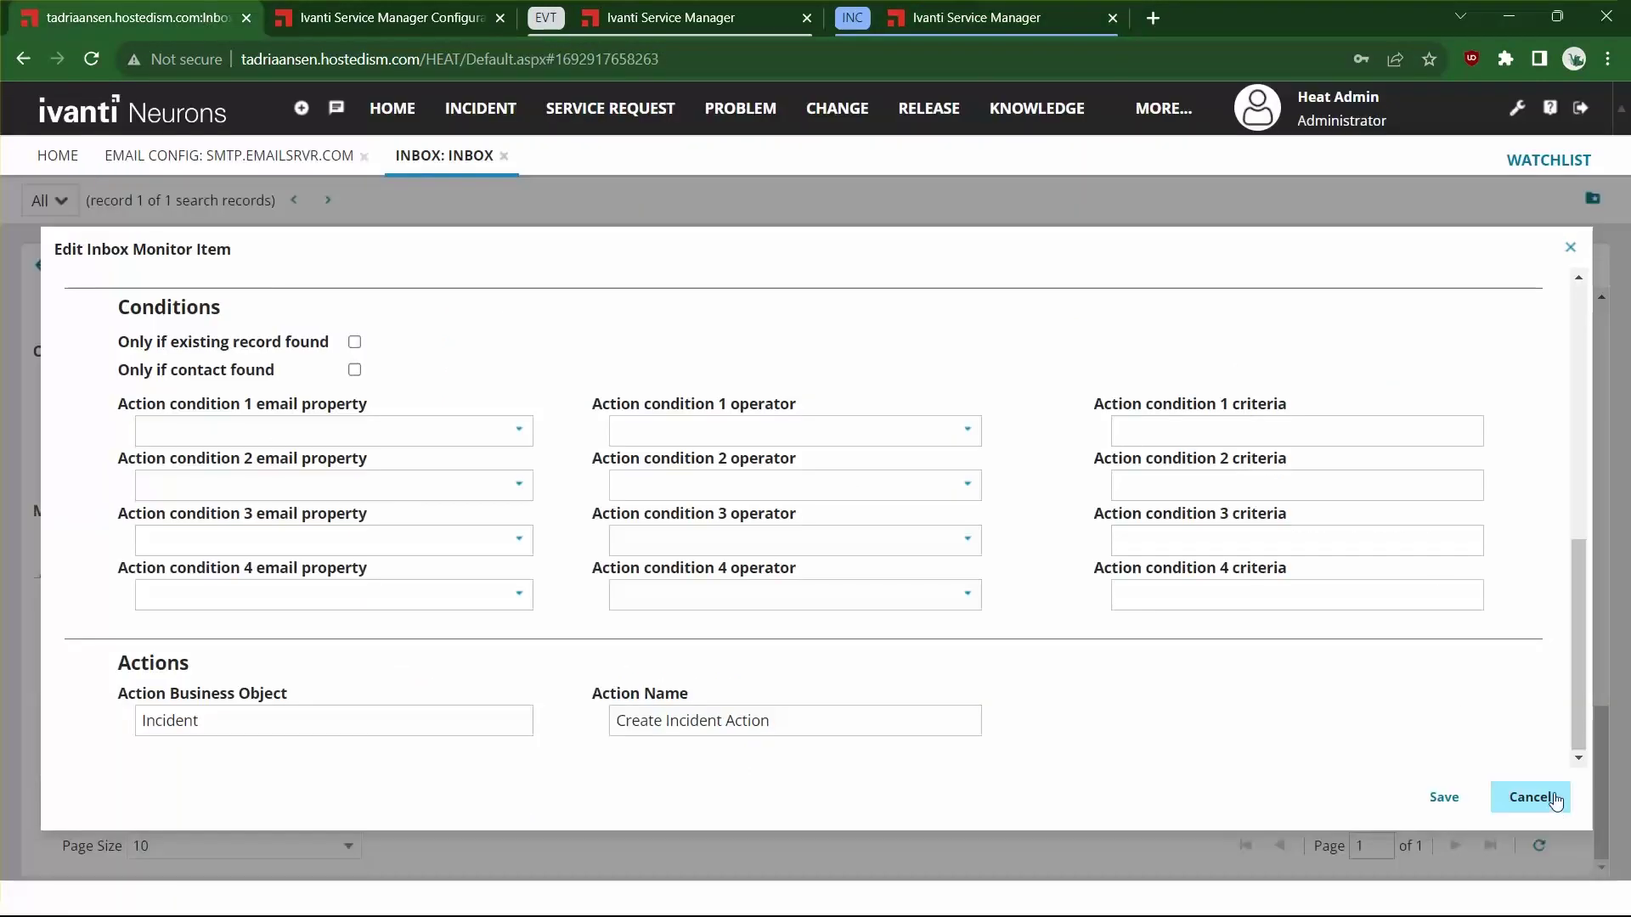
Step: Cancel the Create Incident editor, dismiss the server error, and scroll Monitor Items to the top
{"action": "left_click", "coordinate": [1529, 799]}
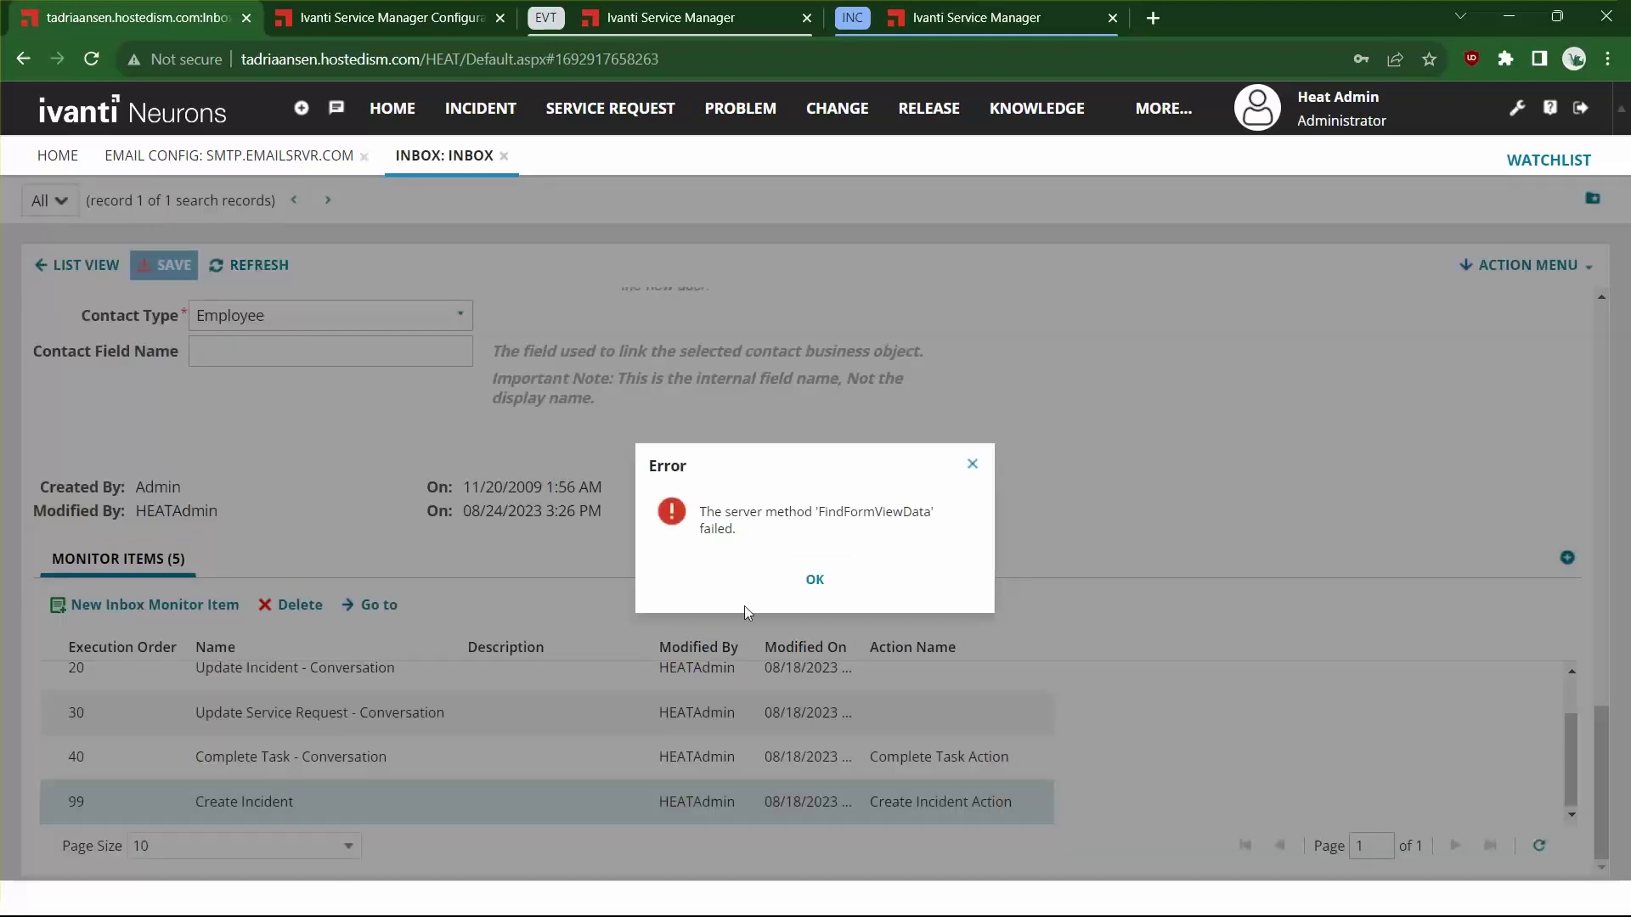
{"action": "left_click", "coordinate": [816, 579]}
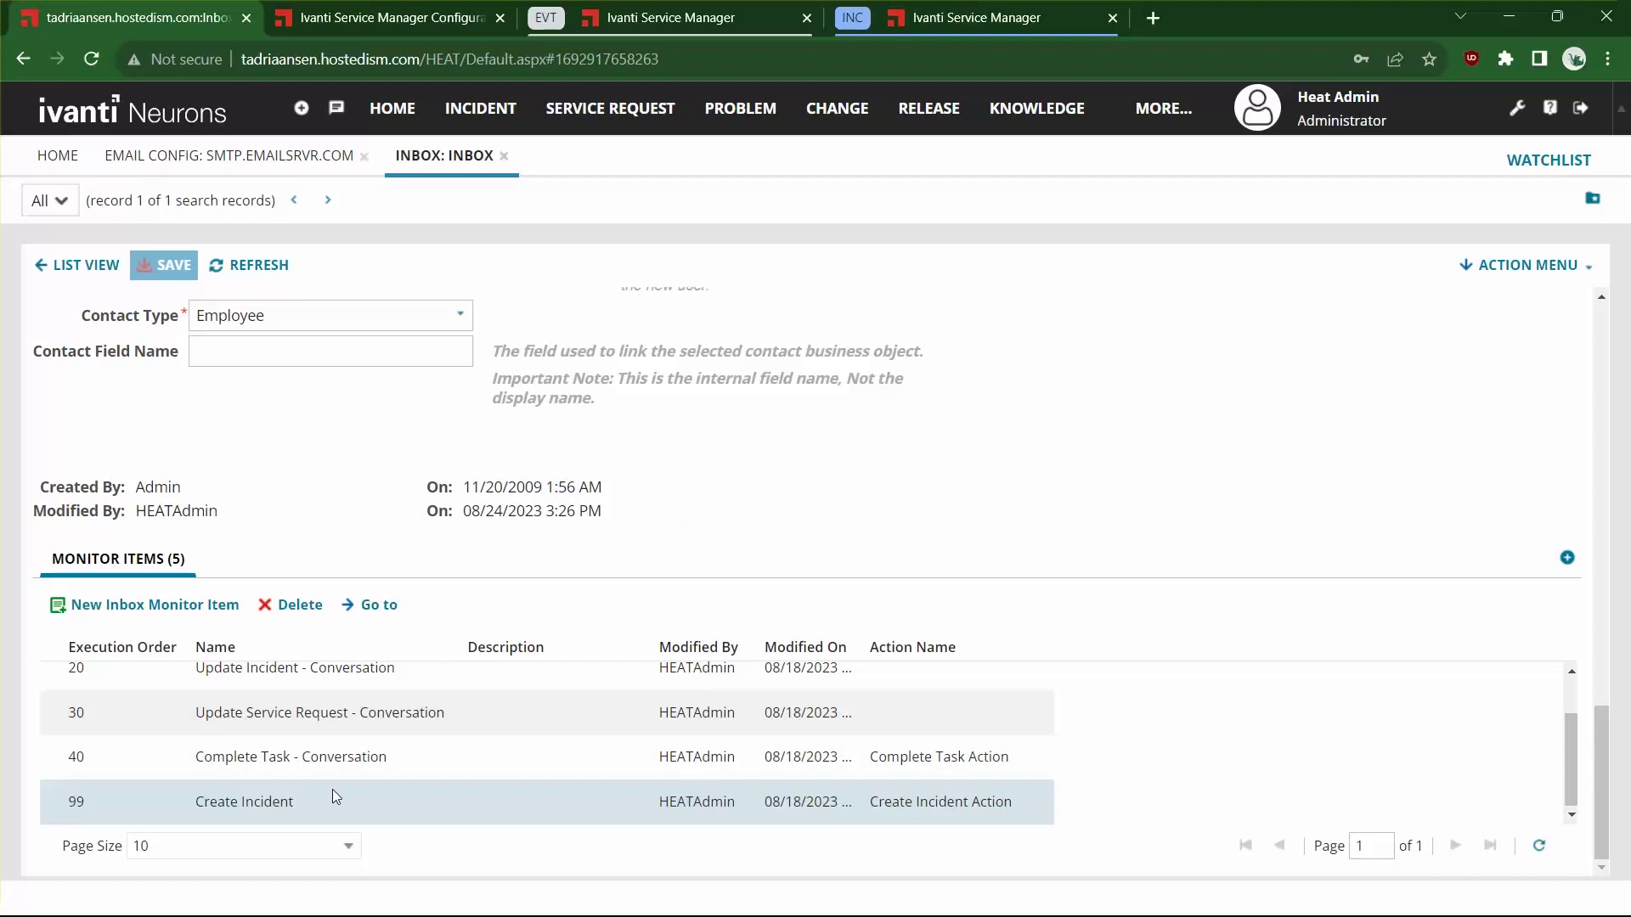
{"action": "scroll", "coordinate": [255, 735], "scroll_direction": "up", "scroll_amount": 1}
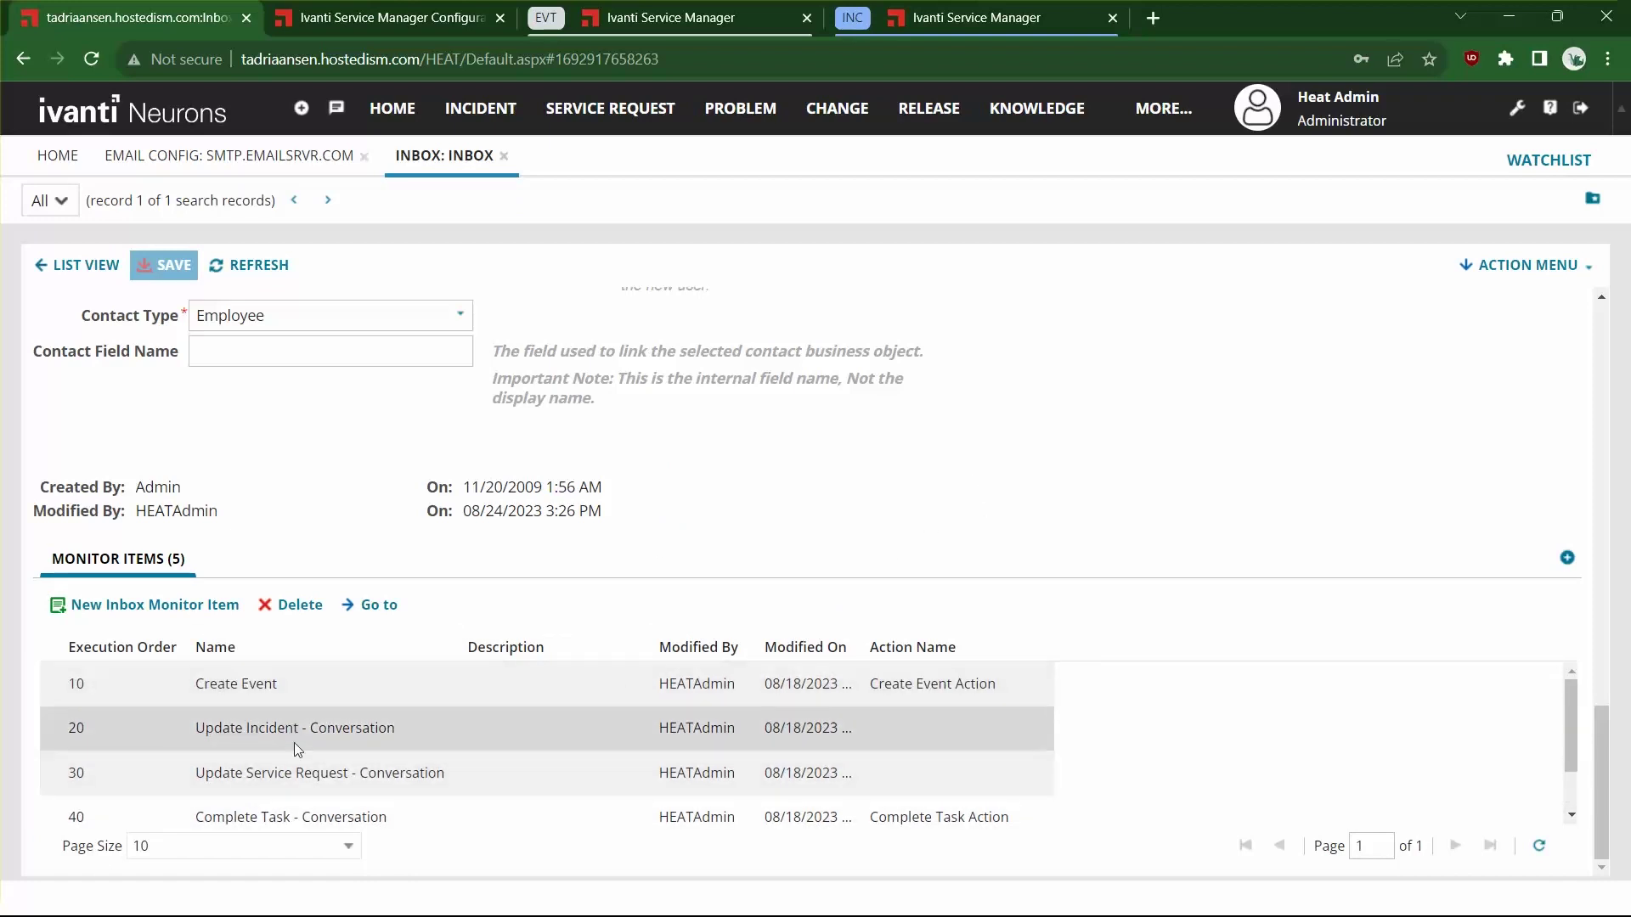
{"action": "scroll", "coordinate": [313, 710], "scroll_direction": "down", "scroll_amount": 1}
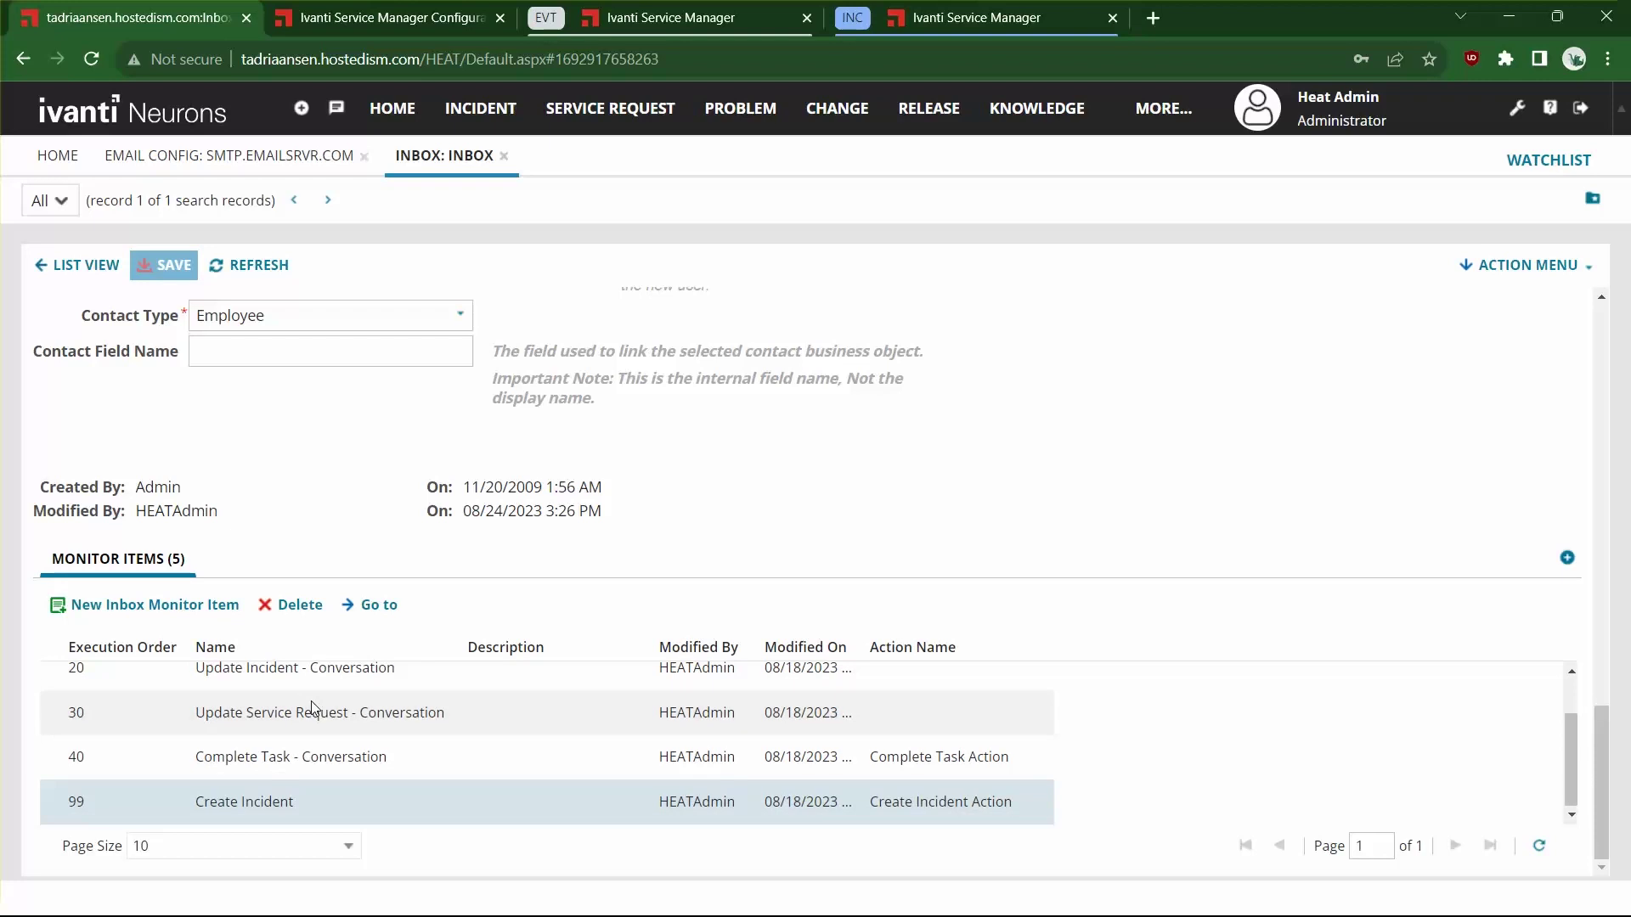
{"action": "scroll", "coordinate": [304, 762], "scroll_direction": "up", "scroll_amount": 1}
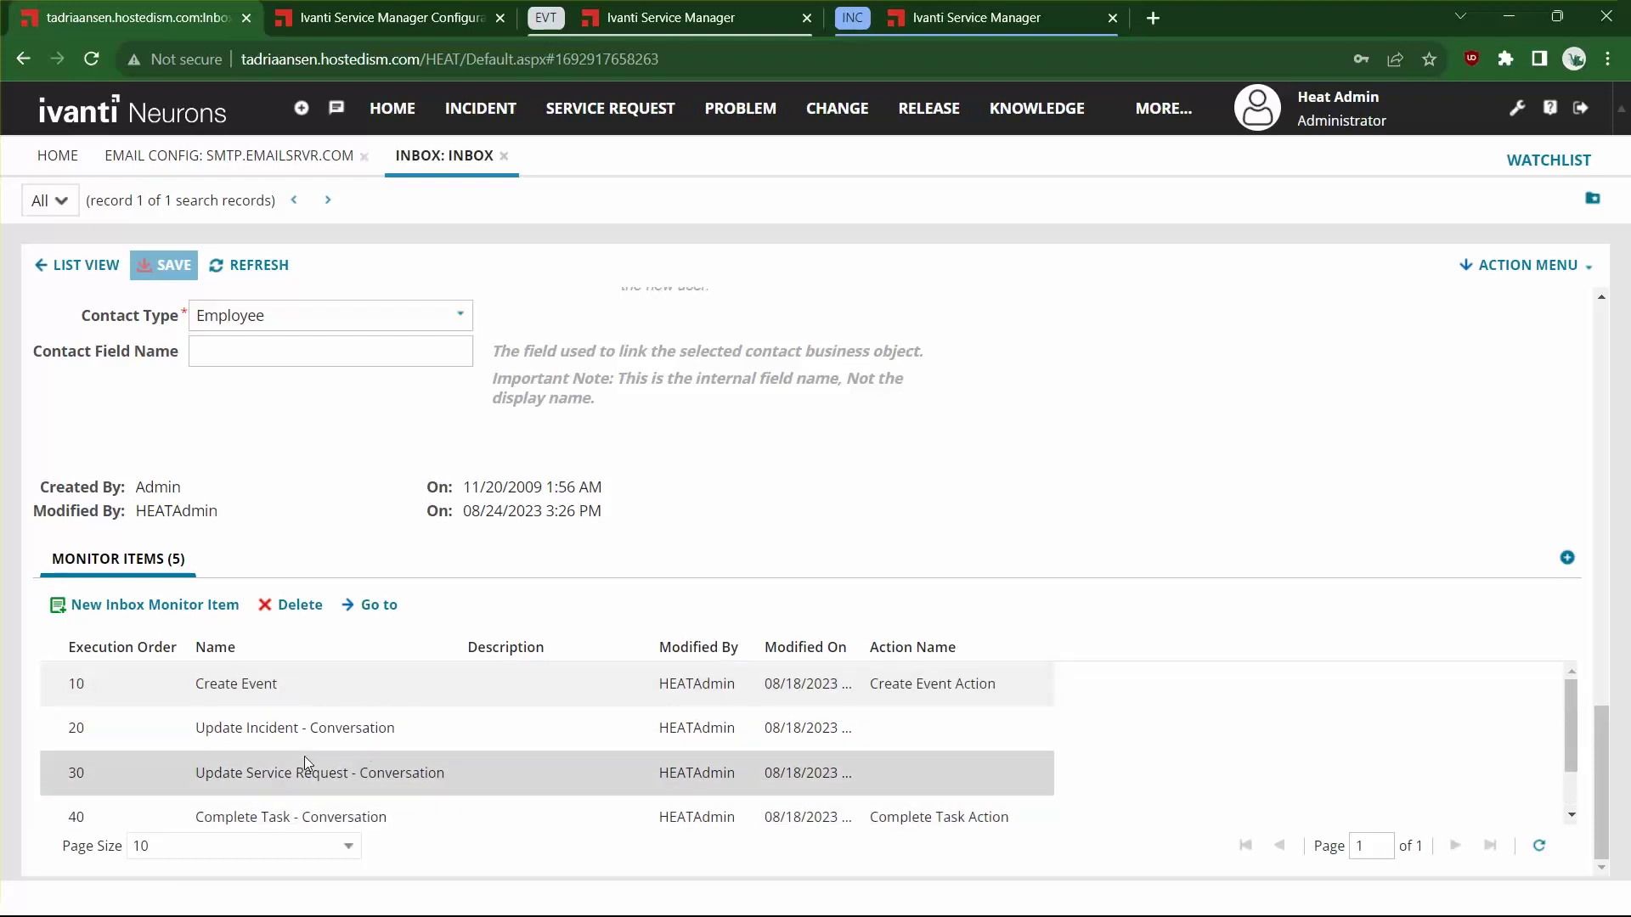
{"action": "scroll", "coordinate": [294, 748], "scroll_direction": "up", "scroll_amount": 1}
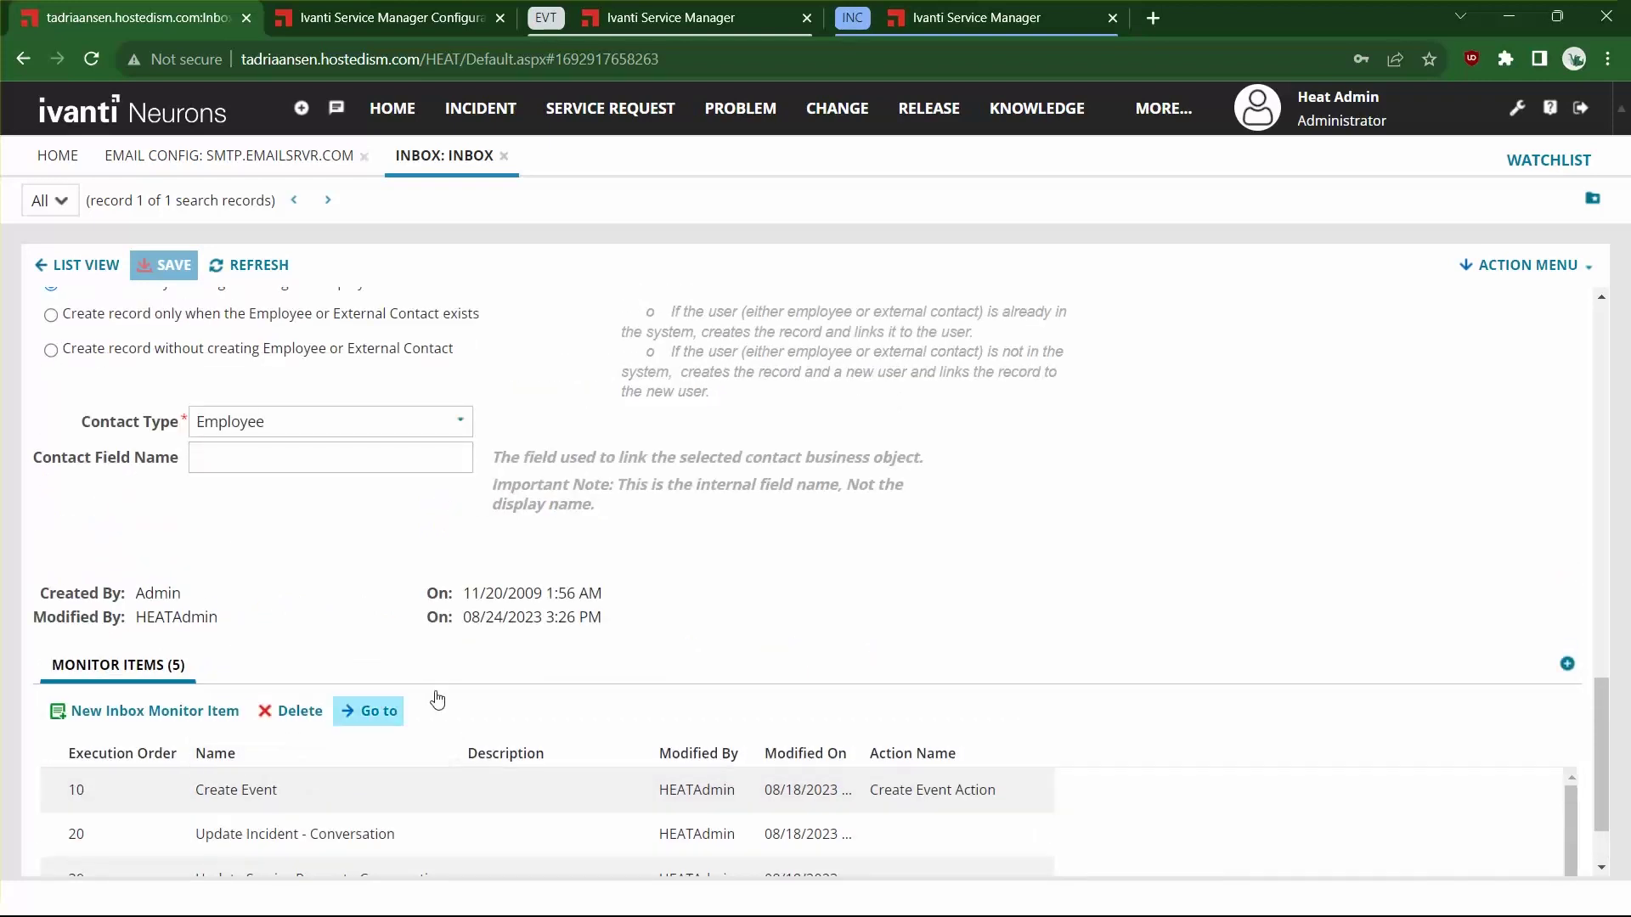
{"action": "scroll", "coordinate": [766, 618], "scroll_direction": "down", "scroll_amount": 1}
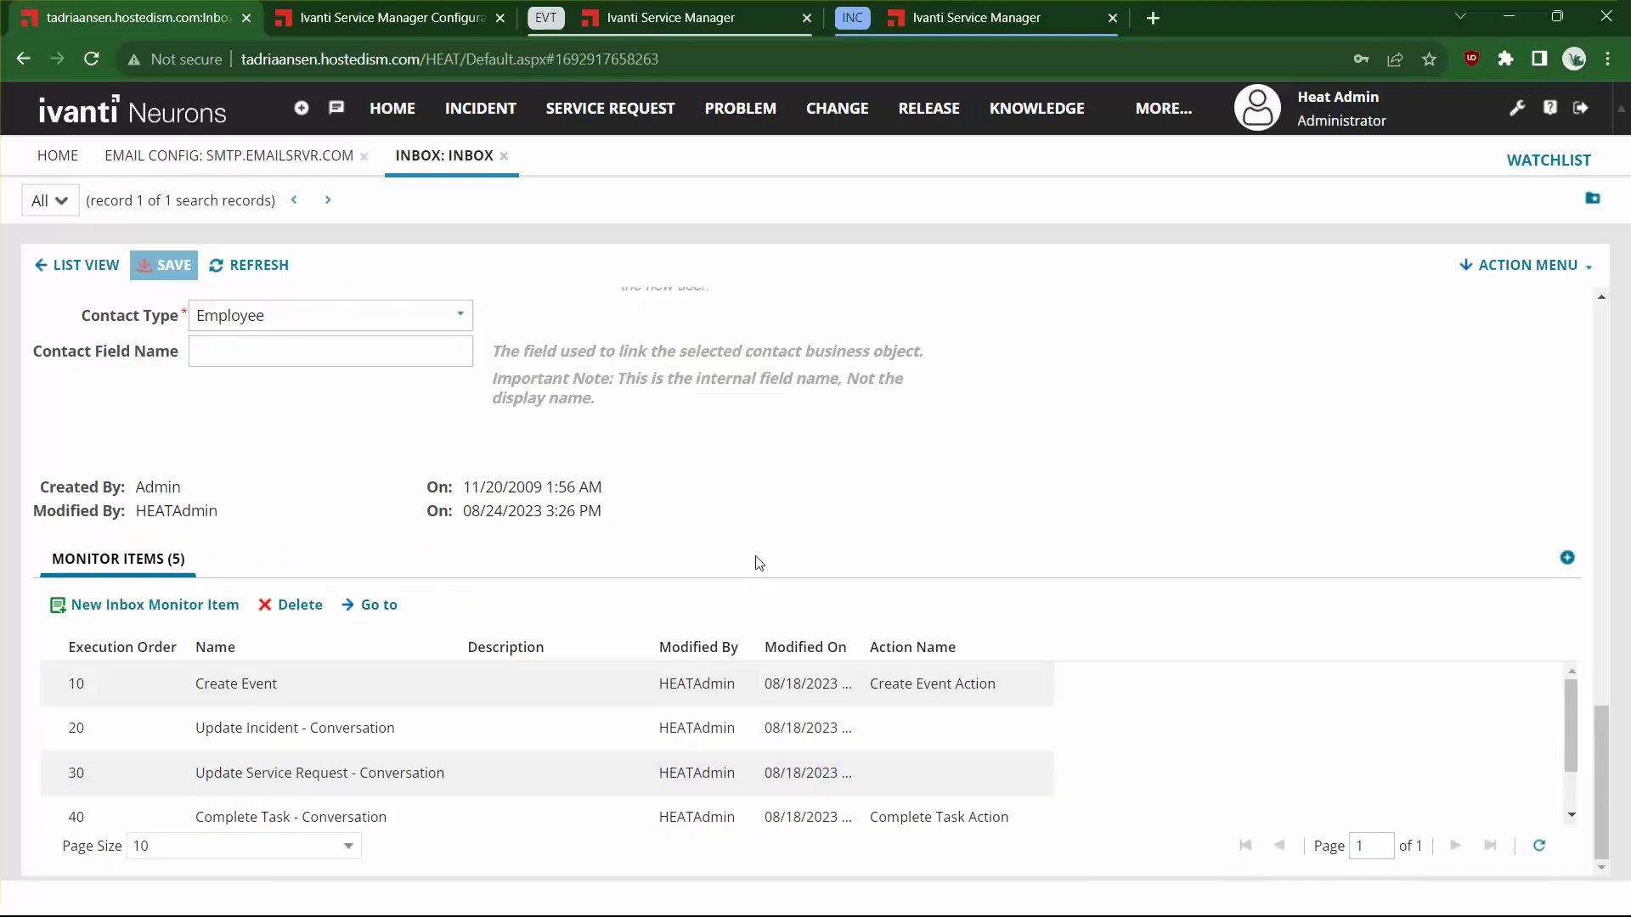